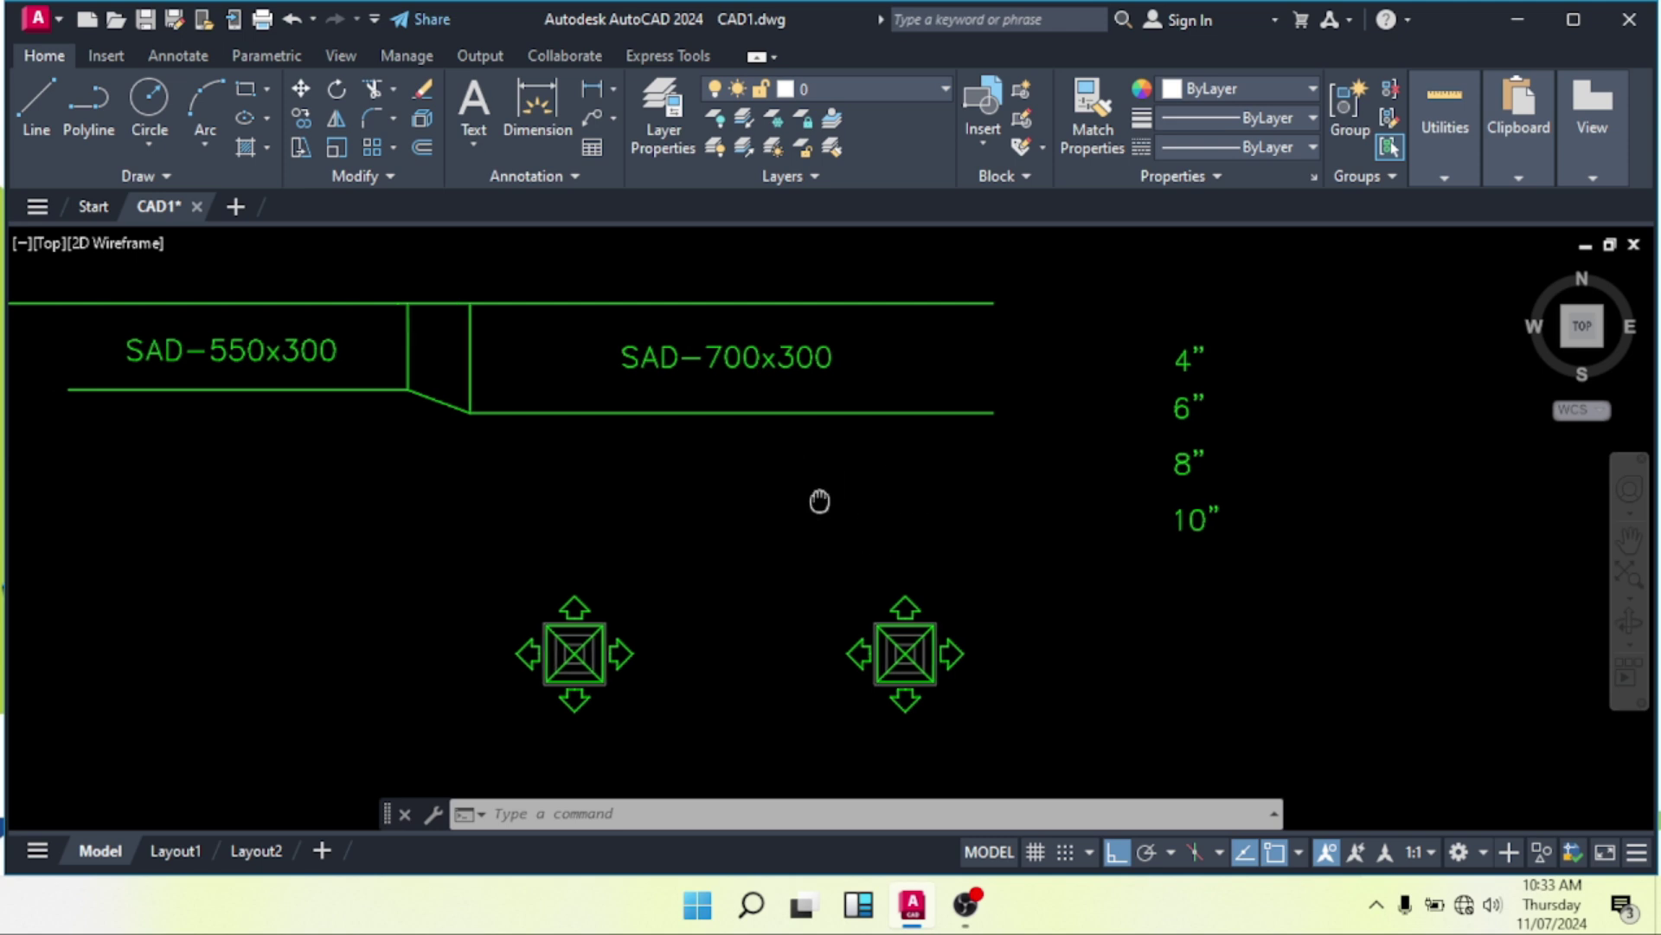
Examine the 4", 6", 8" and 10" size labels beside the SAD-700x300 duct.
{"action": "scroll", "coordinate": [1044, 509], "scroll_direction": "up", "scroll_amount": 2}
{"action": "middle_click_drag", "start_coordinate": [1044, 509], "coordinate": [871, 508]}
{"action": "scroll", "coordinate": [976, 495], "scroll_direction": "down", "scroll_amount": 2}
{"action": "middle_click_drag", "start_coordinate": [975, 495], "coordinate": [910, 510]}
{"action": "scroll", "coordinate": [1134, 388], "scroll_direction": "up", "scroll_amount": 2}
{"action": "middle_click_drag", "start_coordinate": [1133, 389], "coordinate": [1046, 392]}
{"action": "scroll", "coordinate": [1066, 325], "scroll_direction": "up", "scroll_amount": 1}
{"action": "key", "text": "Escape"}
{"action": "key", "text": "Escape"}
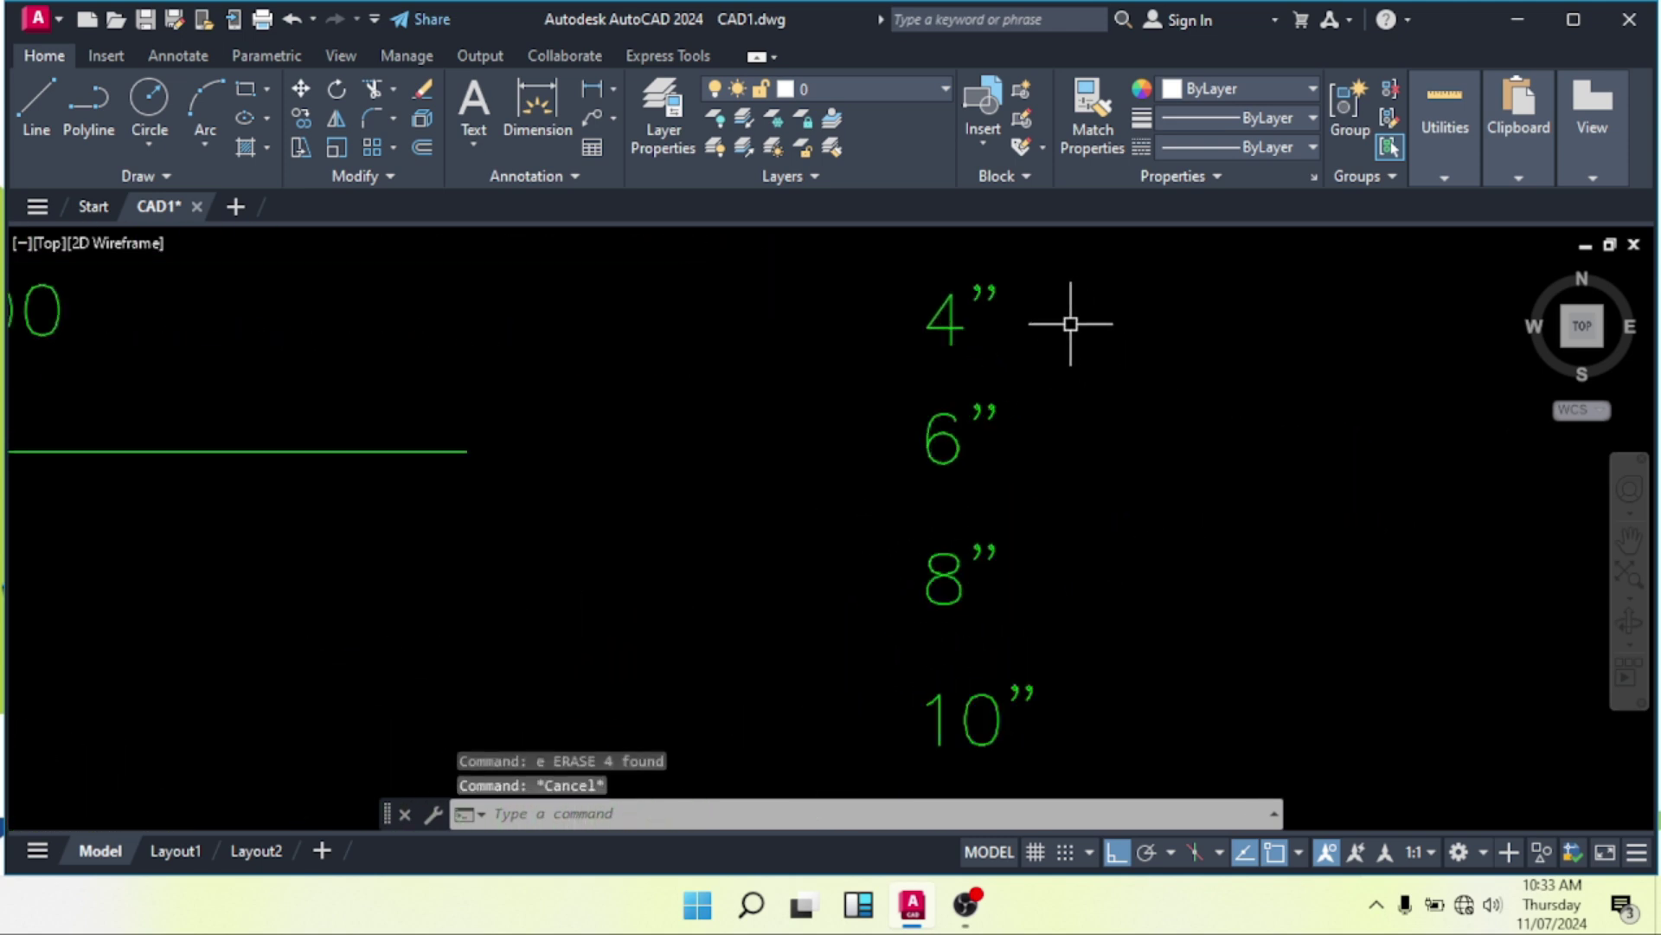
{"action": "scroll", "coordinate": [1070, 311], "scroll_direction": "down", "scroll_amount": 1}
{"action": "left_click", "coordinate": [1073, 298]}
{"action": "left_click", "coordinate": [967, 613]}
{"action": "key", "text": "Escape"}
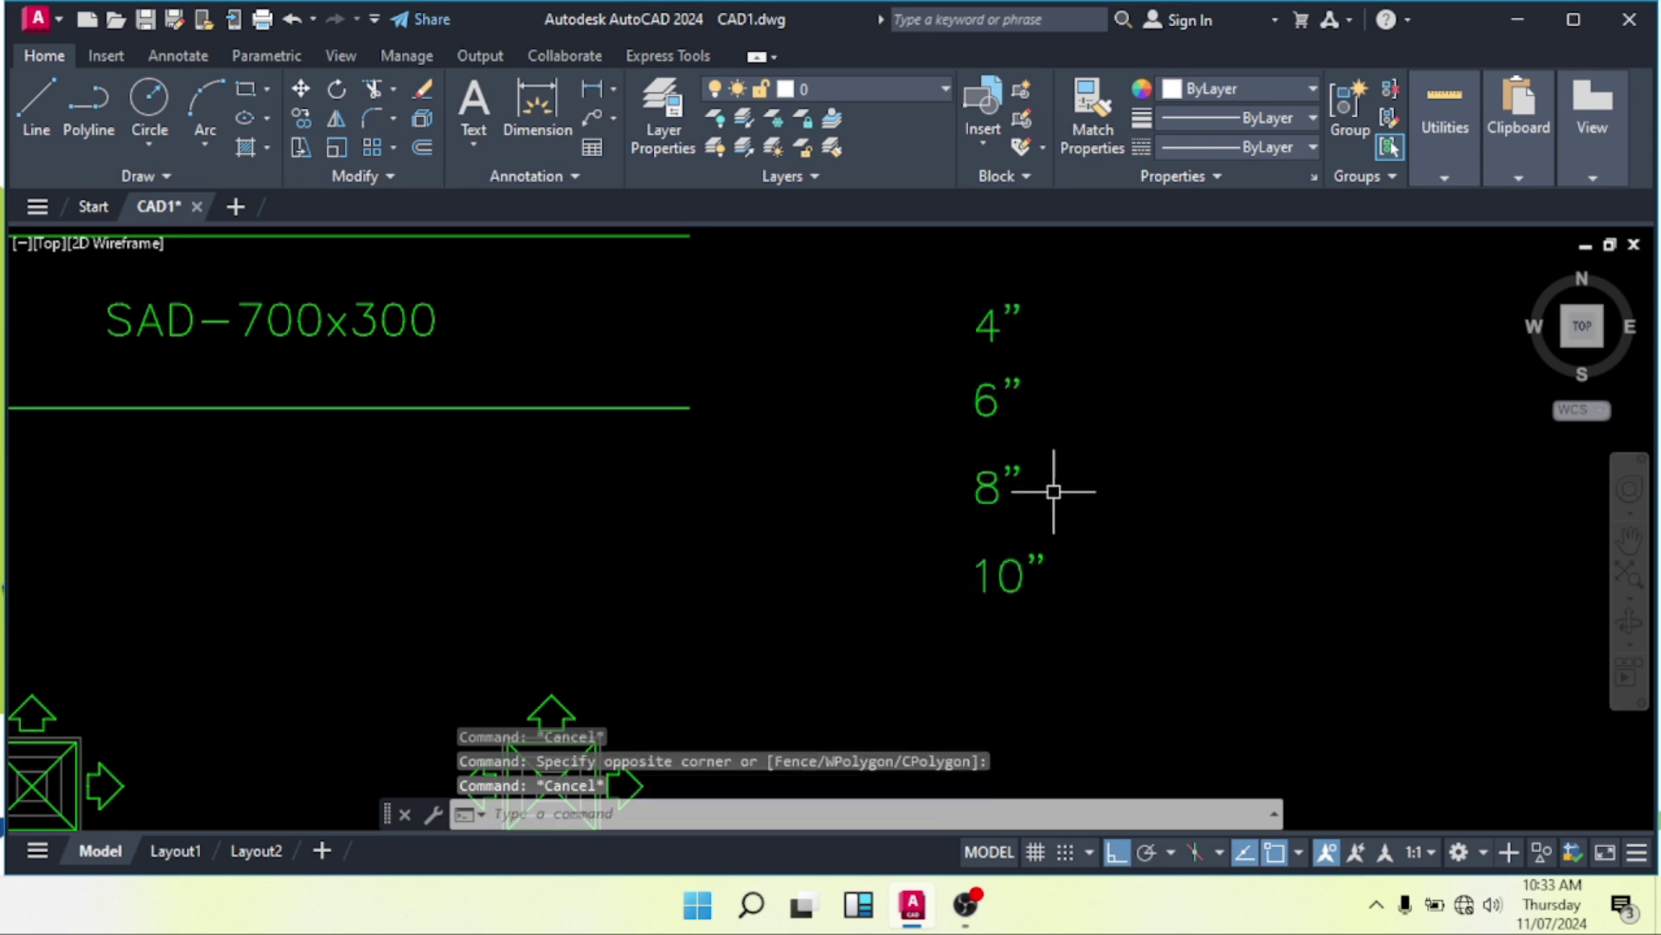
{"action": "middle_click_drag", "start_coordinate": [1016, 420], "coordinate": [1056, 449]}
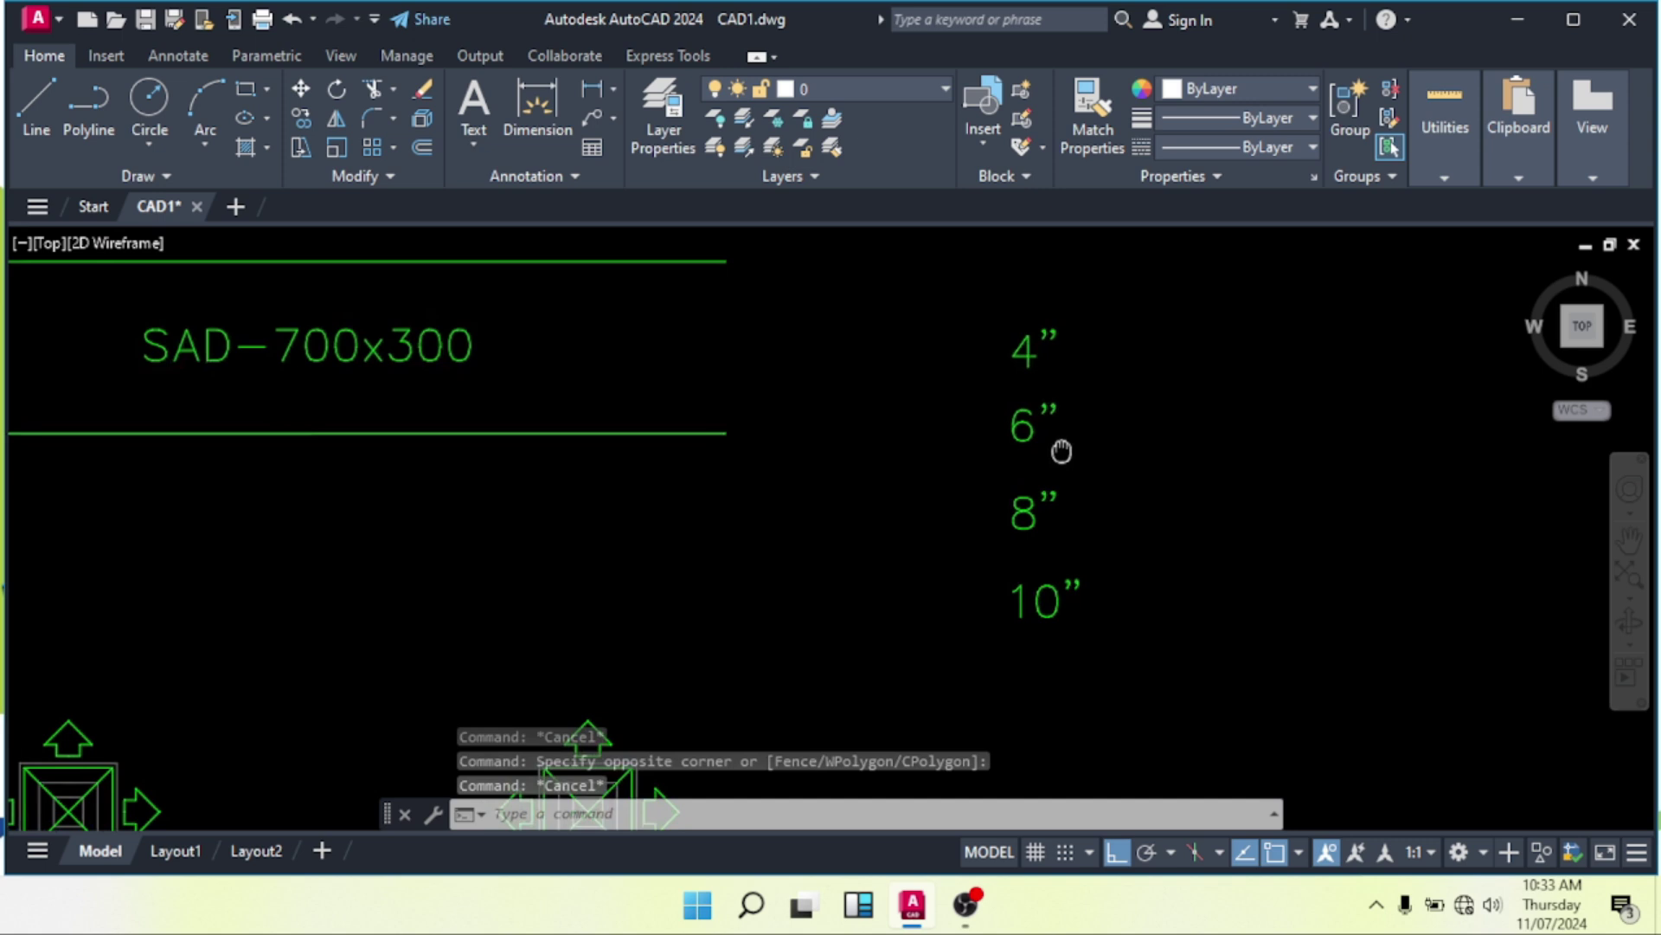
{"action": "left_click", "coordinate": [1093, 409]}
{"action": "left_click", "coordinate": [1006, 535]}
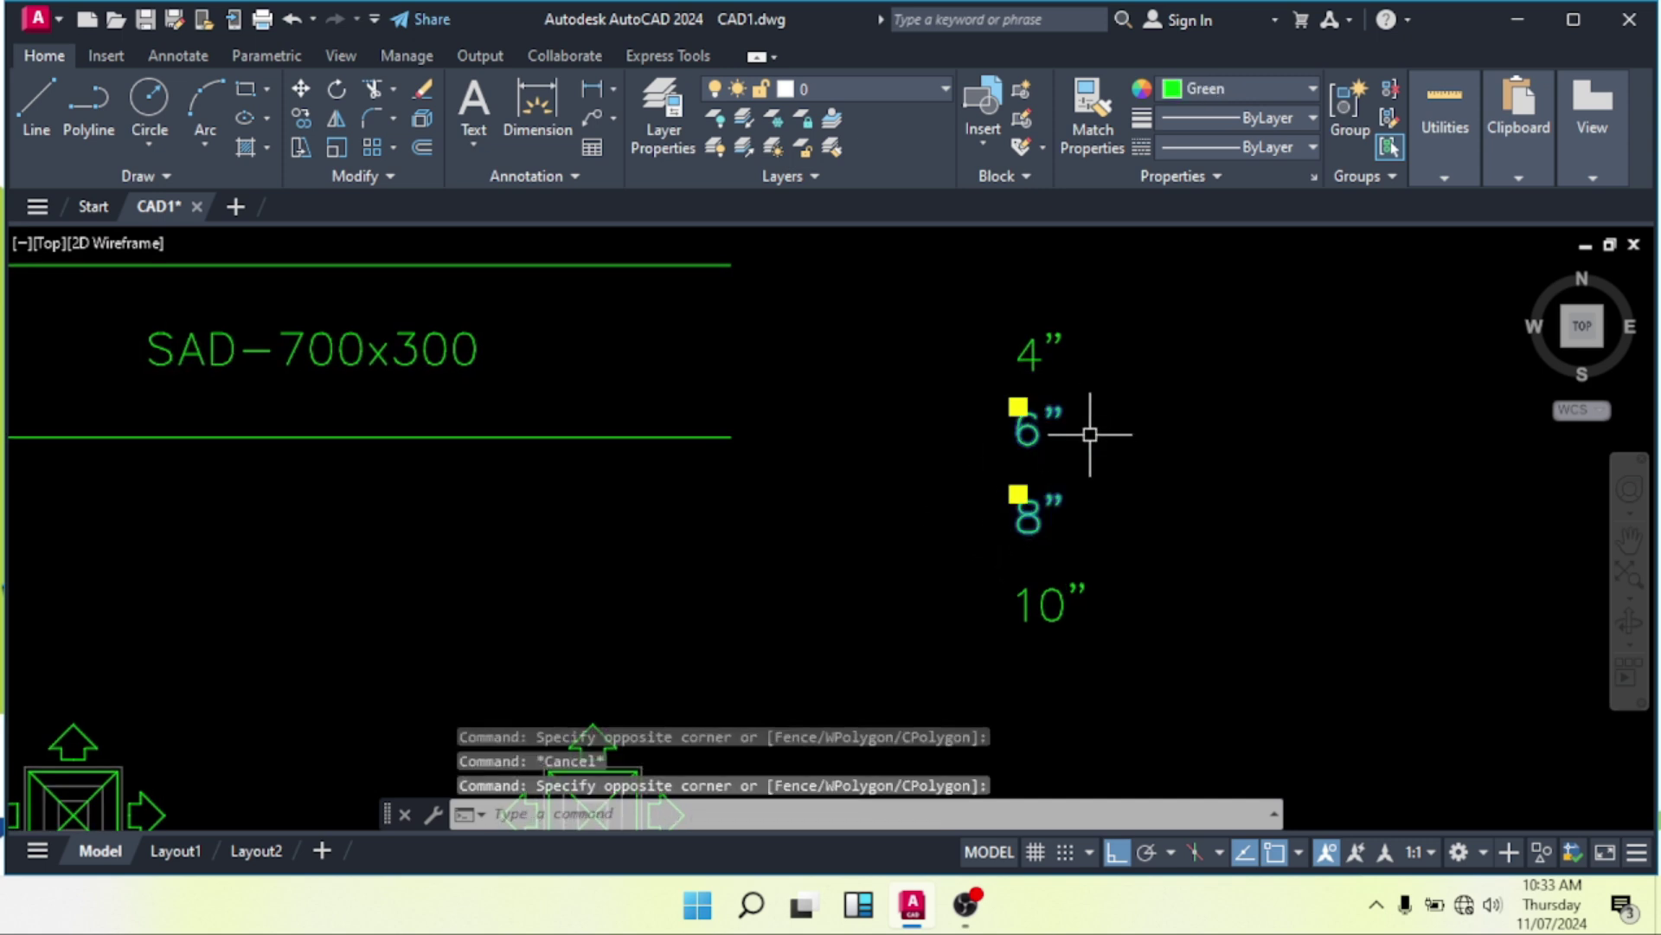
{"action": "key", "text": "Escape"}
{"action": "key", "text": "Escape"}
{"action": "left_click", "coordinate": [1099, 540]}
{"action": "left_click", "coordinate": [1014, 610]}
{"action": "middle_click_drag", "start_coordinate": [929, 564], "coordinate": [1049, 531]}
{"action": "key", "text": "Escape"}
{"action": "key", "text": "Escape"}
{"action": "scroll", "coordinate": [990, 531], "scroll_direction": "down", "scroll_amount": 2}
{"action": "mouse_move", "coordinate": [950, 508]}
{"action": "middle_mouse_down"}
{"action": "mouse_move", "coordinate": [1035, 497]}
{"action": "mouse_move", "coordinate": [996, 476]}
{"action": "middle_mouse_up"}
{"action": "left_click", "coordinate": [1199, 350]}
{"action": "left_click", "coordinate": [1116, 554]}
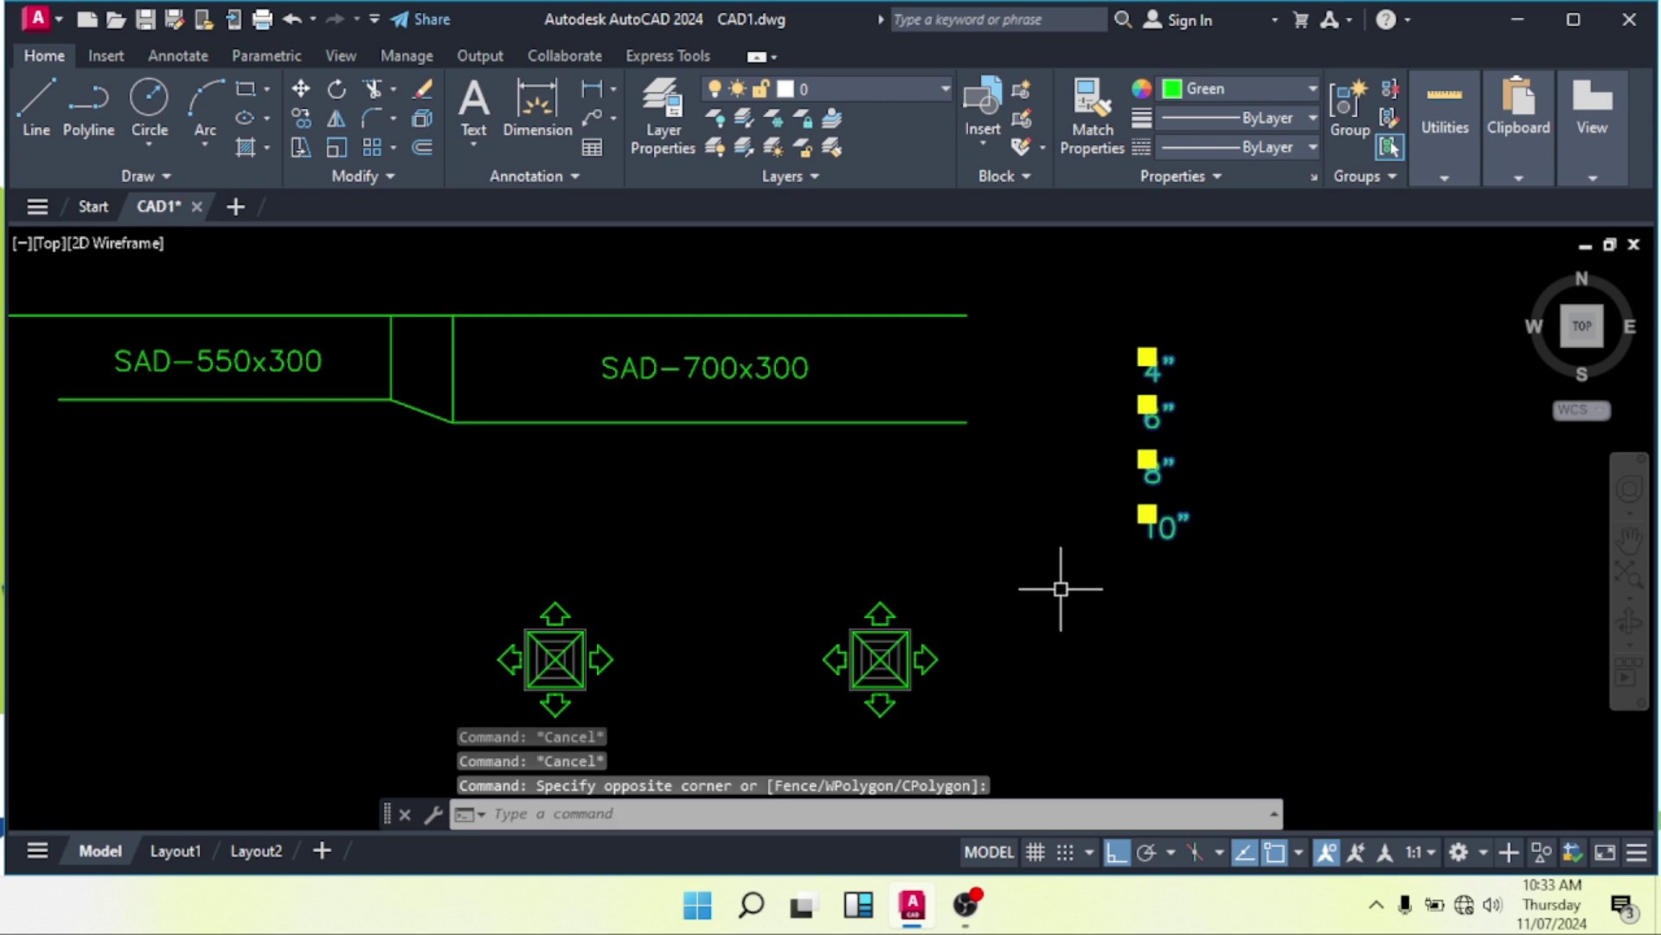
{"action": "key", "text": "Escape"}
Draw a gently waving four-point spline below the two diffusers, with Ortho off.
{"action": "middle_click_drag", "start_coordinate": [1065, 583], "coordinate": [1081, 506]}
{"action": "mouse_move", "coordinate": [884, 571]}
{"action": "middle_mouse_down"}
{"action": "mouse_move", "coordinate": [972, 516]}
{"action": "mouse_move", "coordinate": [999, 461]}
{"action": "middle_mouse_up"}
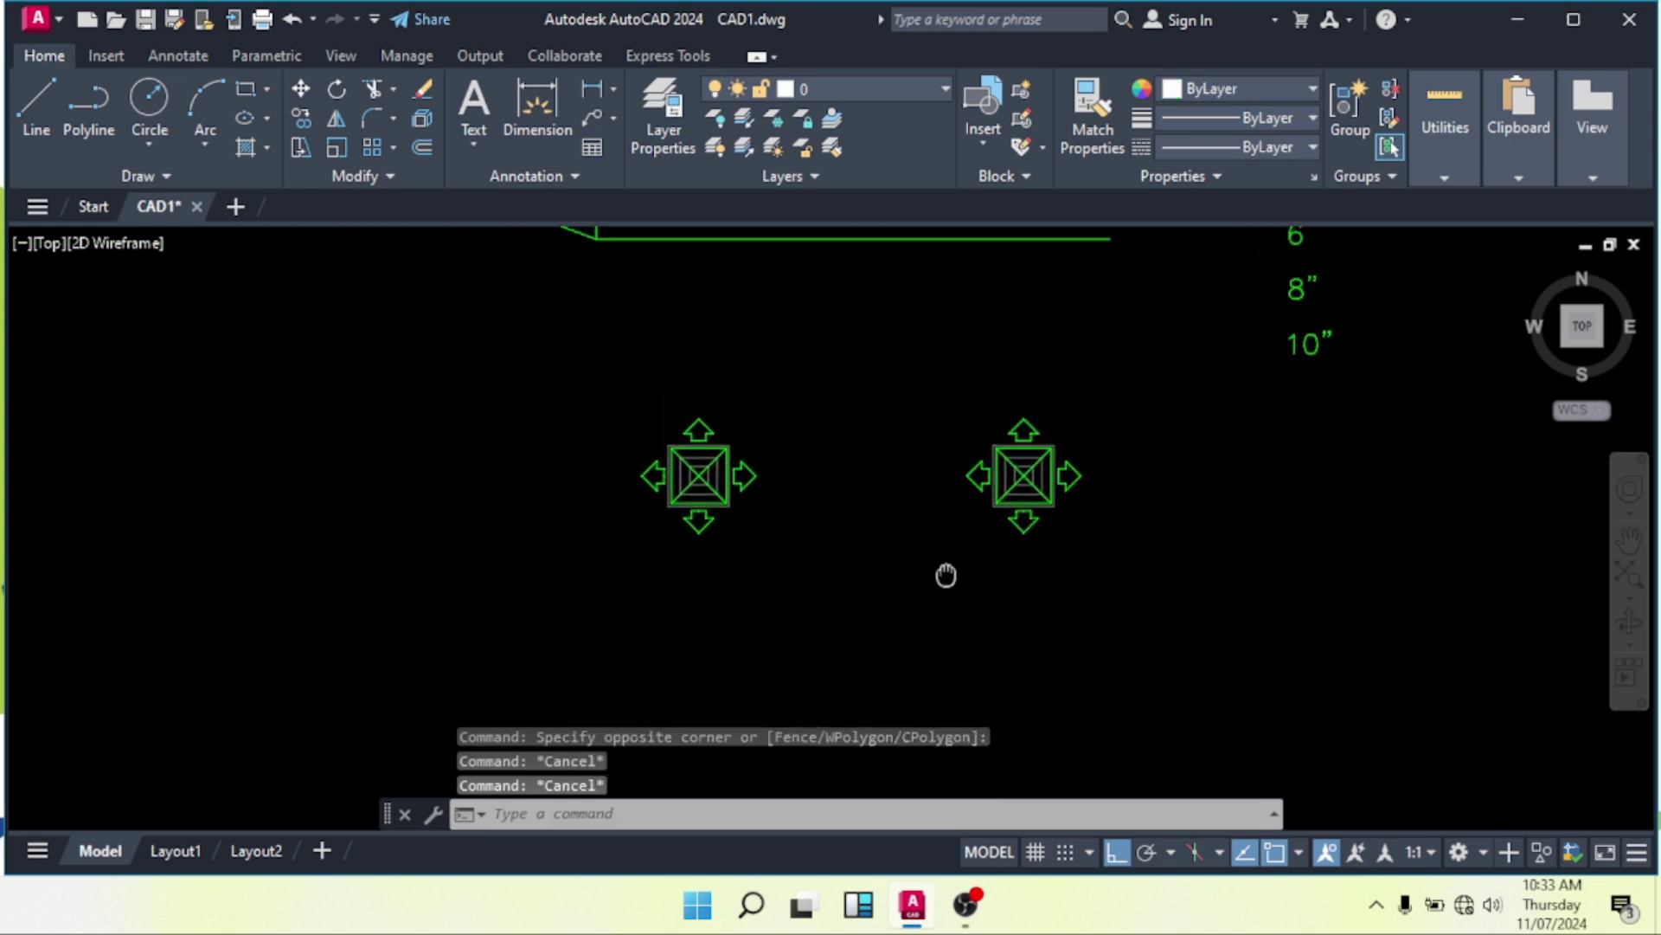
{"action": "middle_click_drag", "start_coordinate": [946, 574], "coordinate": [976, 582]}
{"action": "type", "text": "sp"}
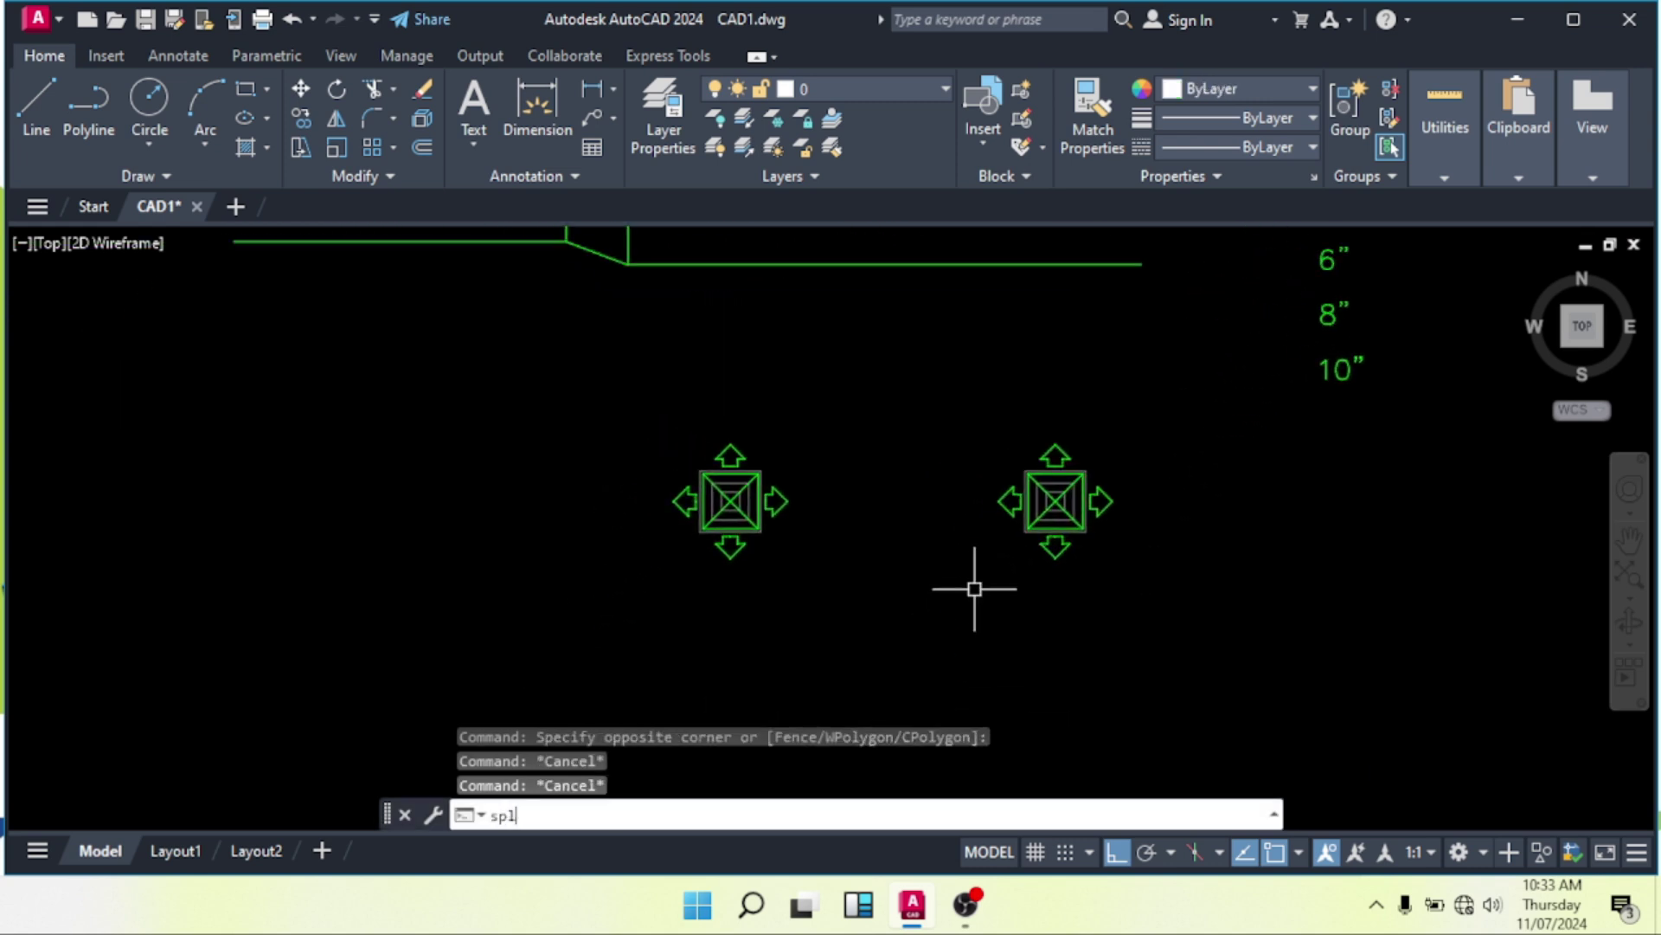
{"action": "type", "text": "l"}
{"action": "key", "text": "Return"}
{"action": "middle_click_drag", "start_coordinate": [977, 603], "coordinate": [845, 572]}
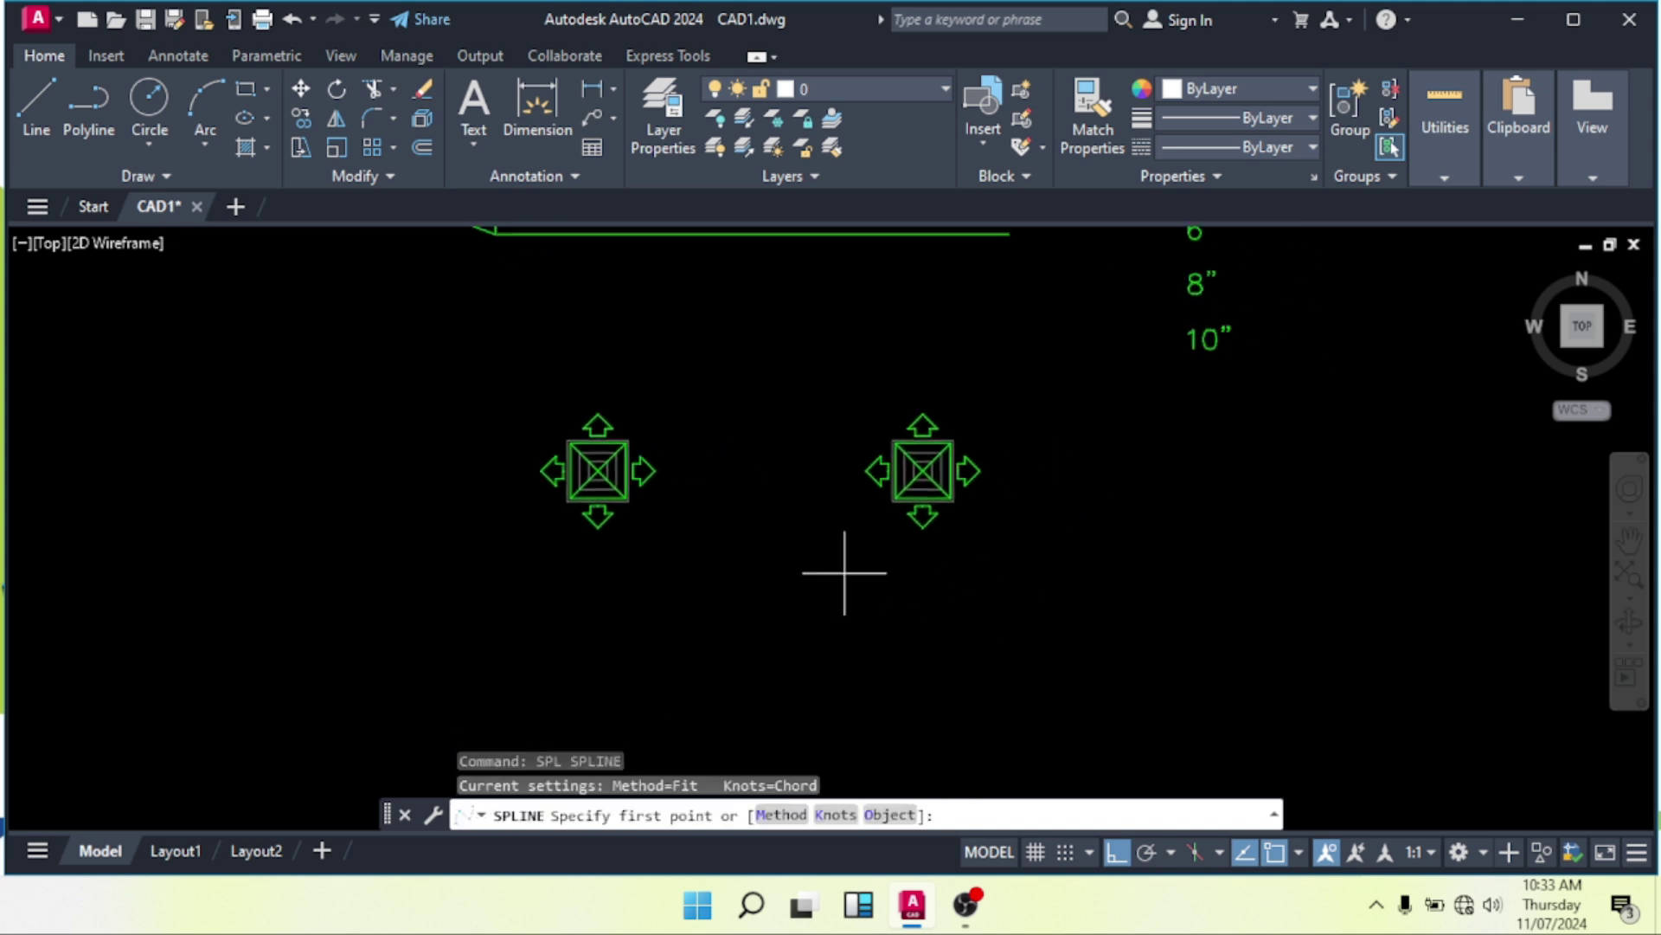
{"action": "left_click", "coordinate": [699, 642]}
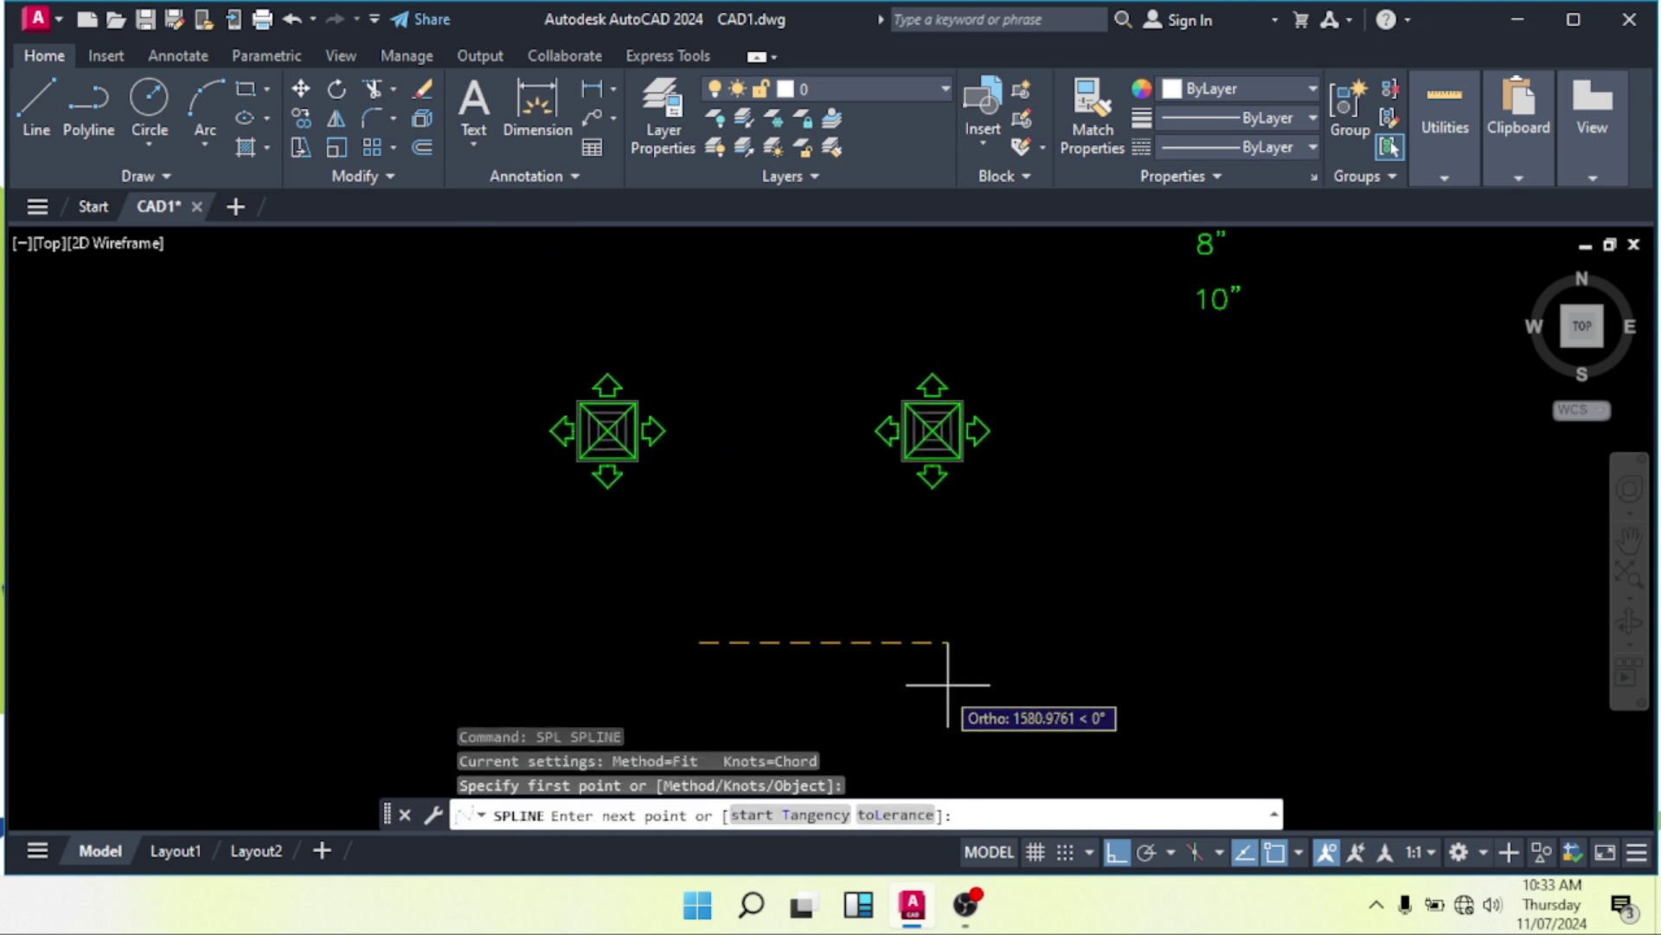
{"action": "middle_click_drag", "start_coordinate": [866, 599], "coordinate": [827, 564]}
{"action": "left_click", "coordinate": [864, 582]}
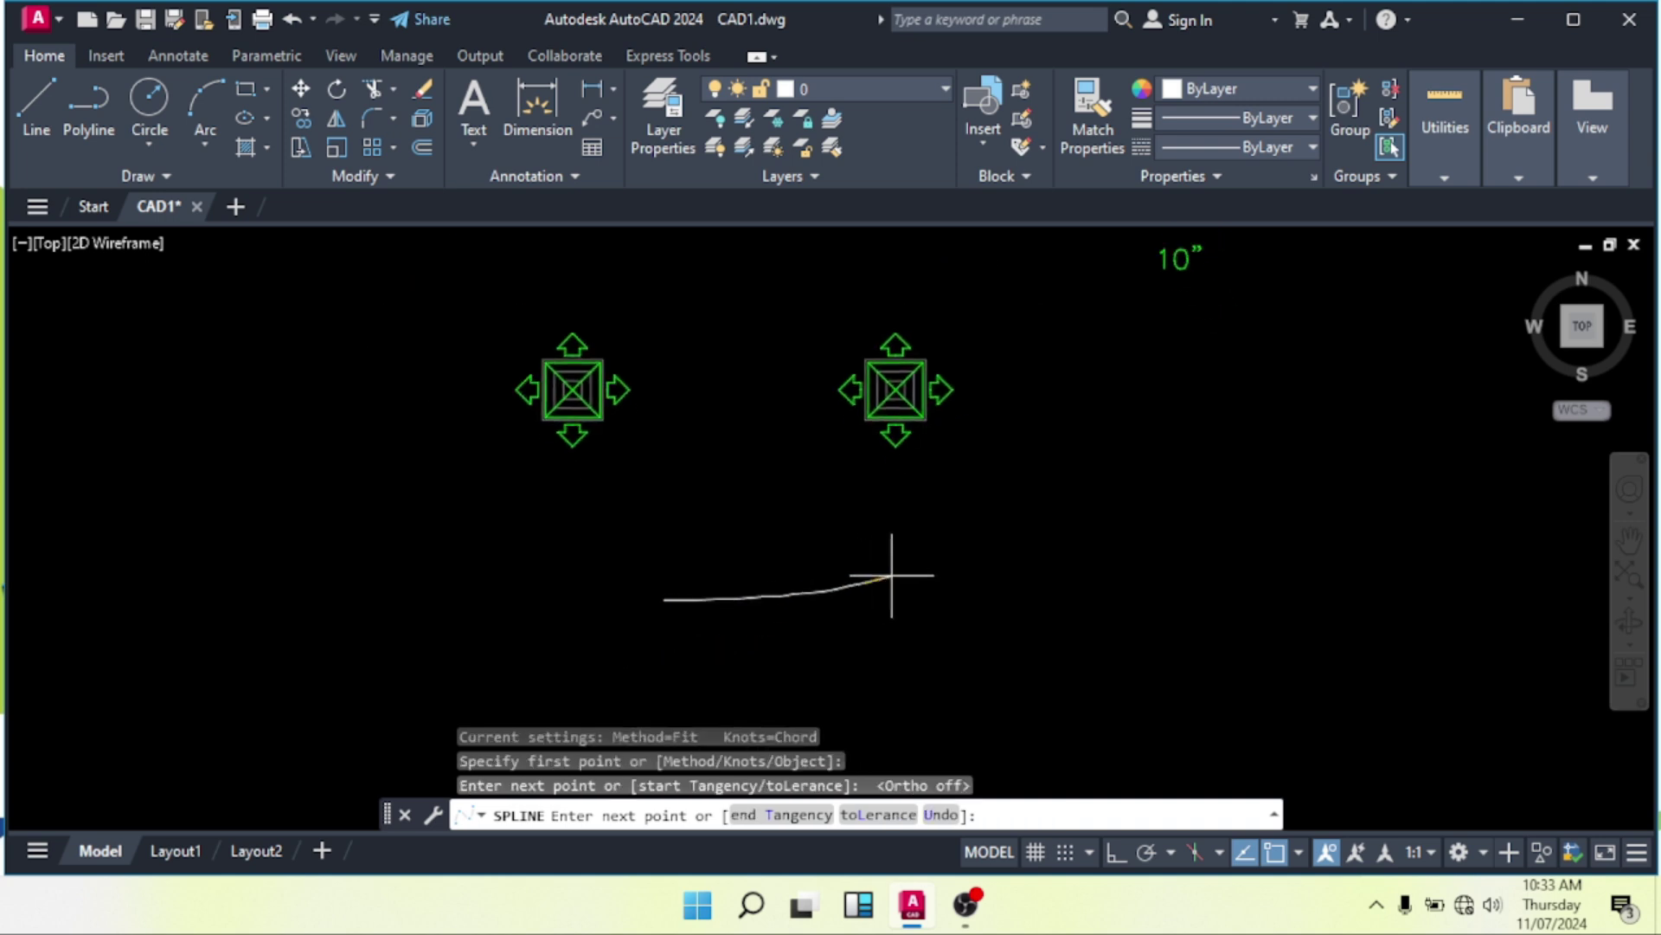
{"action": "left_click", "coordinate": [974, 599]}
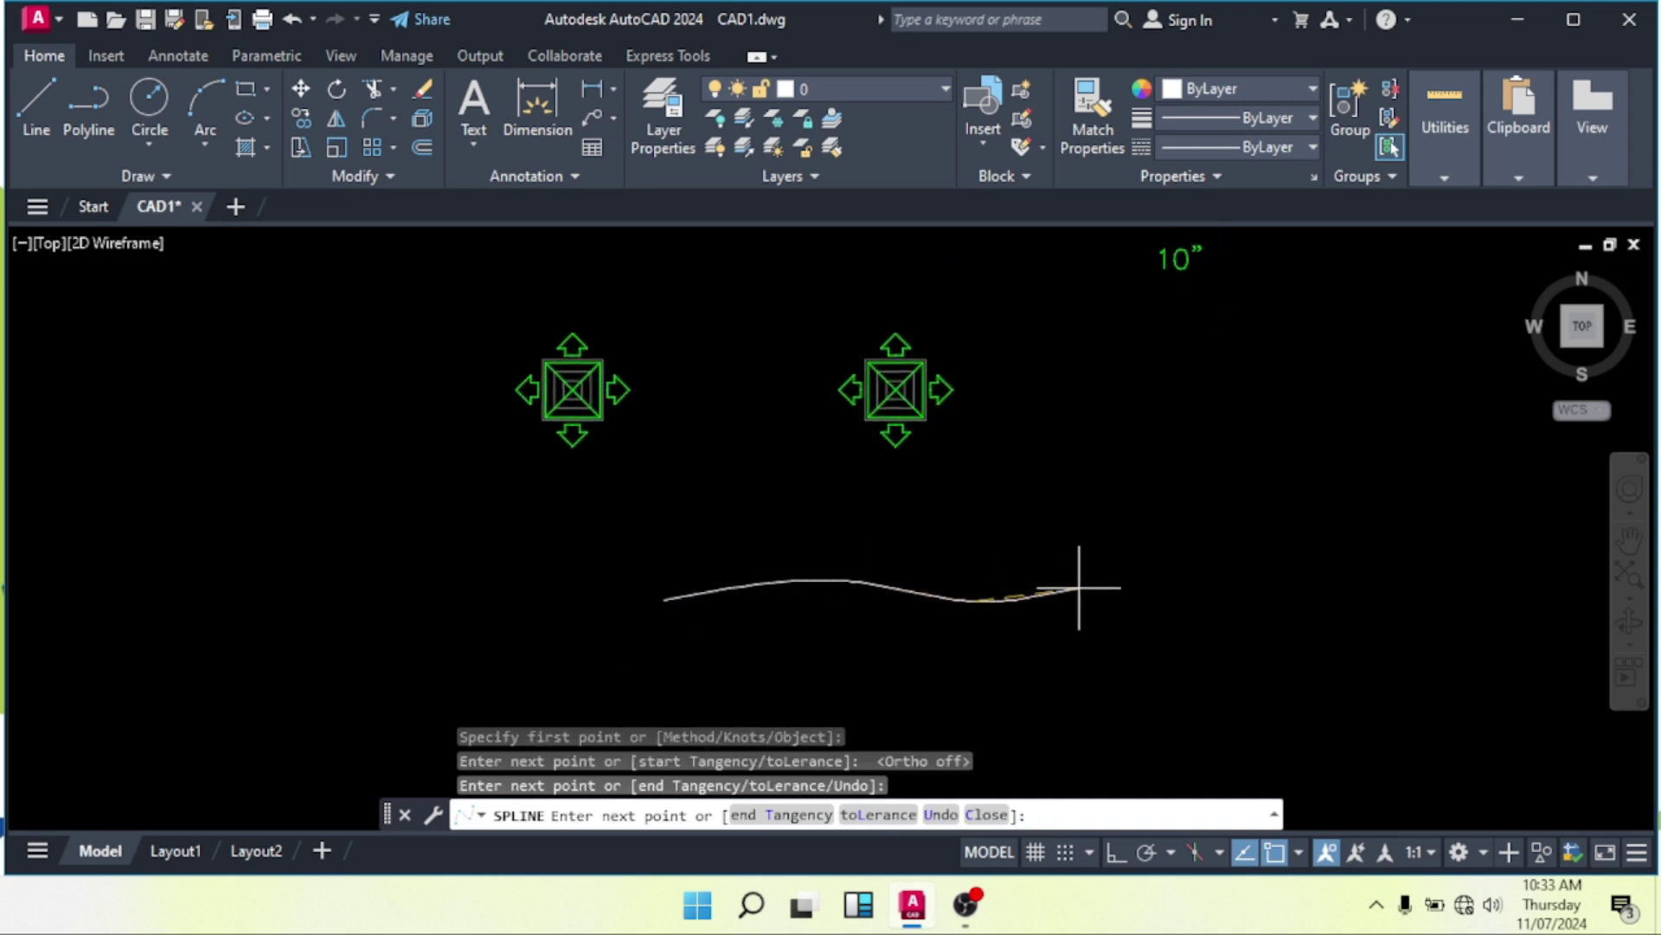
{"action": "left_click", "coordinate": [1078, 597]}
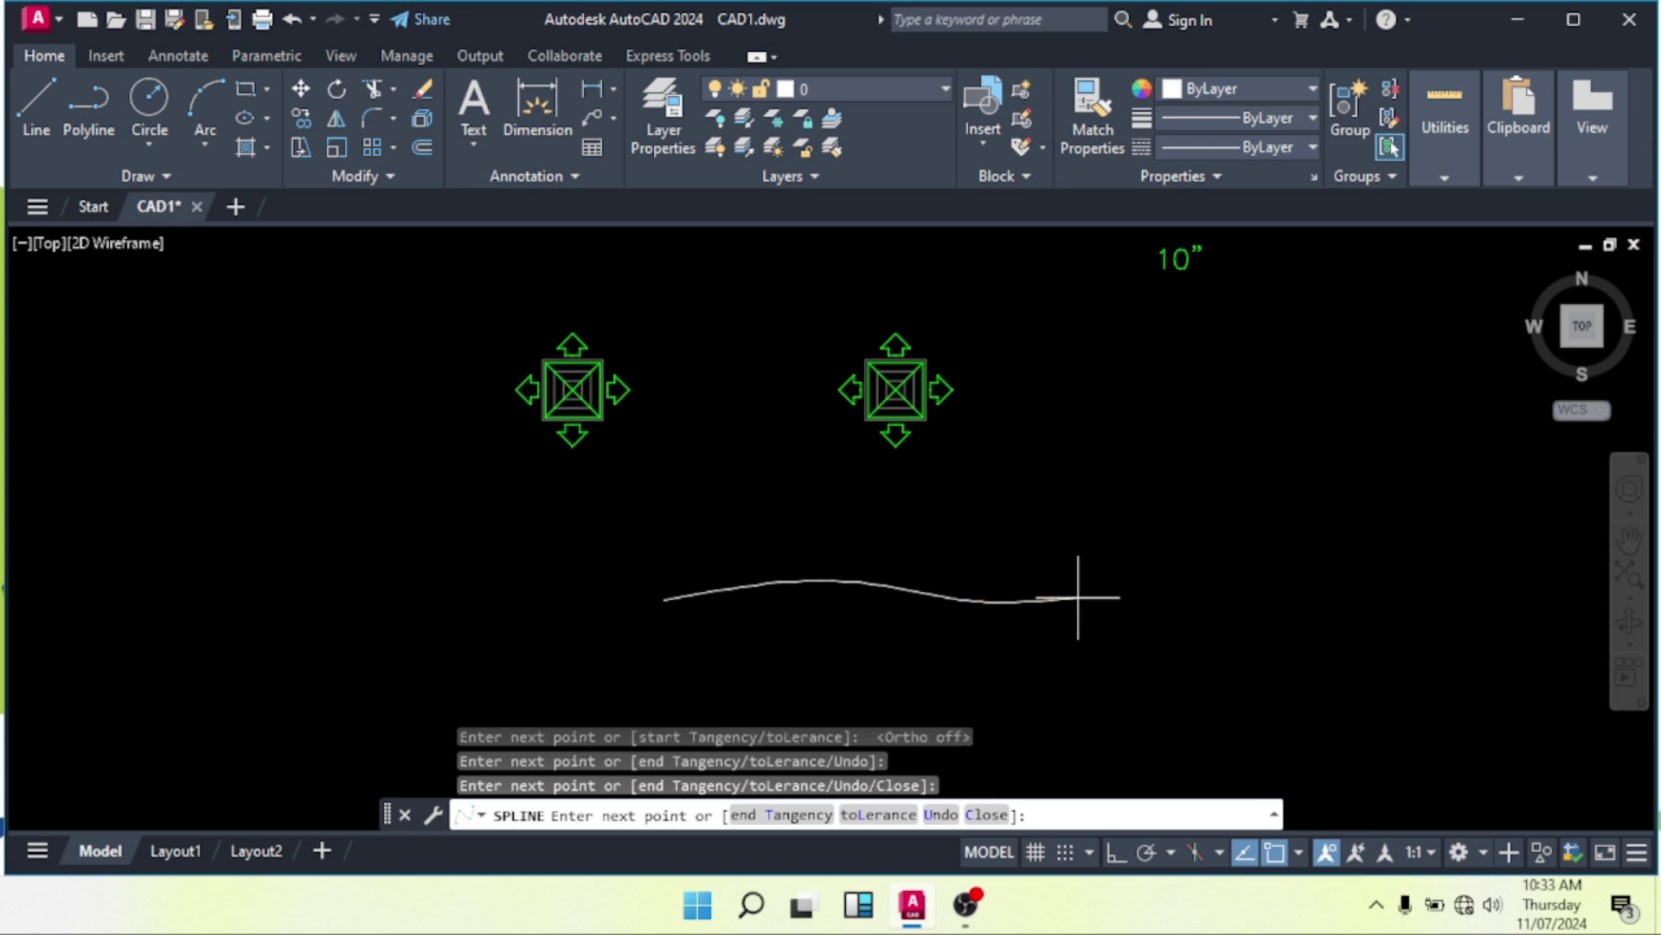
{"action": "right_click", "coordinate": [1070, 605]}
{"action": "left_click", "coordinate": [1123, 282]}
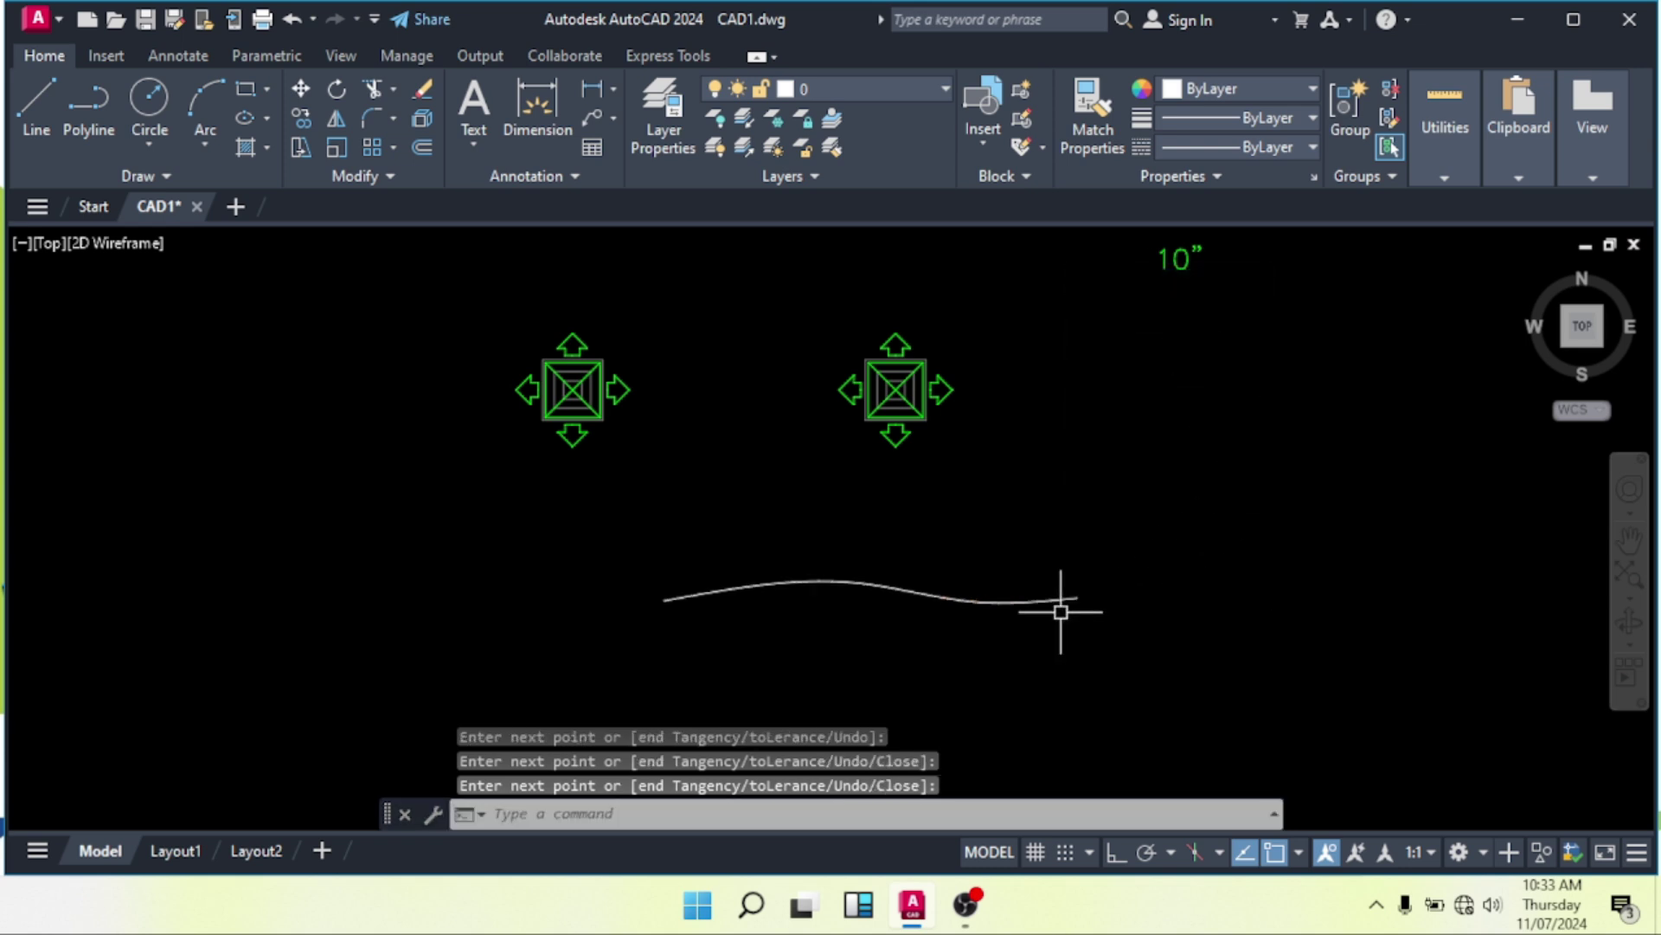
{"action": "key", "text": "Escape"}
{"action": "key", "text": "Escape"}
Stretch the spline's third fit point onto its second one to form a single shallow arc.
{"action": "scroll", "coordinate": [1056, 597], "scroll_direction": "up", "scroll_amount": 4}
{"action": "left_click", "coordinate": [1075, 578]}
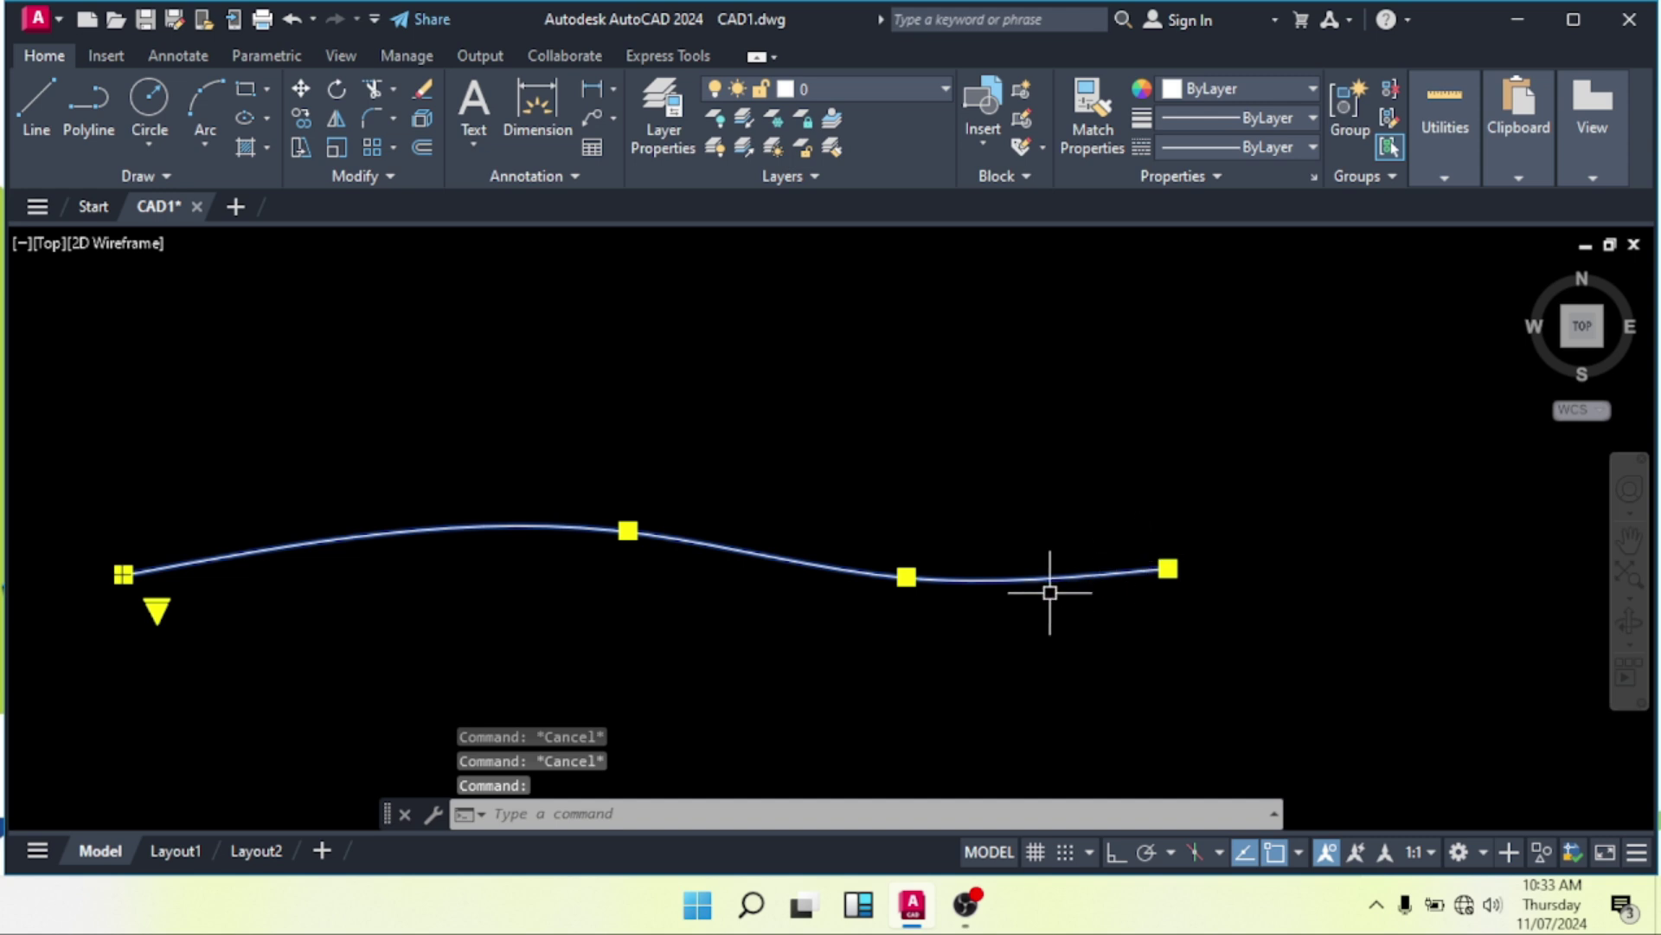
{"action": "left_click", "coordinate": [906, 576]}
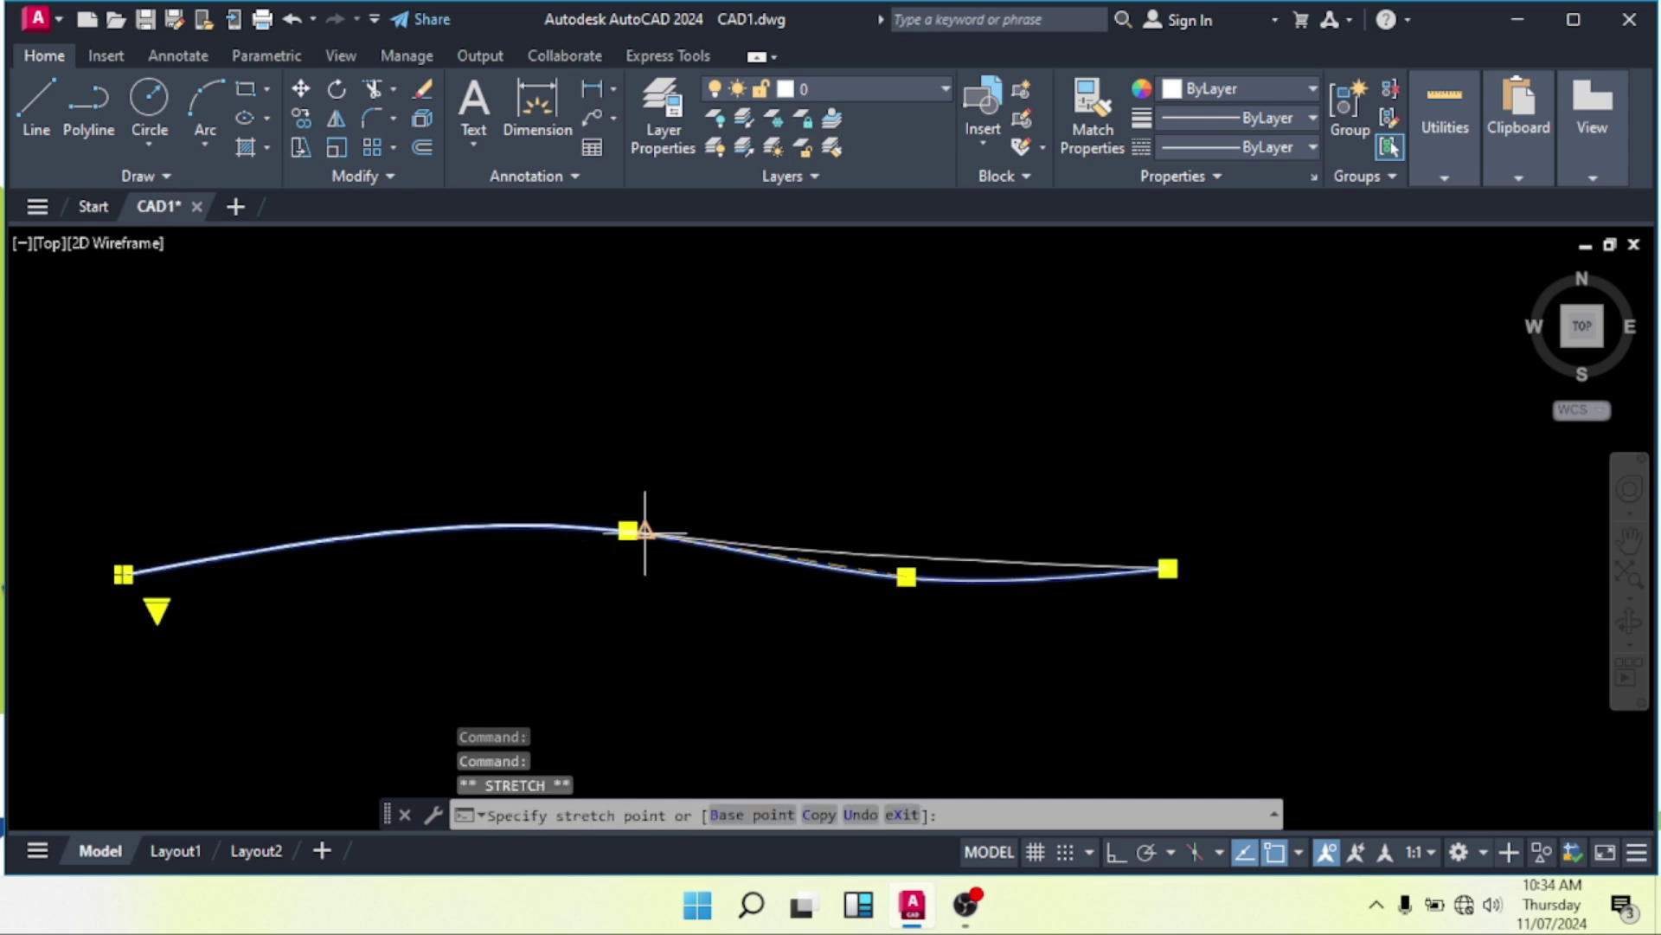
{"action": "scroll", "coordinate": [765, 541], "scroll_direction": "down", "scroll_amount": 2}
{"action": "key", "text": "Escape"}
{"action": "key", "text": "Escape"}
Stretch the spline's middle fit point slightly downward to flatten the arc.
{"action": "left_click", "coordinate": [838, 531]}
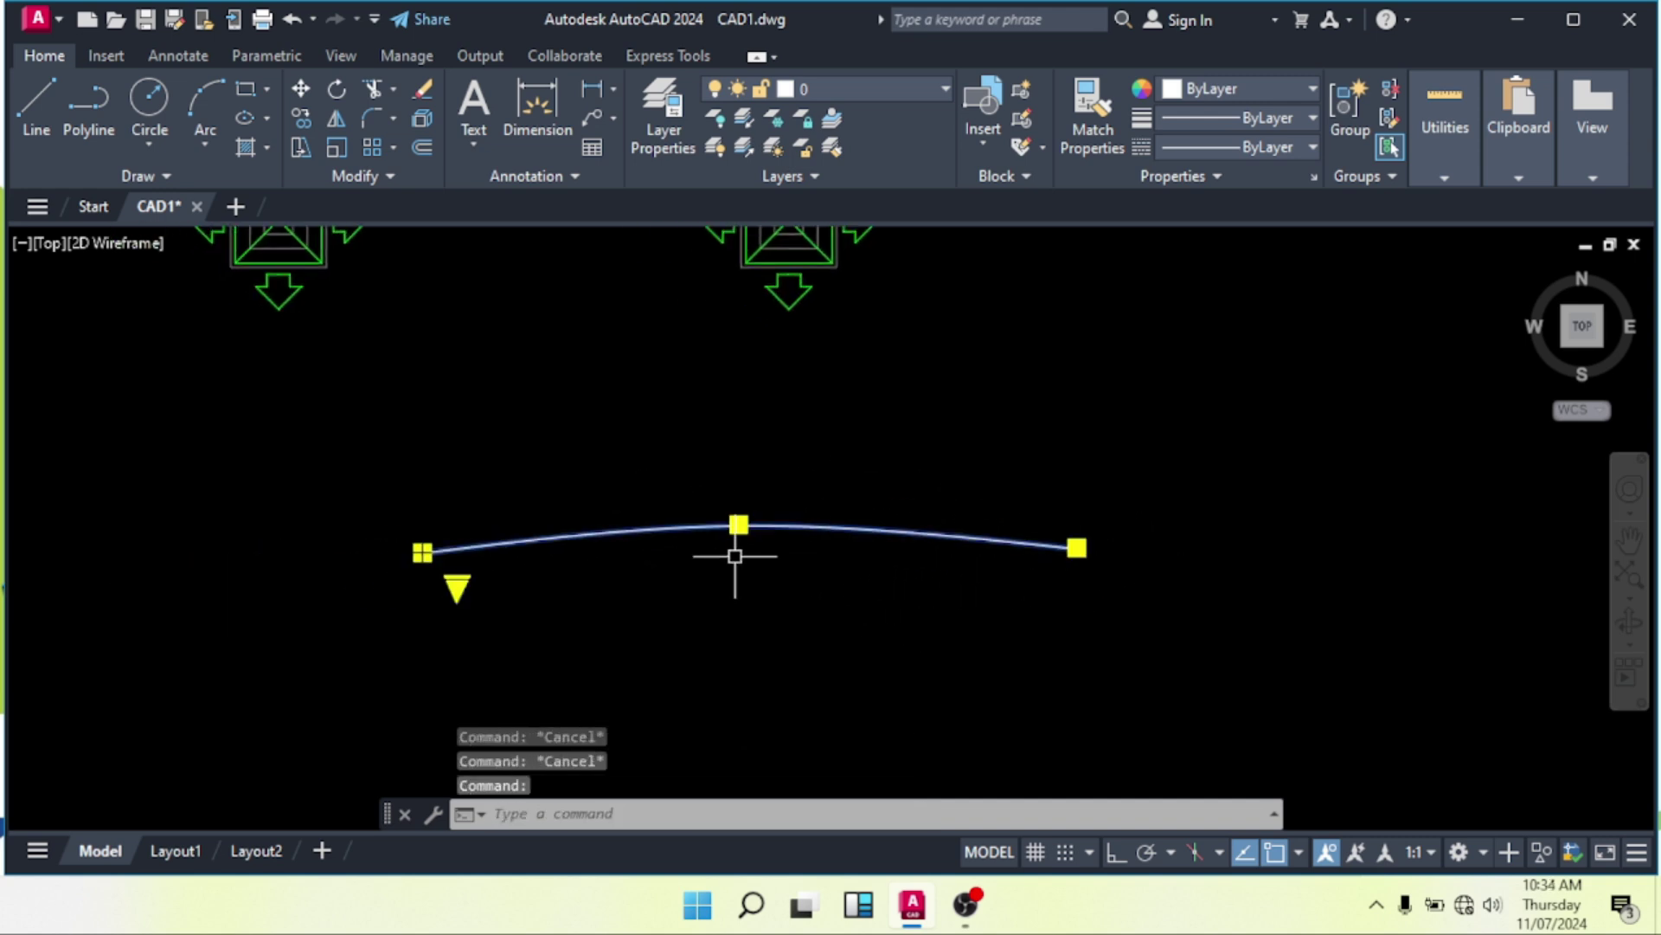
{"action": "scroll", "coordinate": [726, 549], "scroll_direction": "up", "scroll_amount": 2}
{"action": "scroll", "coordinate": [712, 542], "scroll_direction": "down", "scroll_amount": 2}
{"action": "key", "text": "Escape"}
{"action": "left_click_drag", "start_coordinate": [906, 531], "coordinate": [890, 567]}
{"action": "scroll", "coordinate": [782, 520], "scroll_direction": "up", "scroll_amount": 3}
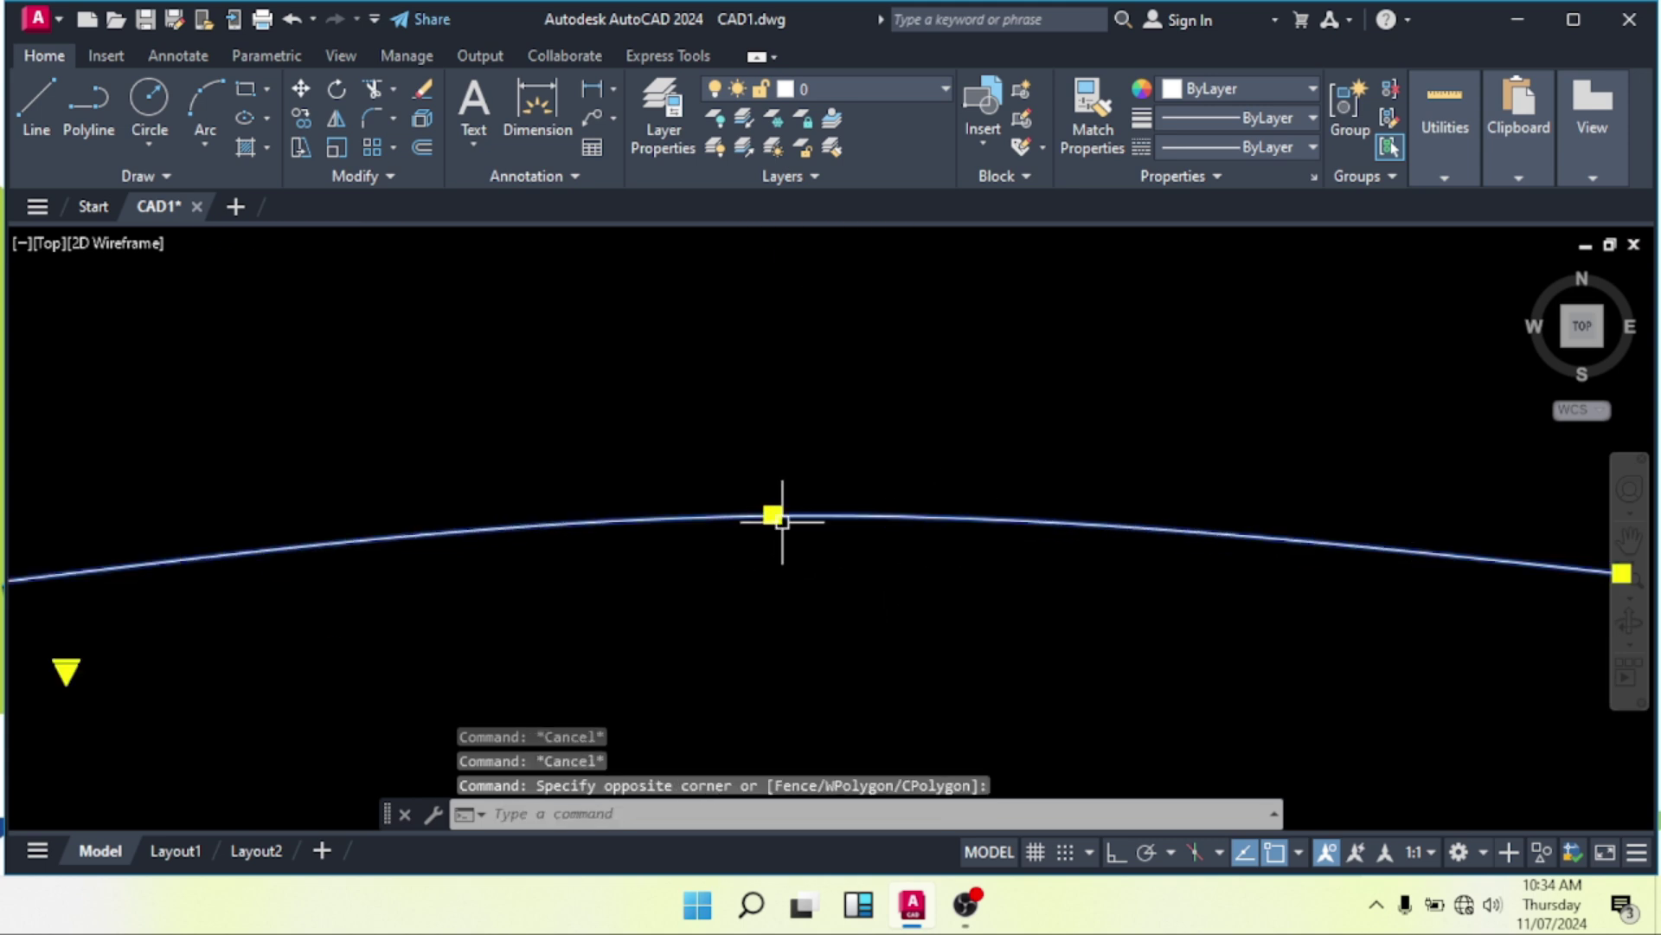
{"action": "left_click", "coordinate": [773, 515]}
{"action": "key", "text": "Escape"}
{"action": "key", "text": "Escape"}
Copy the 8" size label to the empty area beyond the spline's right end.
{"action": "scroll", "coordinate": [845, 545], "scroll_direction": "down", "scroll_amount": 4}
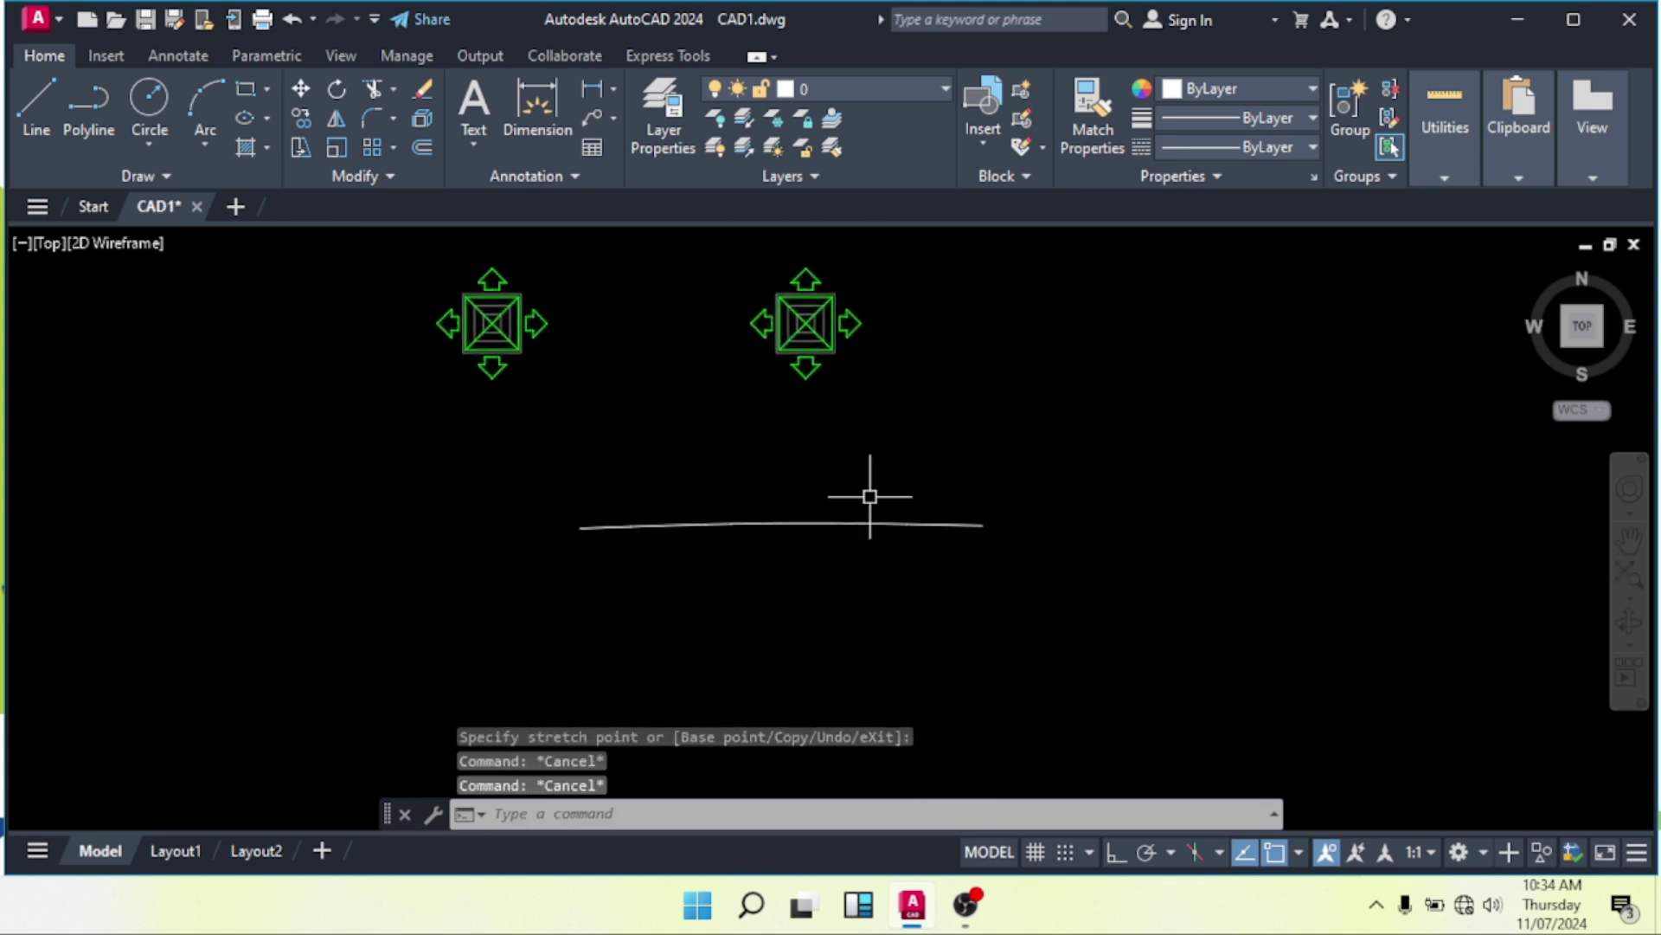
{"action": "middle_click_drag", "start_coordinate": [941, 509], "coordinate": [891, 503]}
{"action": "middle_click_drag", "start_coordinate": [1016, 517], "coordinate": [963, 513]}
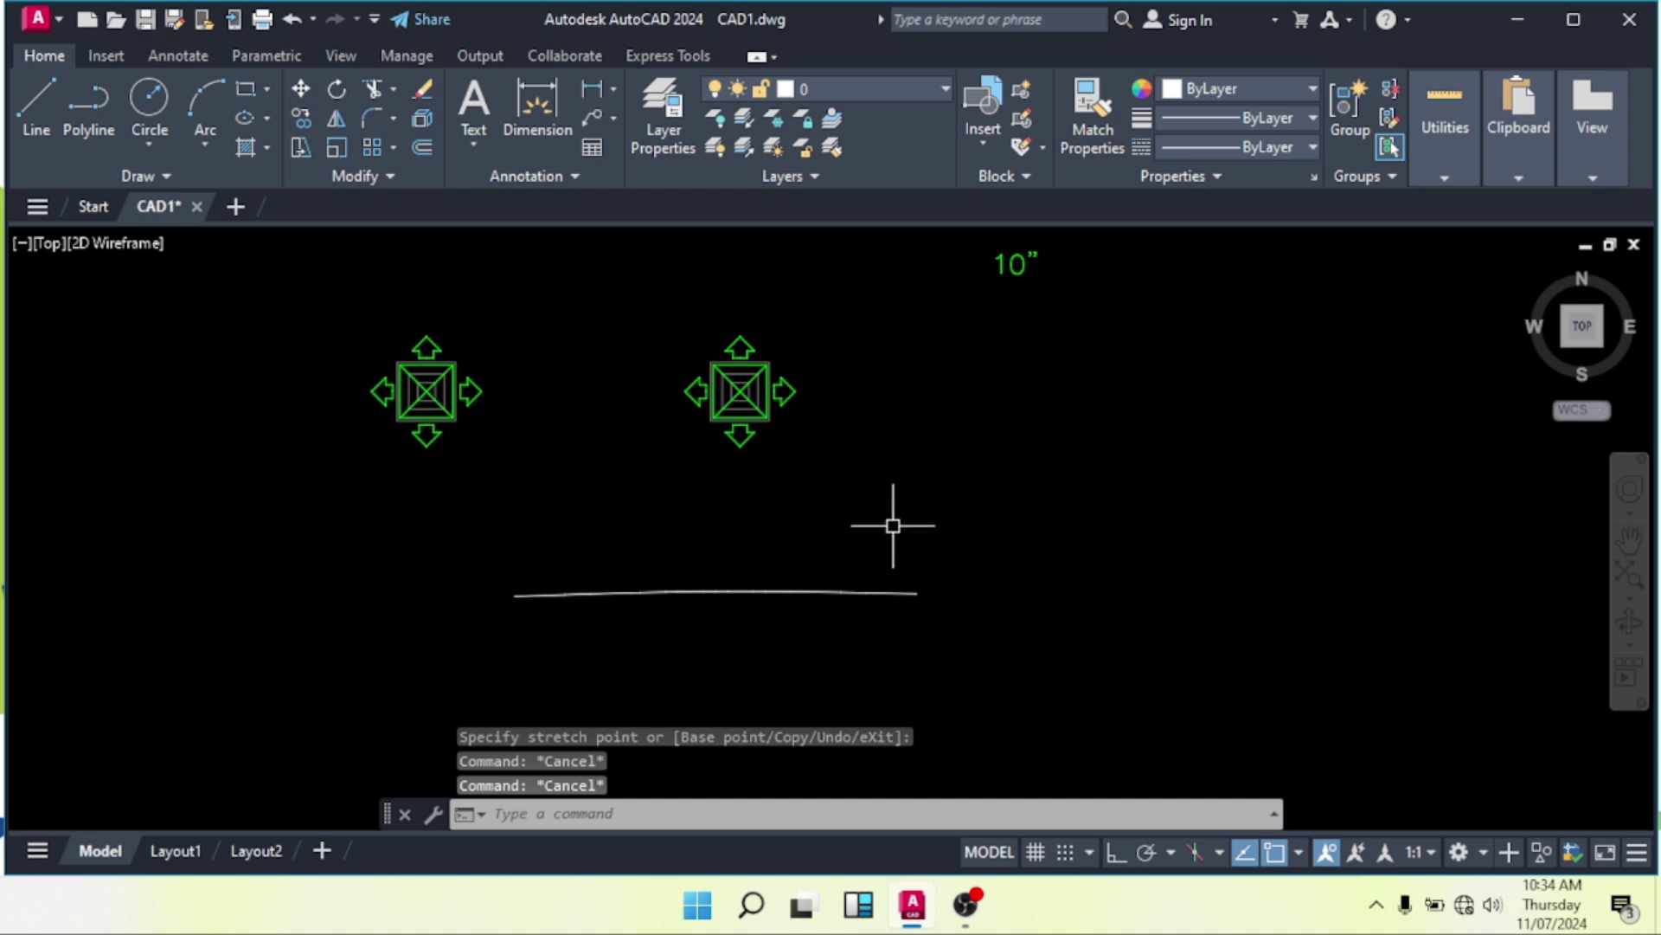
{"action": "scroll", "coordinate": [938, 563], "scroll_direction": "up", "scroll_amount": 2}
{"action": "scroll", "coordinate": [938, 512], "scroll_direction": "down", "scroll_amount": 2}
{"action": "middle_click_drag", "start_coordinate": [945, 363], "coordinate": [961, 594]}
{"action": "scroll", "coordinate": [1021, 466], "scroll_direction": "up", "scroll_amount": 4}
{"action": "left_click", "coordinate": [1084, 416]}
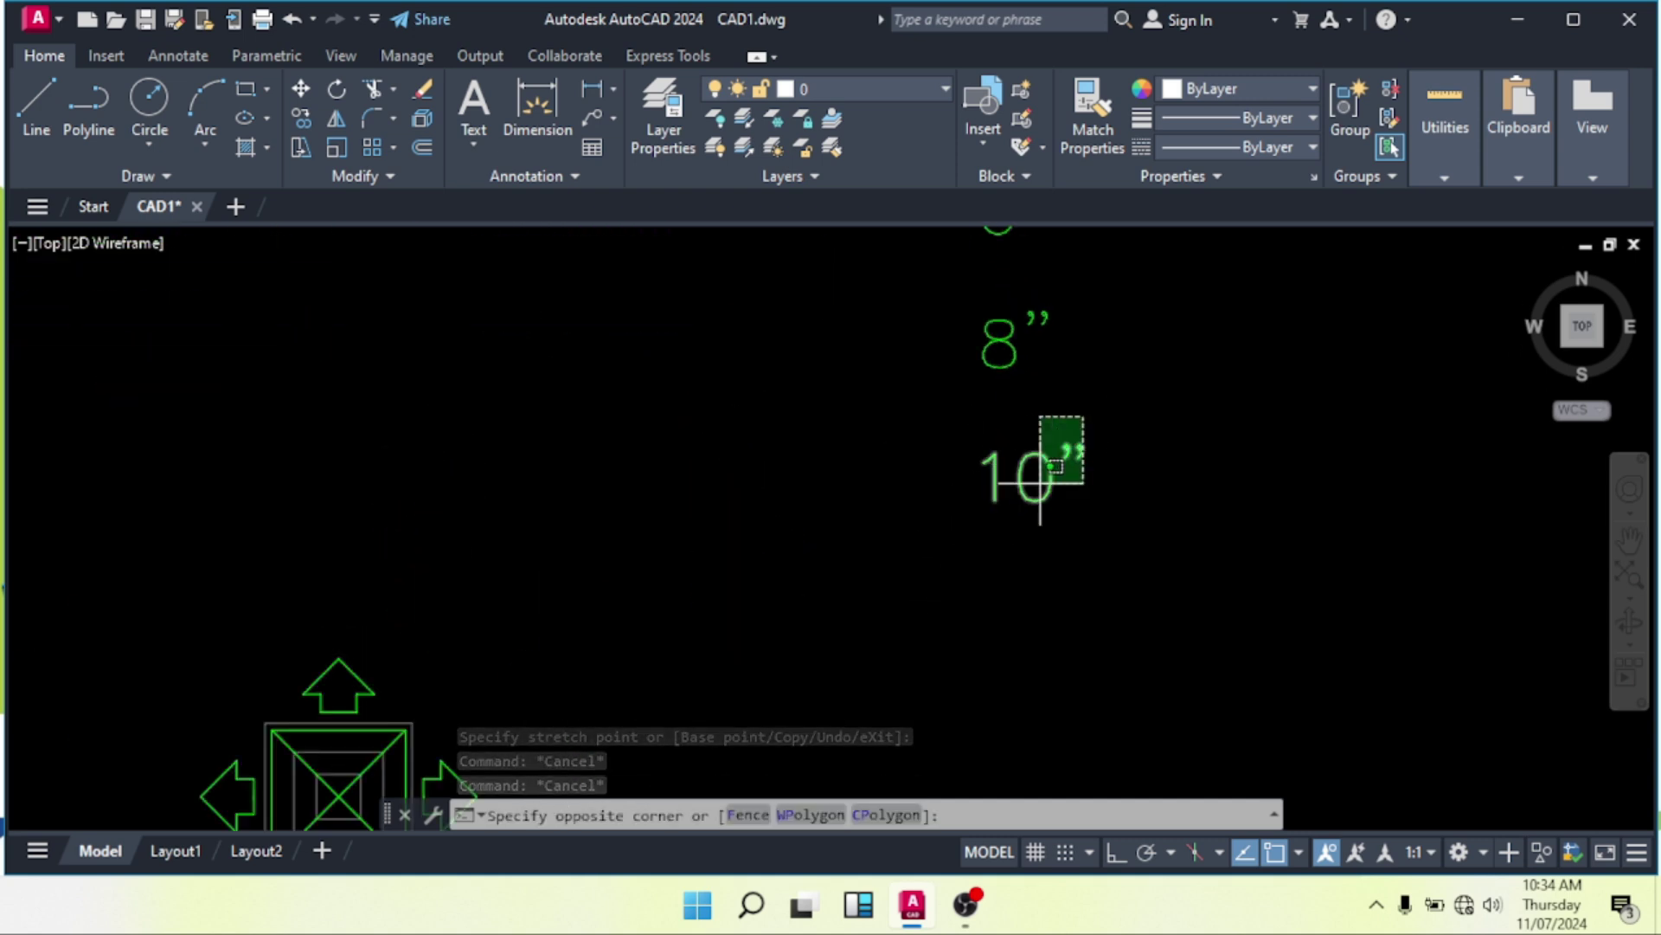
{"action": "left_click", "coordinate": [1041, 481]}
{"action": "scroll", "coordinate": [930, 519], "scroll_direction": "down", "scroll_amount": 2}
{"action": "scroll", "coordinate": [954, 475], "scroll_direction": "up", "scroll_amount": 2}
{"action": "middle_click_drag", "start_coordinate": [942, 344], "coordinate": [916, 386]}
{"action": "key", "text": "Escape"}
{"action": "left_click", "coordinate": [970, 428]}
{"action": "left_click", "coordinate": [918, 394]}
{"action": "type", "text": "co"}
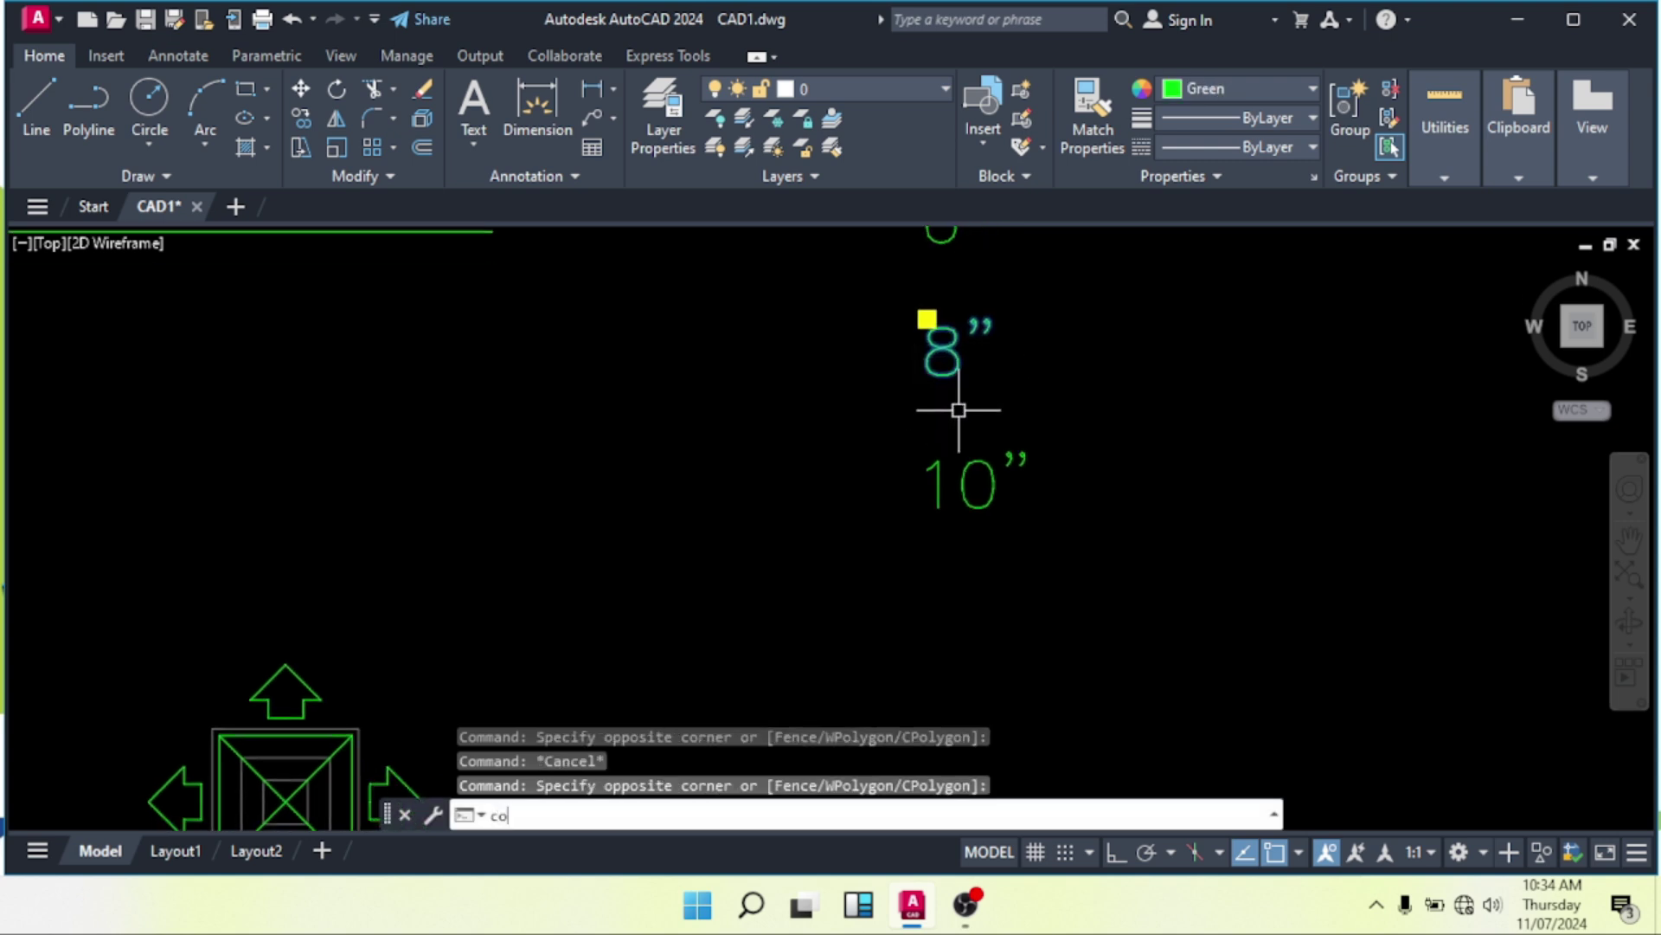
{"action": "key", "text": "Return"}
{"action": "left_click", "coordinate": [928, 377]}
{"action": "middle_click_drag", "start_coordinate": [1046, 641], "coordinate": [983, 368]}
{"action": "scroll", "coordinate": [929, 553], "scroll_direction": "down", "scroll_amount": 2}
{"action": "middle_click_drag", "start_coordinate": [929, 558], "coordinate": [880, 290]}
{"action": "left_click", "coordinate": [961, 570]}
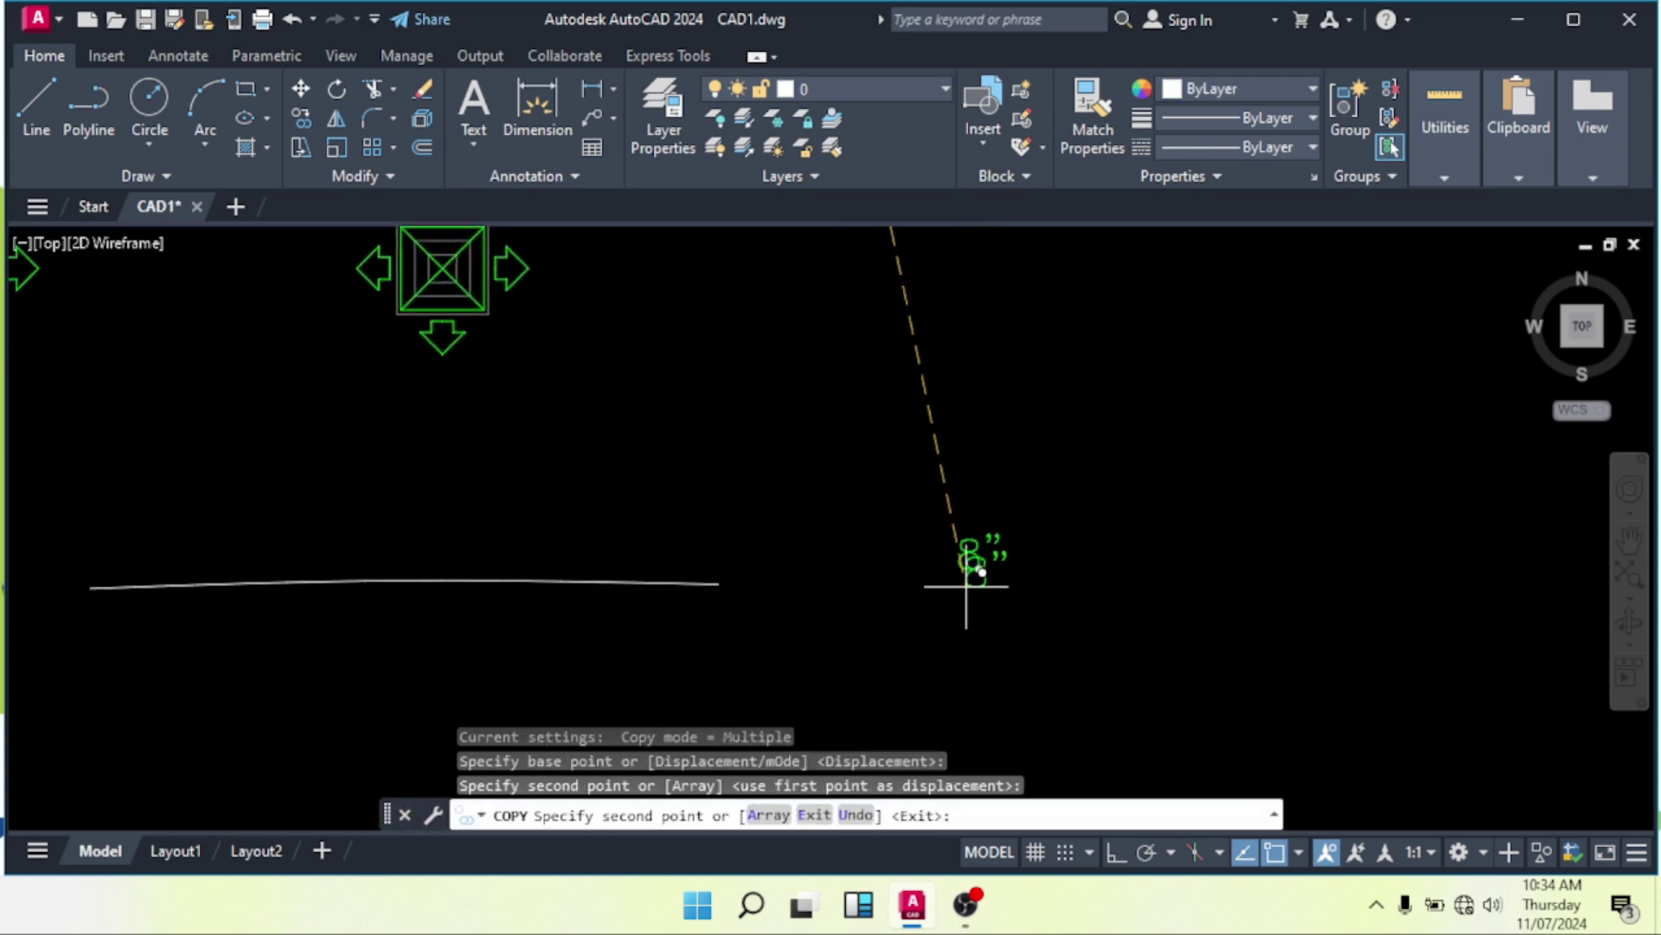
{"action": "key", "text": "Escape"}
{"action": "key", "text": "Escape"}
Examine the copied 8" label near the spline's right end.
{"action": "scroll", "coordinate": [970, 582], "scroll_direction": "up", "scroll_amount": 2}
{"action": "middle_click_drag", "start_coordinate": [894, 549], "coordinate": [953, 554]}
{"action": "left_click", "coordinate": [1088, 526]}
{"action": "left_click", "coordinate": [999, 584]}
{"action": "key", "text": "Escape"}
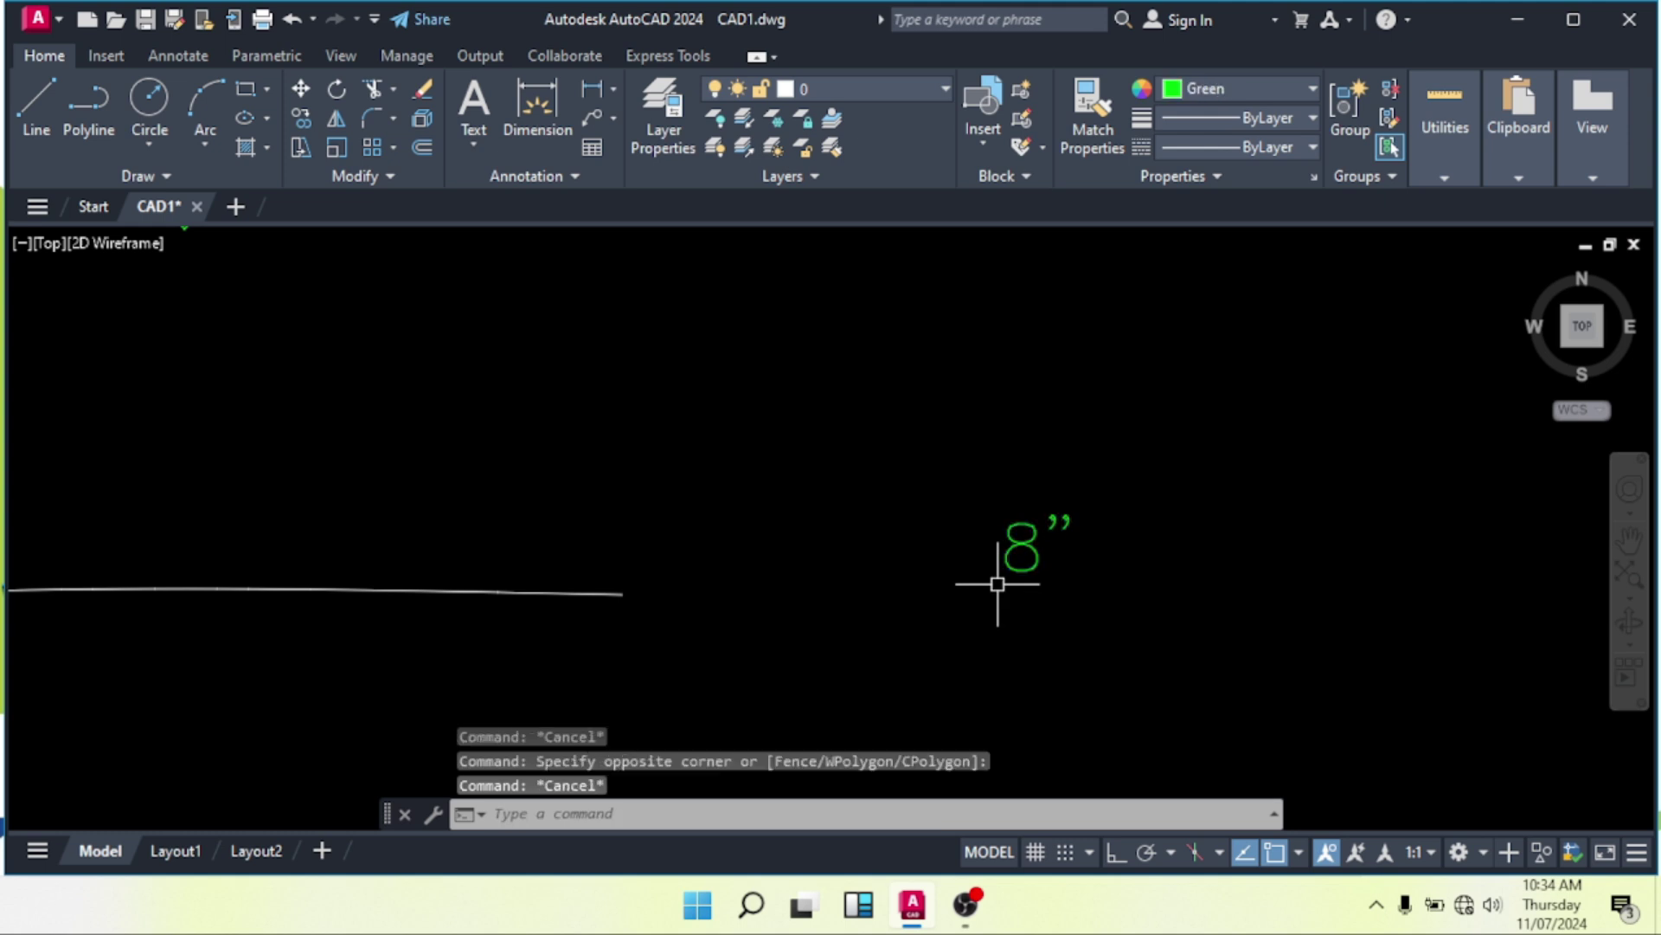
{"action": "key", "text": "Escape"}
{"action": "left_click", "coordinate": [1097, 510]}
{"action": "left_click", "coordinate": [1000, 578]}
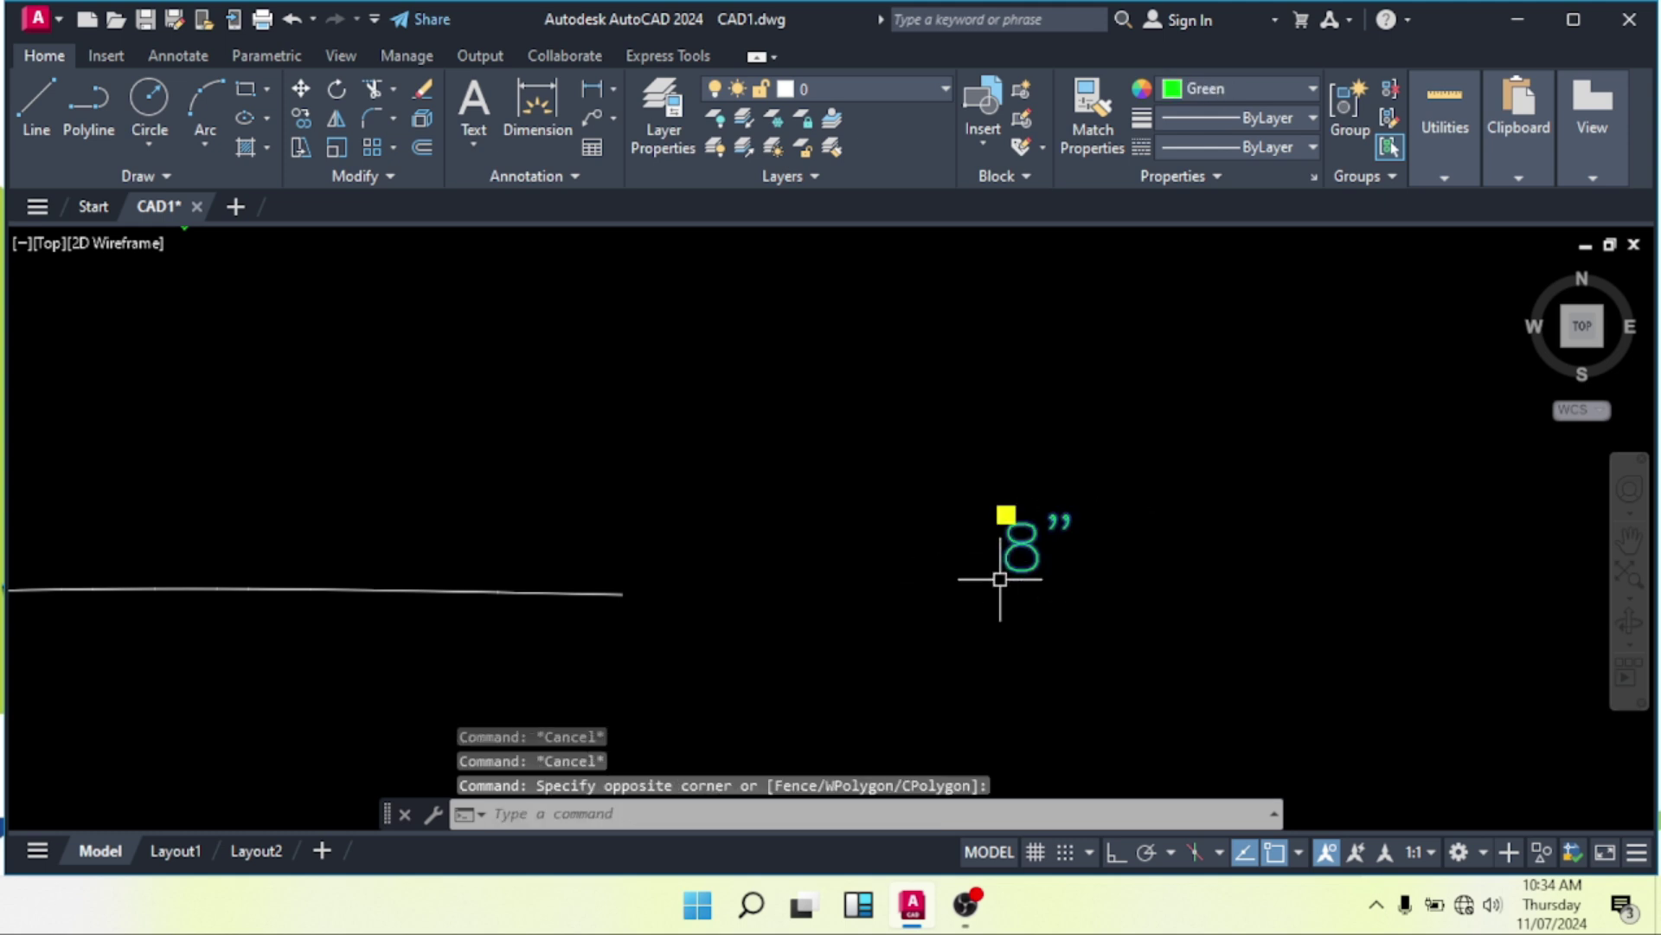
{"action": "middle_click_drag", "start_coordinate": [899, 575], "coordinate": [971, 575]}
{"action": "key", "text": "Escape"}
Draw a vertical line 200 long between the spline's right end and the copied 8" label, with Ortho on.
{"action": "type", "text": "l"}
{"action": "key", "text": "Return"}
{"action": "left_click", "coordinate": [981, 612]}
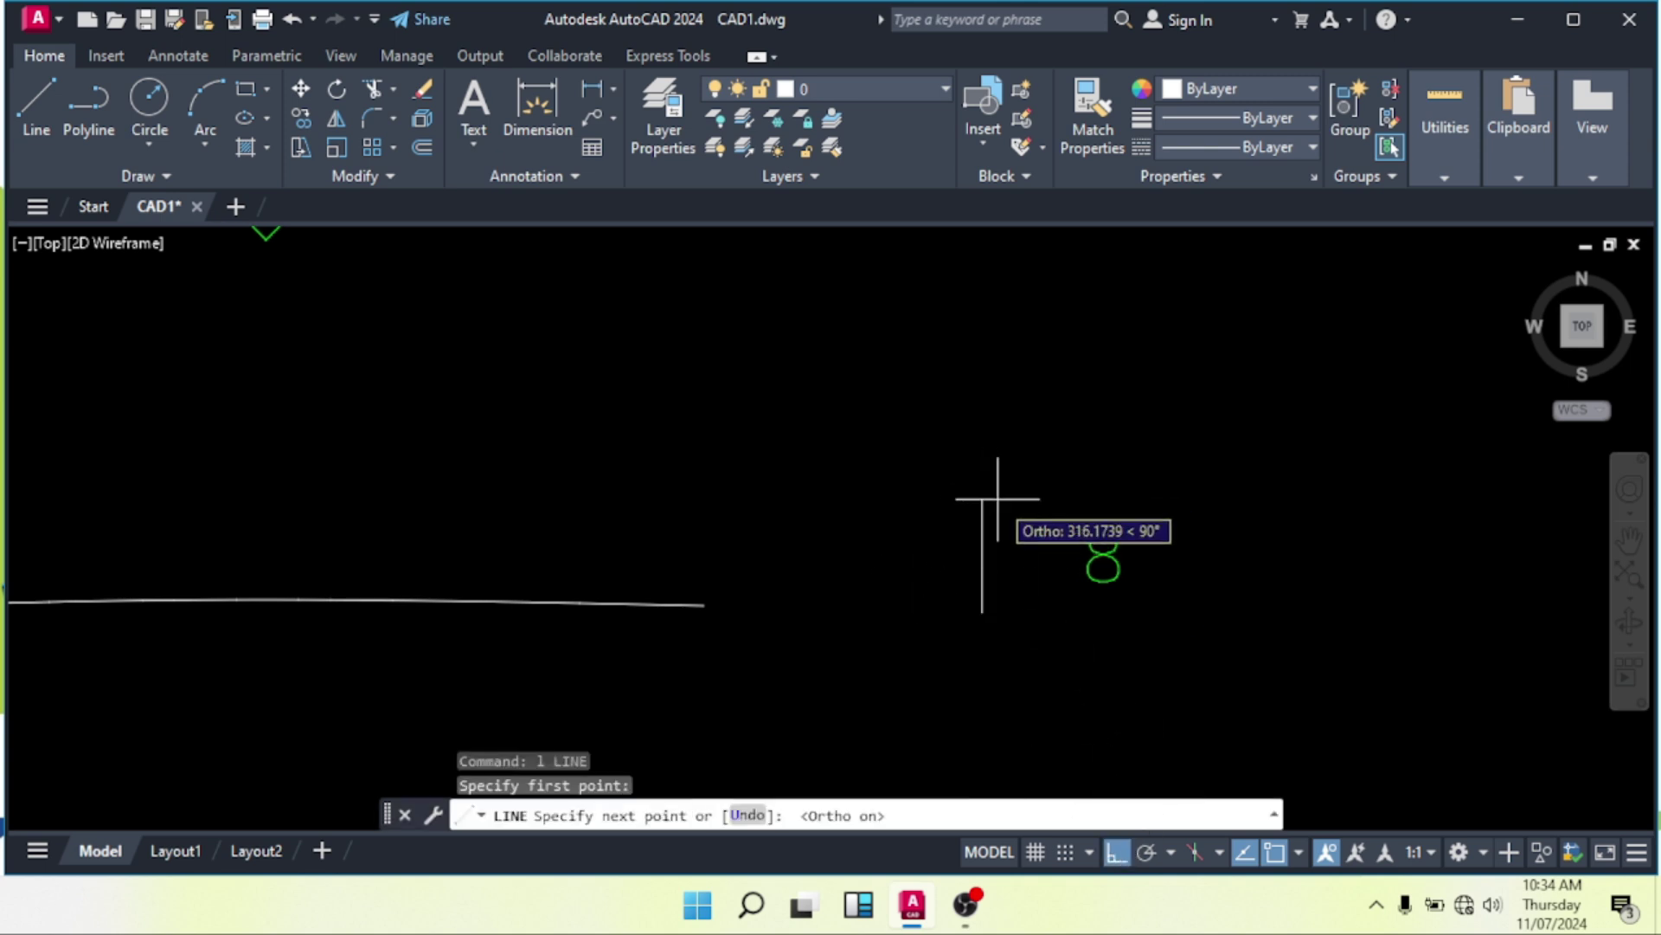
{"action": "type", "text": "200"}
{"action": "key", "text": "Return"}
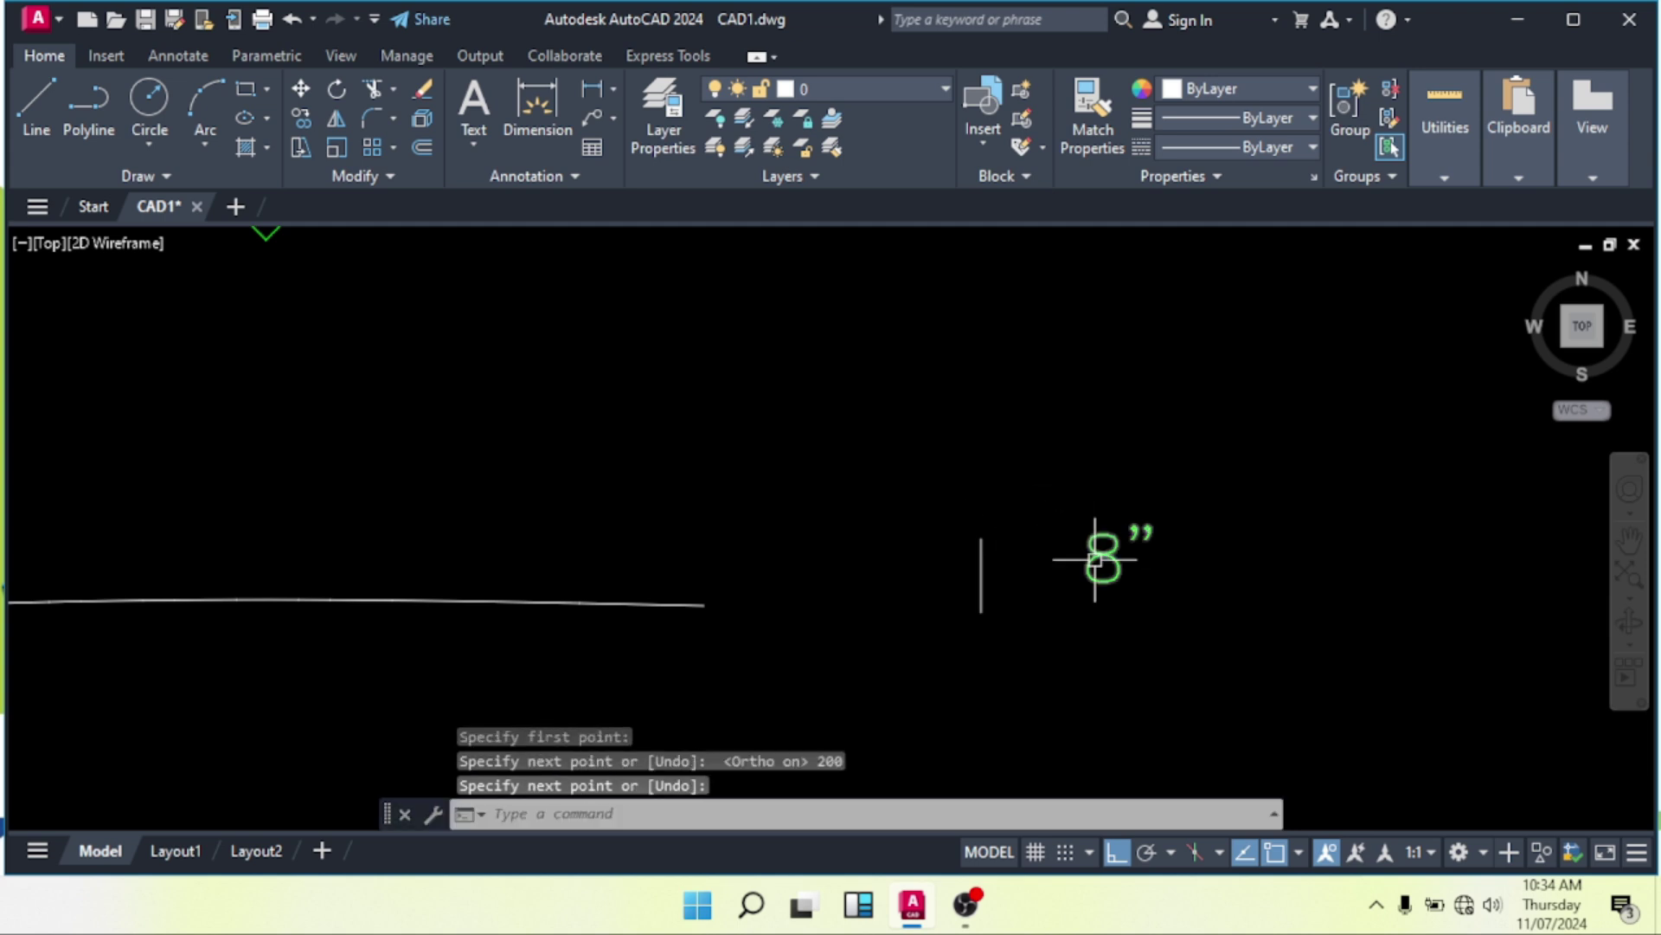
{"action": "key", "text": "Escape"}
{"action": "key", "text": "Escape"}
Copy the 200-long vertical line a short distance horizontally toward the spline.
{"action": "scroll", "coordinate": [948, 515], "scroll_direction": "up", "scroll_amount": 2}
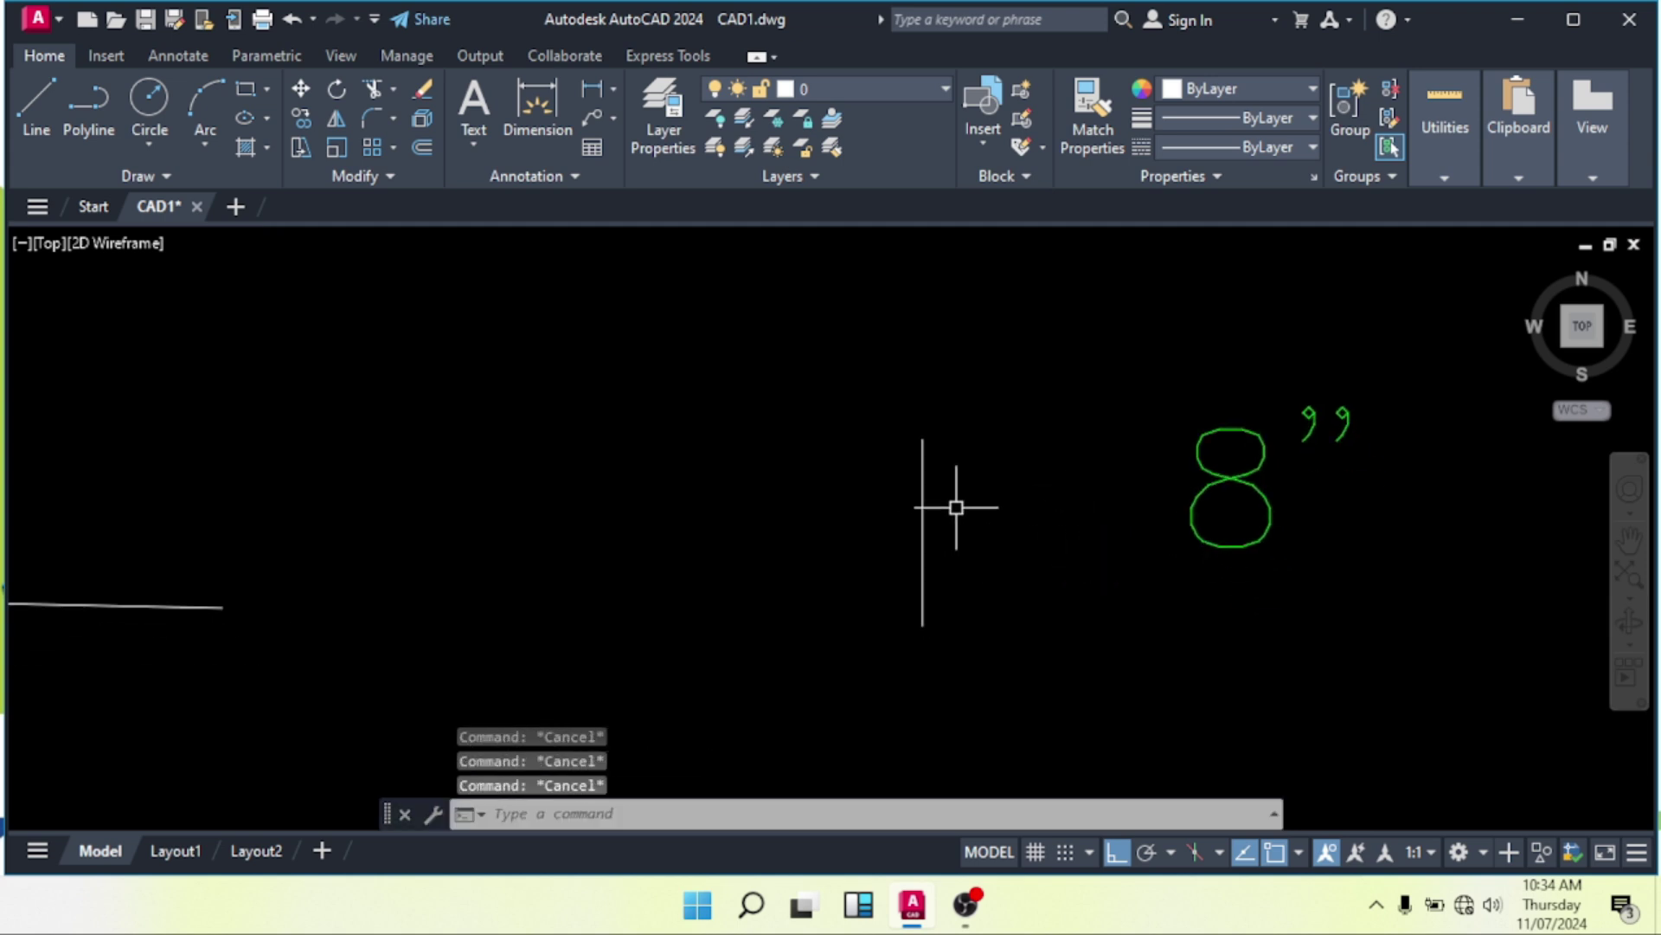
{"action": "left_click", "coordinate": [957, 507]}
{"action": "left_click", "coordinate": [846, 541]}
{"action": "middle_click_drag", "start_coordinate": [783, 560], "coordinate": [907, 534]}
{"action": "type", "text": "co"}
{"action": "key", "text": "Return"}
{"action": "left_click", "coordinate": [967, 586]}
{"action": "left_click", "coordinate": [742, 586]}
{"action": "key", "text": "Escape"}
Copy the spline straight down to place a second one below it.
{"action": "scroll", "coordinate": [946, 520], "scroll_direction": "down", "scroll_amount": 2}
{"action": "scroll", "coordinate": [861, 464], "scroll_direction": "down", "scroll_amount": 2}
{"action": "mouse_move", "coordinate": [864, 464]}
{"action": "middle_mouse_down"}
{"action": "mouse_move", "coordinate": [964, 548]}
{"action": "mouse_move", "coordinate": [893, 501]}
{"action": "middle_mouse_up"}
{"action": "left_click", "coordinate": [894, 545]}
{"action": "left_click", "coordinate": [855, 618]}
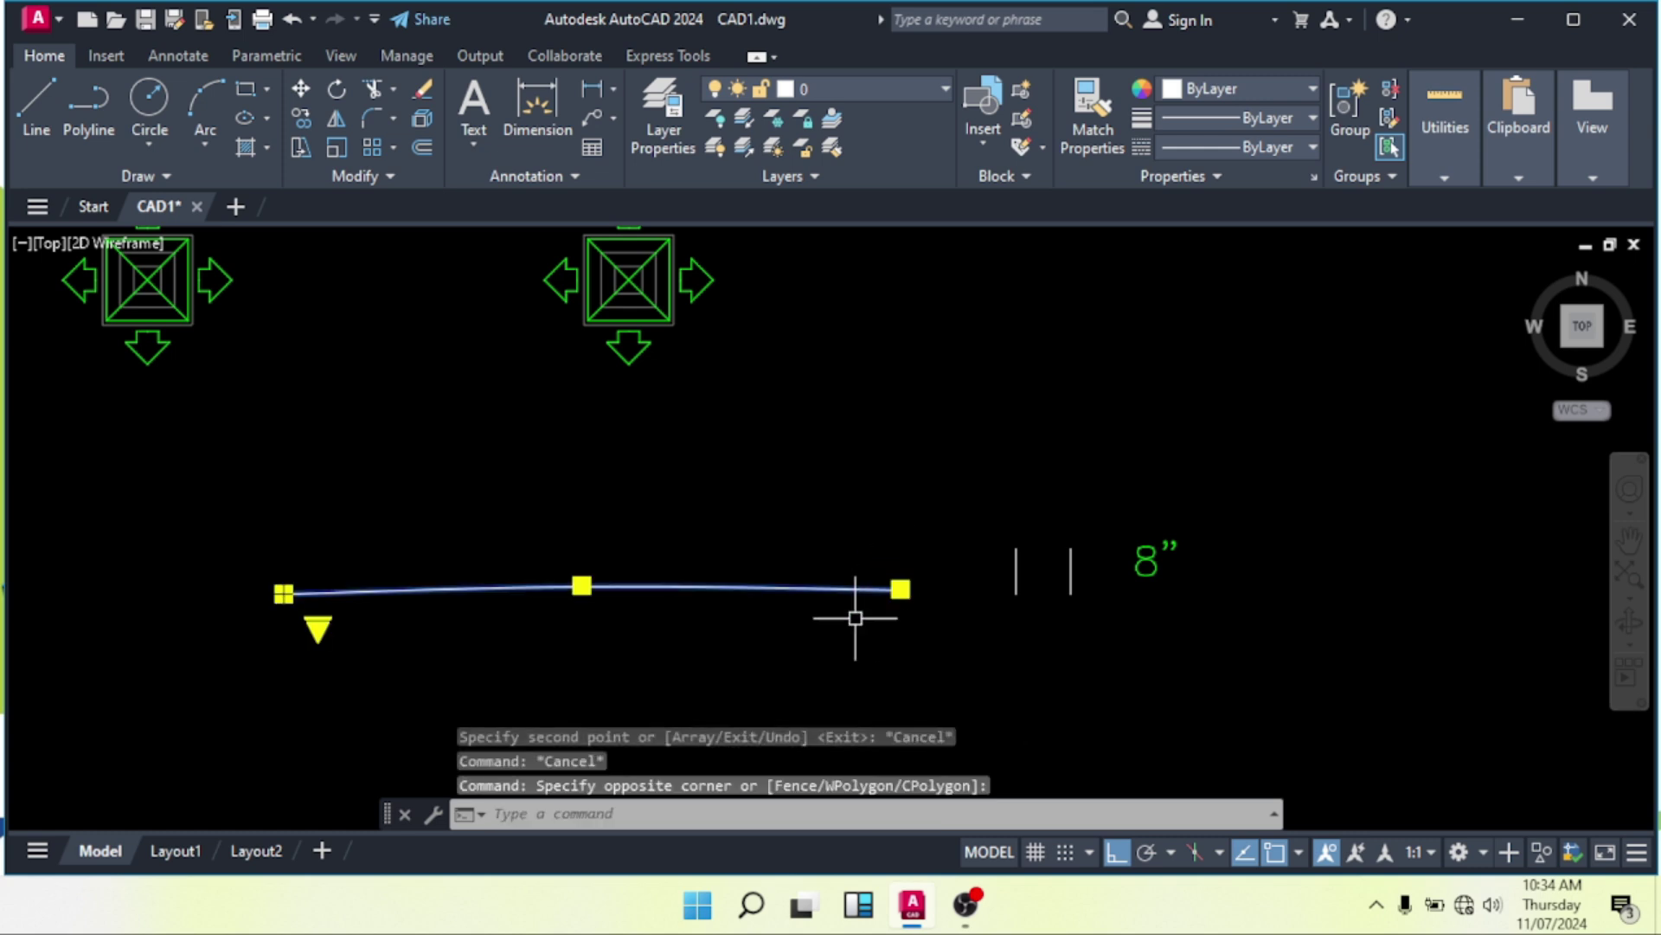
{"action": "middle_click_drag", "start_coordinate": [880, 611], "coordinate": [875, 564]}
{"action": "type", "text": "co"}
{"action": "key", "text": "Return"}
{"action": "left_click", "coordinate": [971, 569]}
{"action": "middle_click_drag", "start_coordinate": [965, 616], "coordinate": [927, 527]}
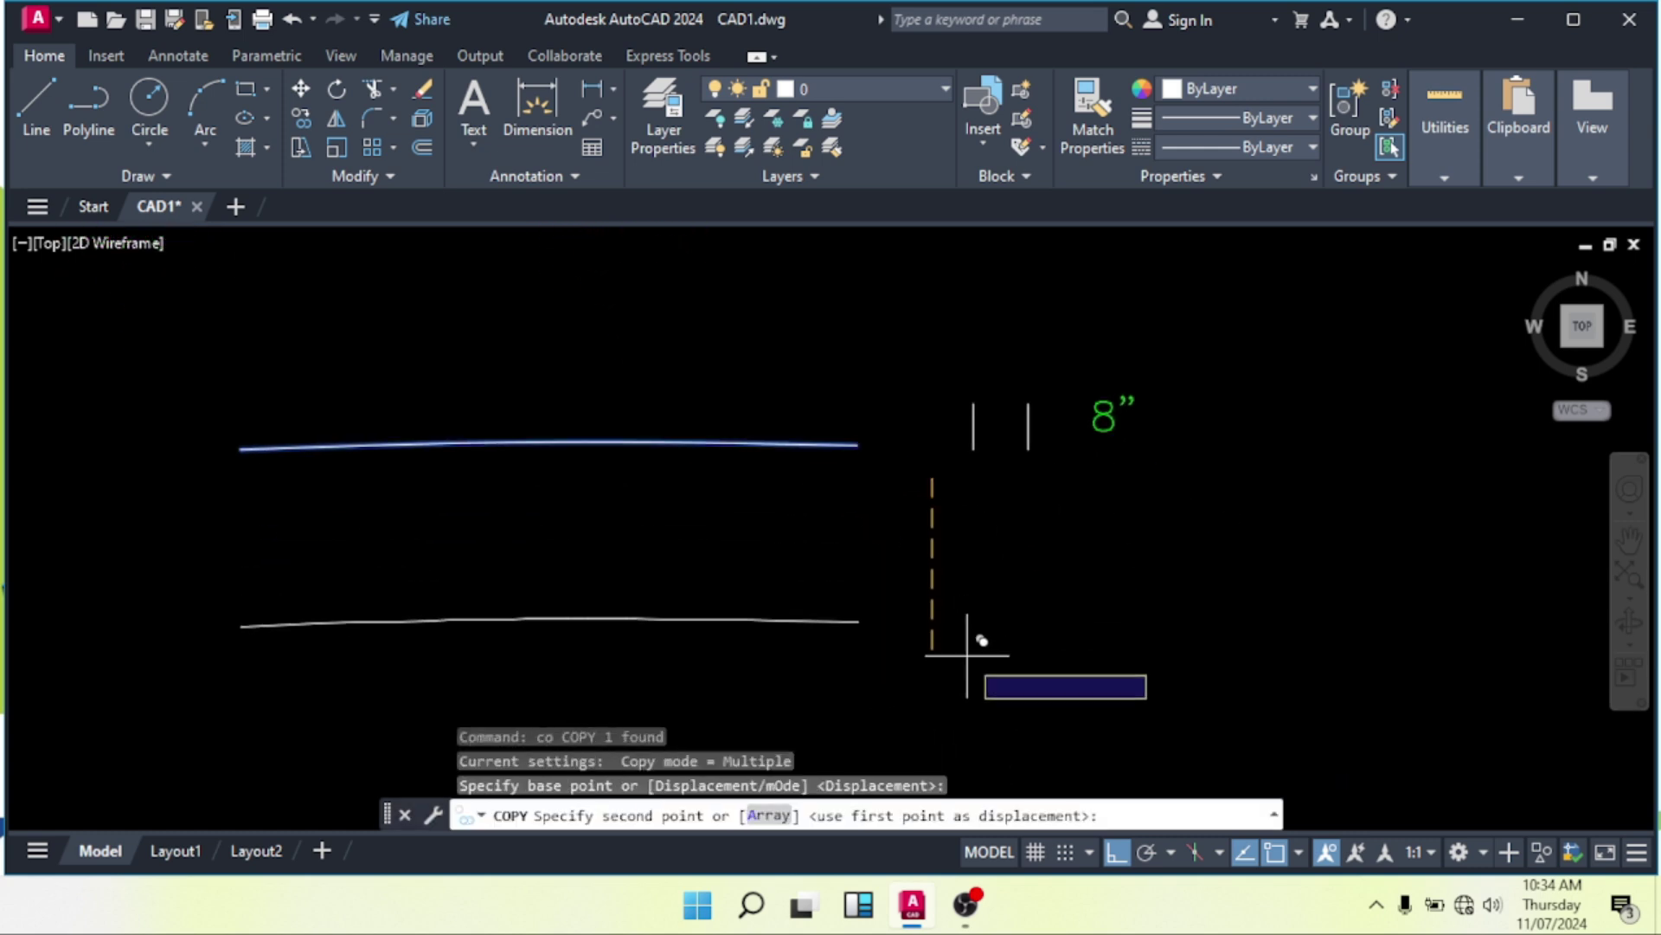
{"action": "left_click", "coordinate": [967, 656]}
{"action": "key", "text": "Escape"}
{"action": "key", "text": "Escape"}
Draw a narrow upright ellipse using the ends of the vertical line nearest the 8" label as its long axis.
{"action": "scroll", "coordinate": [991, 490], "scroll_direction": "up", "scroll_amount": 3}
{"action": "left_click", "coordinate": [993, 467]}
{"action": "key", "text": "Escape"}
{"action": "key", "text": "Escape"}
{"action": "scroll", "coordinate": [952, 492], "scroll_direction": "down", "scroll_amount": 2}
{"action": "middle_click_drag", "start_coordinate": [939, 506], "coordinate": [926, 483]}
{"action": "mouse_move", "coordinate": [822, 493]}
{"action": "middle_mouse_down"}
{"action": "mouse_move", "coordinate": [970, 456]}
{"action": "mouse_move", "coordinate": [923, 501]}
{"action": "mouse_move", "coordinate": [823, 538]}
{"action": "middle_mouse_up"}
{"action": "scroll", "coordinate": [1013, 481], "scroll_direction": "up", "scroll_amount": 2}
{"action": "middle_click_drag", "start_coordinate": [1008, 481], "coordinate": [975, 476]}
{"action": "key", "text": "Escape"}
{"action": "scroll", "coordinate": [938, 493], "scroll_direction": "up", "scroll_amount": 2}
{"action": "type", "text": "el"}
{"action": "key", "text": "Return"}
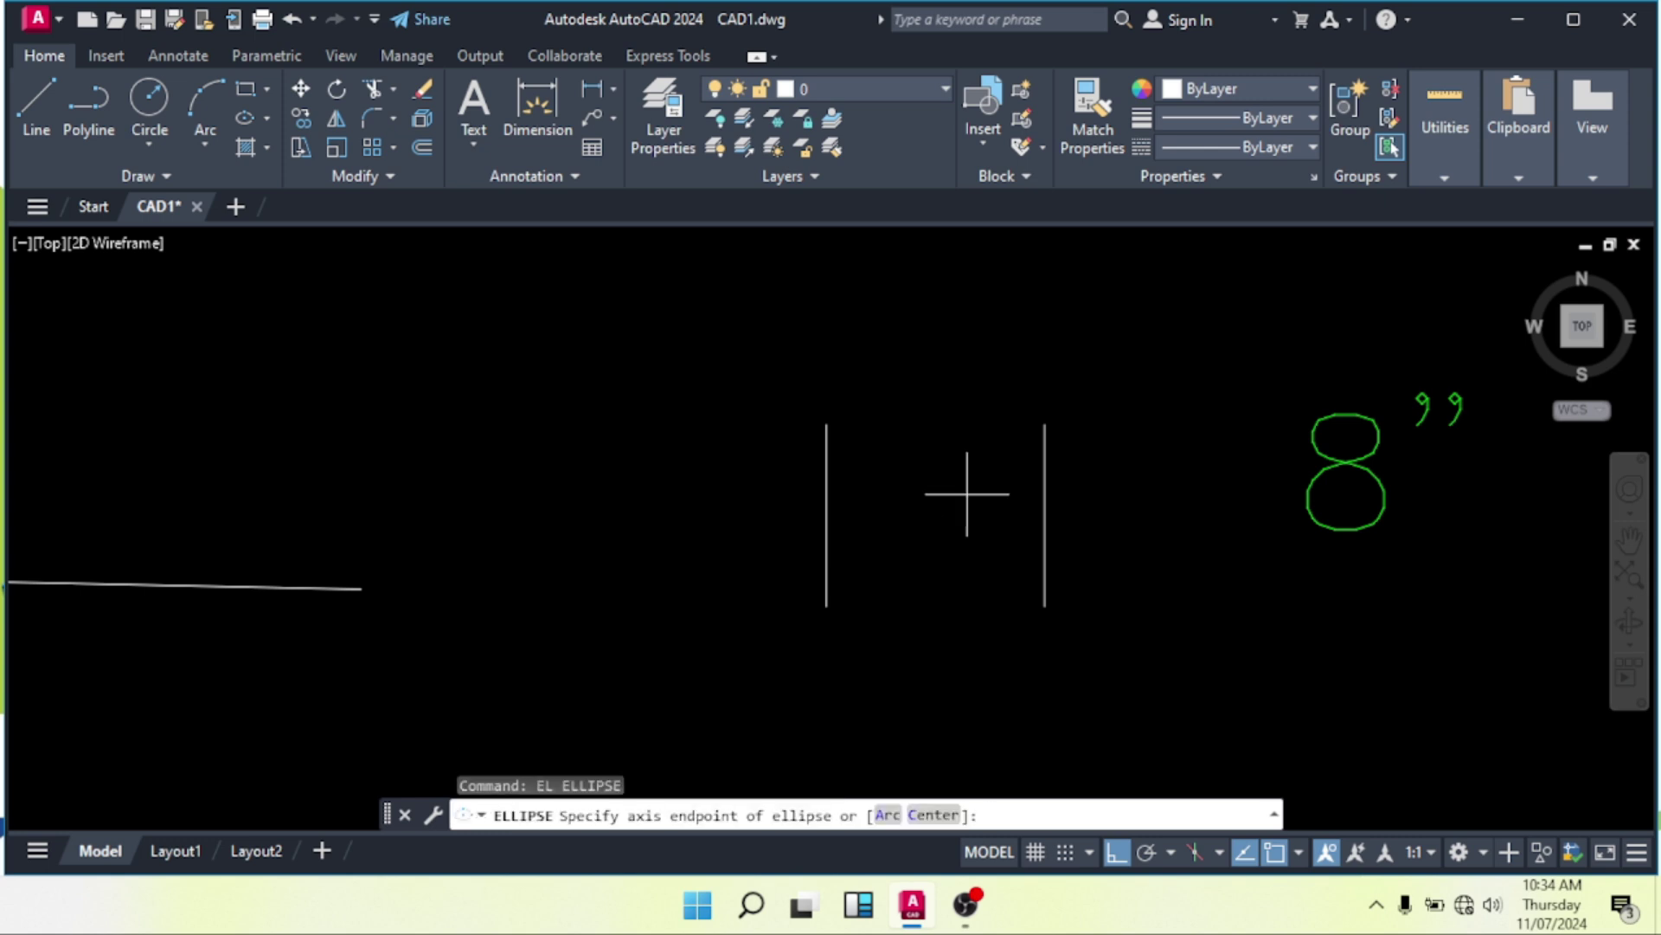
{"action": "left_click", "coordinate": [1045, 424]}
{"action": "left_click", "coordinate": [1046, 599]}
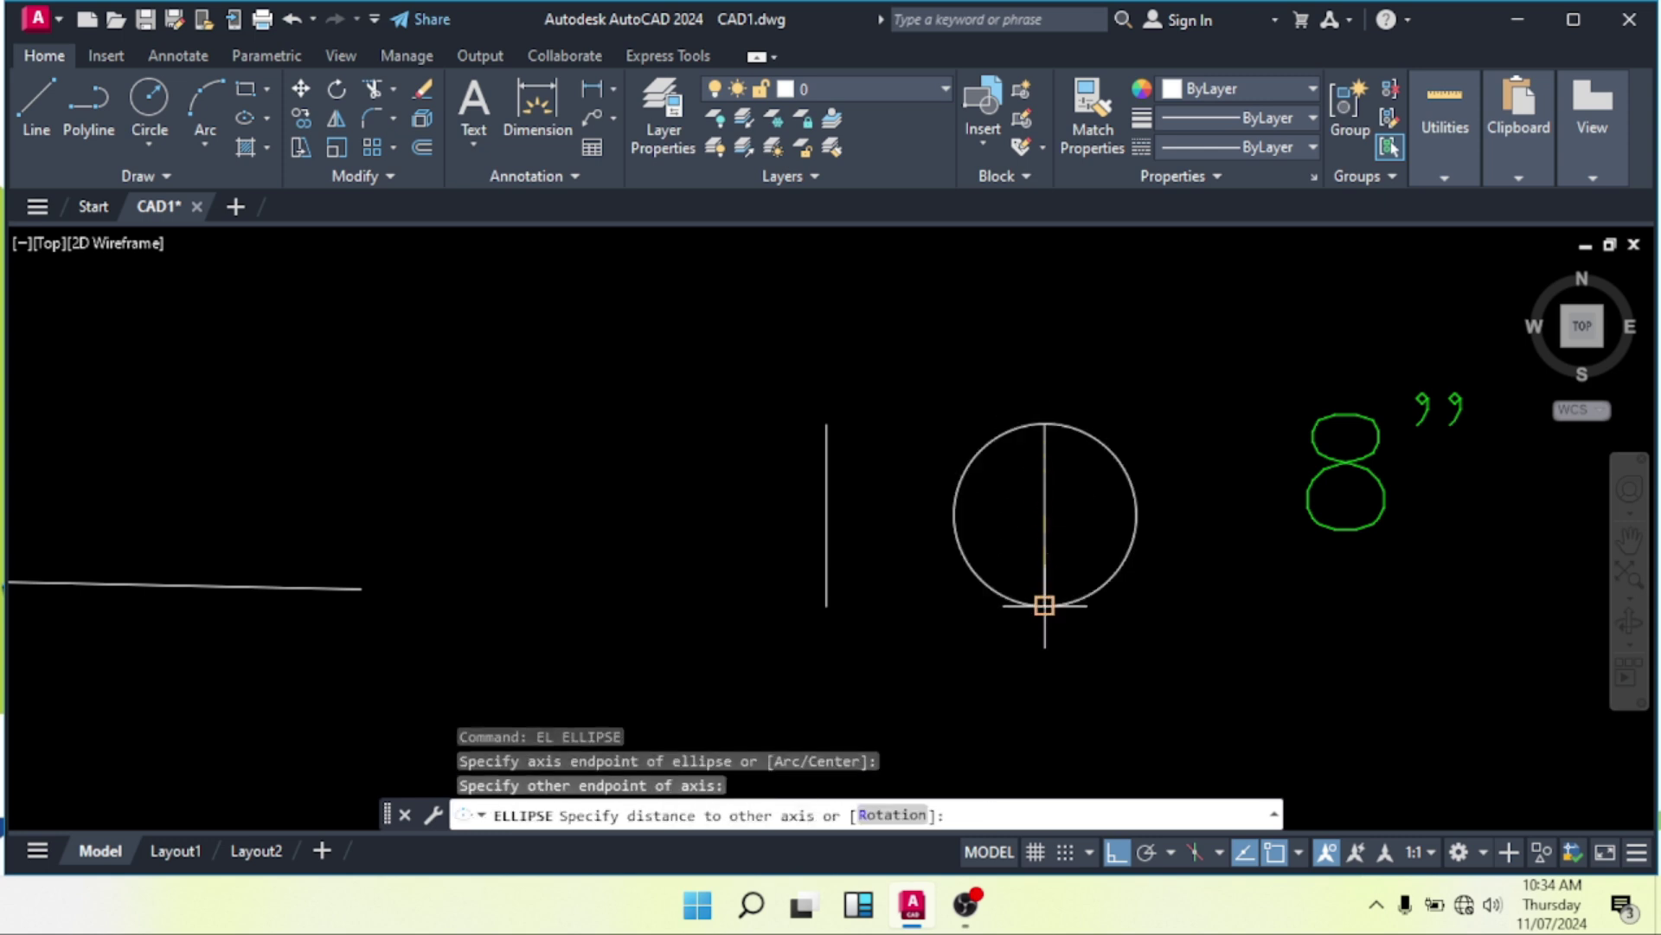
{"action": "key", "text": "Escape"}
{"action": "key", "text": "Escape"}
Erase the vertical line inside the ellipse.
{"action": "left_click", "coordinate": [1044, 545]}
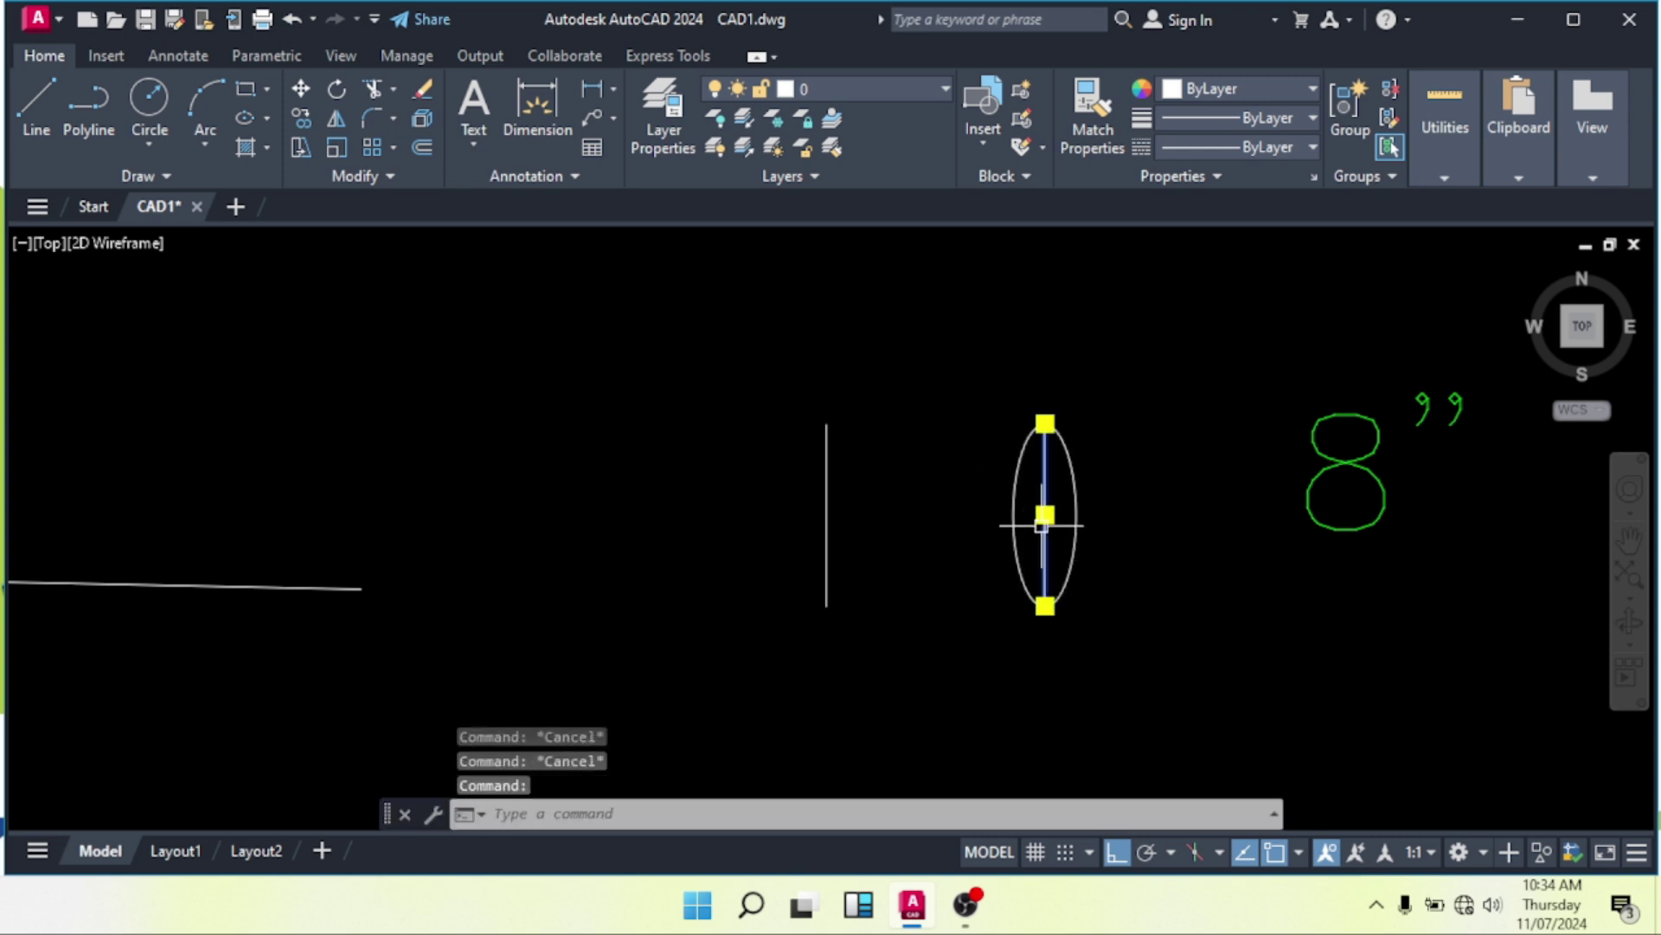
{"action": "type", "text": "e"}
{"action": "key", "text": "Return"}
Change the ellipse's color to yellow.
{"action": "scroll", "coordinate": [1047, 482], "scroll_direction": "down", "scroll_amount": 2}
{"action": "left_click", "coordinate": [1032, 519]}
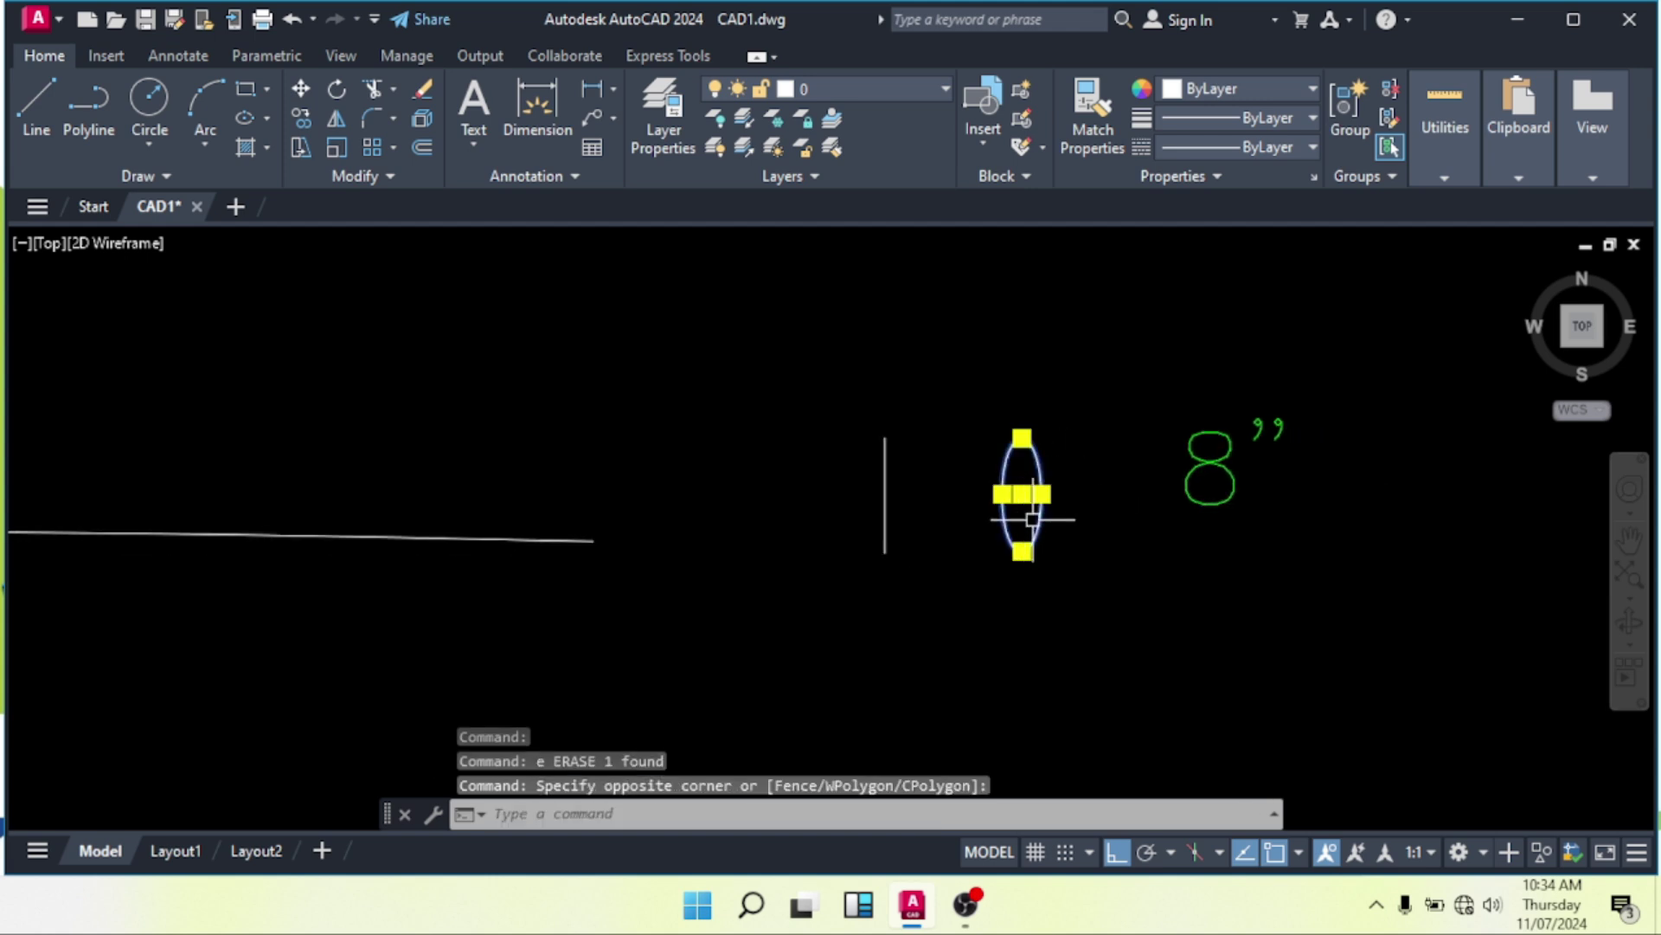
{"action": "left_click", "coordinate": [1203, 90]}
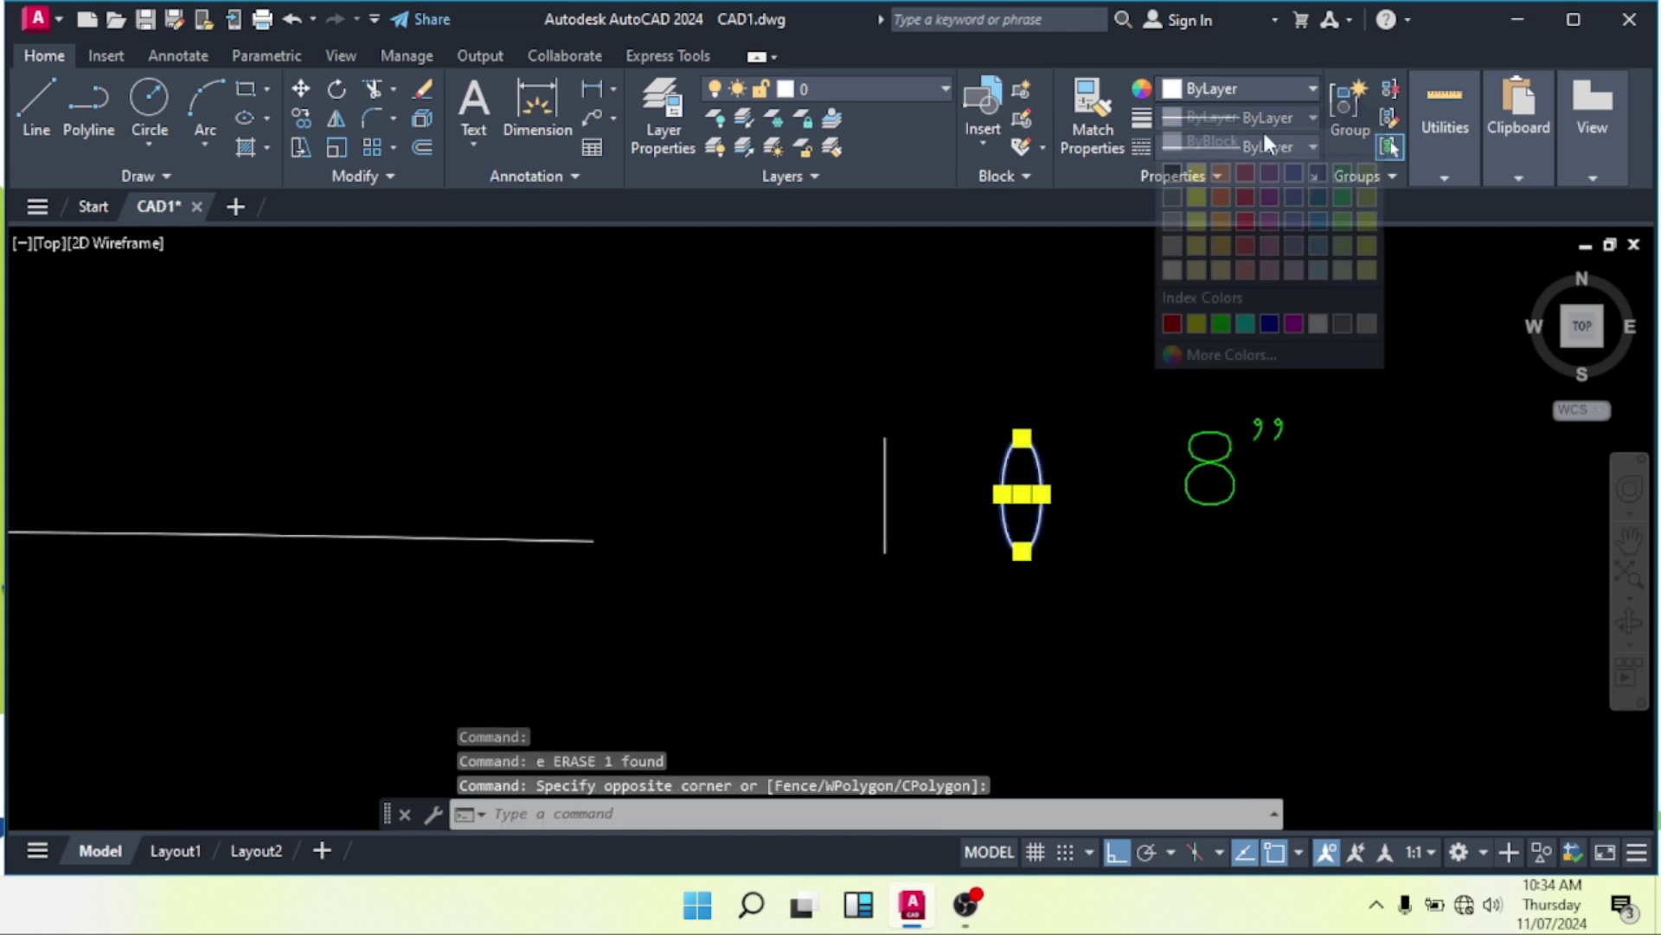
{"action": "left_click", "coordinate": [1197, 324]}
{"action": "key", "text": "Escape"}
{"action": "key", "text": "Escape"}
Match the yellow ellipse's properties onto the remaining vertical line and both splines.
{"action": "middle_click_drag", "start_coordinate": [973, 550], "coordinate": [1047, 543]}
{"action": "type", "text": "ma"}
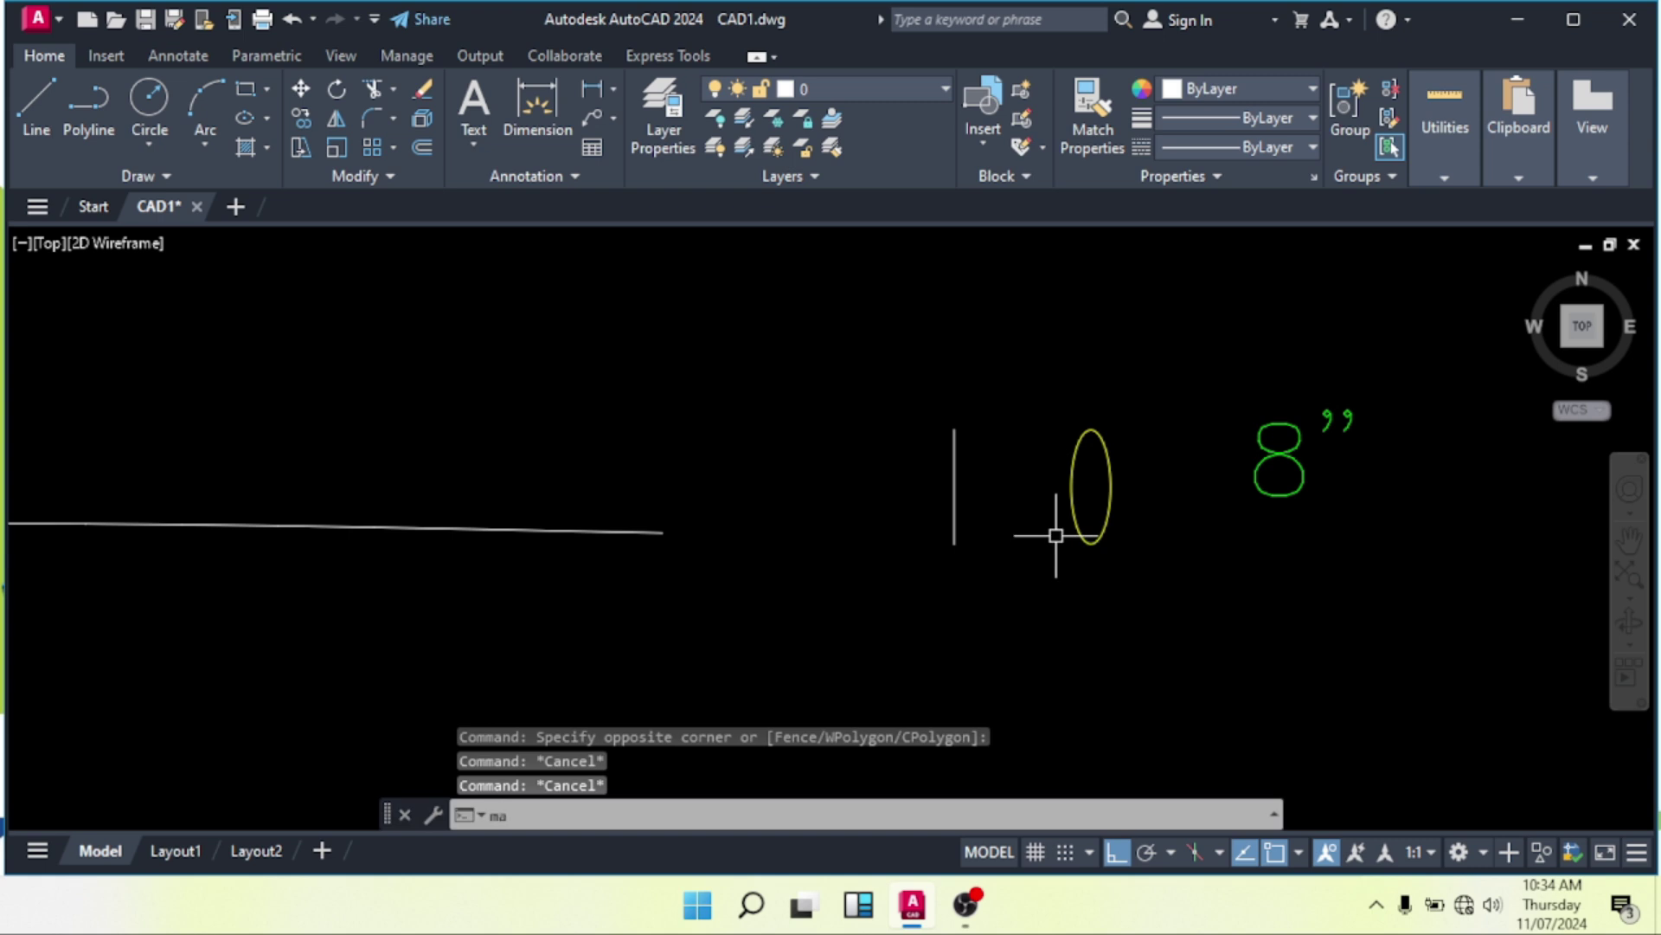
{"action": "key", "text": "Return"}
{"action": "left_click", "coordinate": [1075, 508]}
{"action": "scroll", "coordinate": [961, 372], "scroll_direction": "down", "scroll_amount": 2}
{"action": "left_click", "coordinate": [975, 387]}
{"action": "scroll", "coordinate": [917, 380], "scroll_direction": "down", "scroll_amount": 4}
{"action": "left_click", "coordinate": [768, 579]}
{"action": "key", "text": "Escape"}
{"action": "key", "text": "Escape"}
{"action": "scroll", "coordinate": [914, 421], "scroll_direction": "up", "scroll_amount": 4}
{"action": "scroll", "coordinate": [912, 422], "scroll_direction": "up", "scroll_amount": 4}
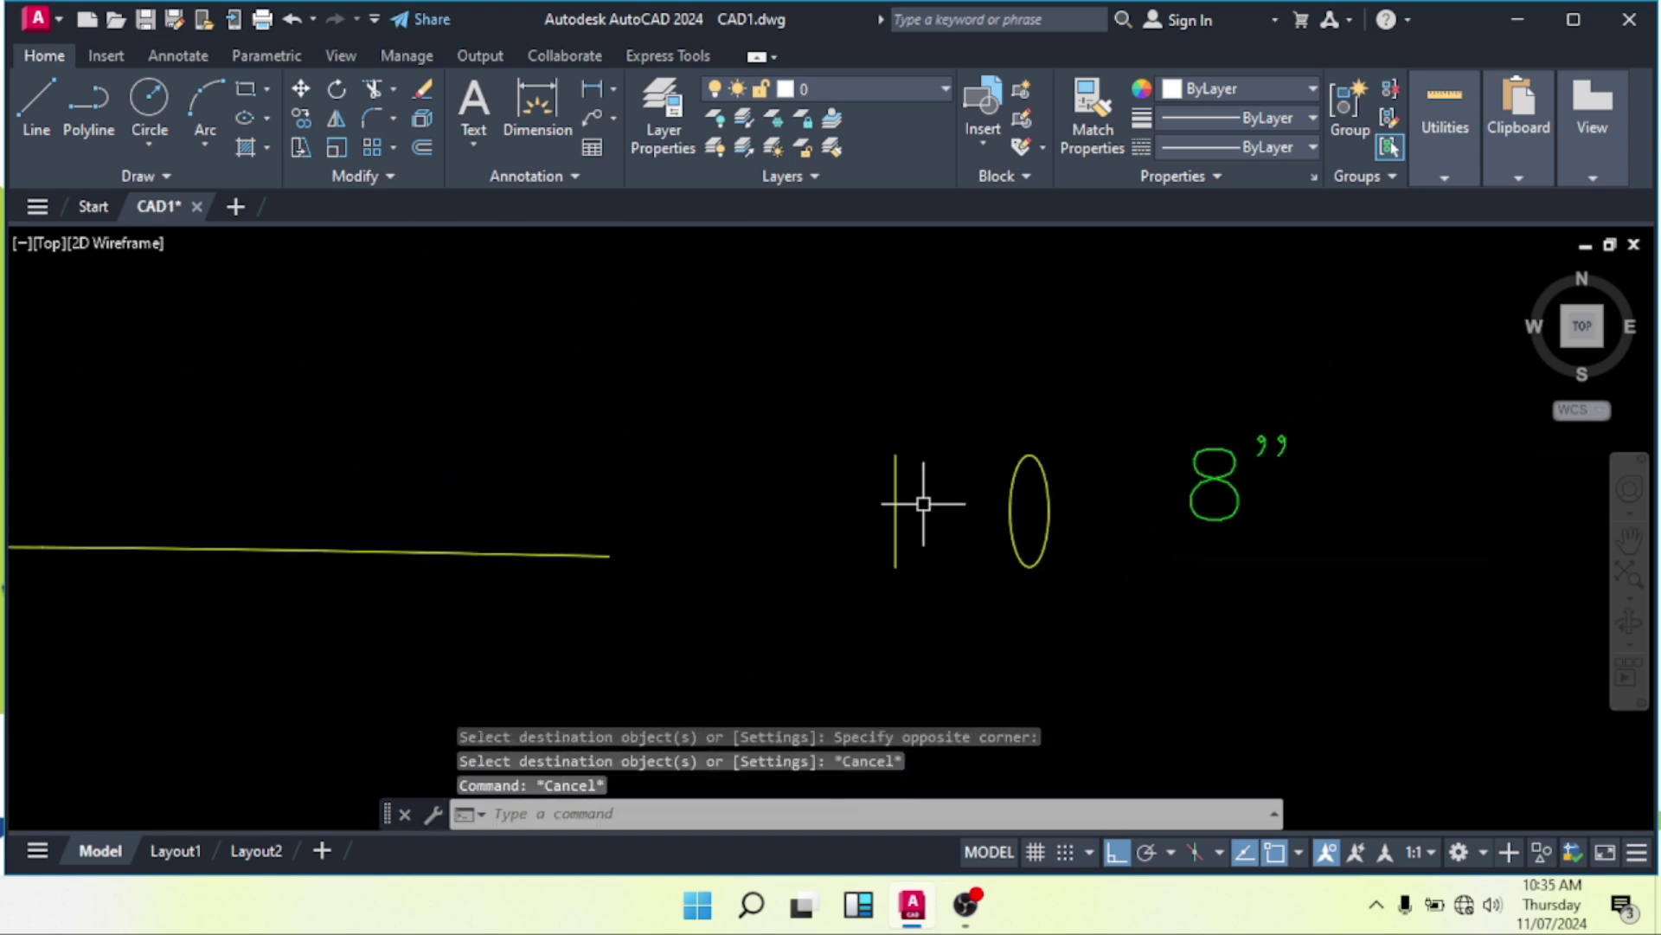
Copy the yellow vertical line a short distance to its right, using Copy.
{"action": "key", "text": "Escape"}
{"action": "left_click", "coordinate": [896, 463]}
{"action": "left_click", "coordinate": [837, 499]}
{"action": "scroll", "coordinate": [896, 501], "scroll_direction": "up", "scroll_amount": 4}
{"action": "scroll", "coordinate": [897, 511], "scroll_direction": "down", "scroll_amount": 2}
{"action": "key", "text": "Escape"}
{"action": "left_click", "coordinate": [906, 479]}
{"action": "left_click", "coordinate": [827, 513]}
{"action": "middle_click_drag", "start_coordinate": [900, 511], "coordinate": [901, 545]}
{"action": "type", "text": "co"}
{"action": "key", "text": "Return"}
{"action": "scroll", "coordinate": [890, 501], "scroll_direction": "up", "scroll_amount": 2}
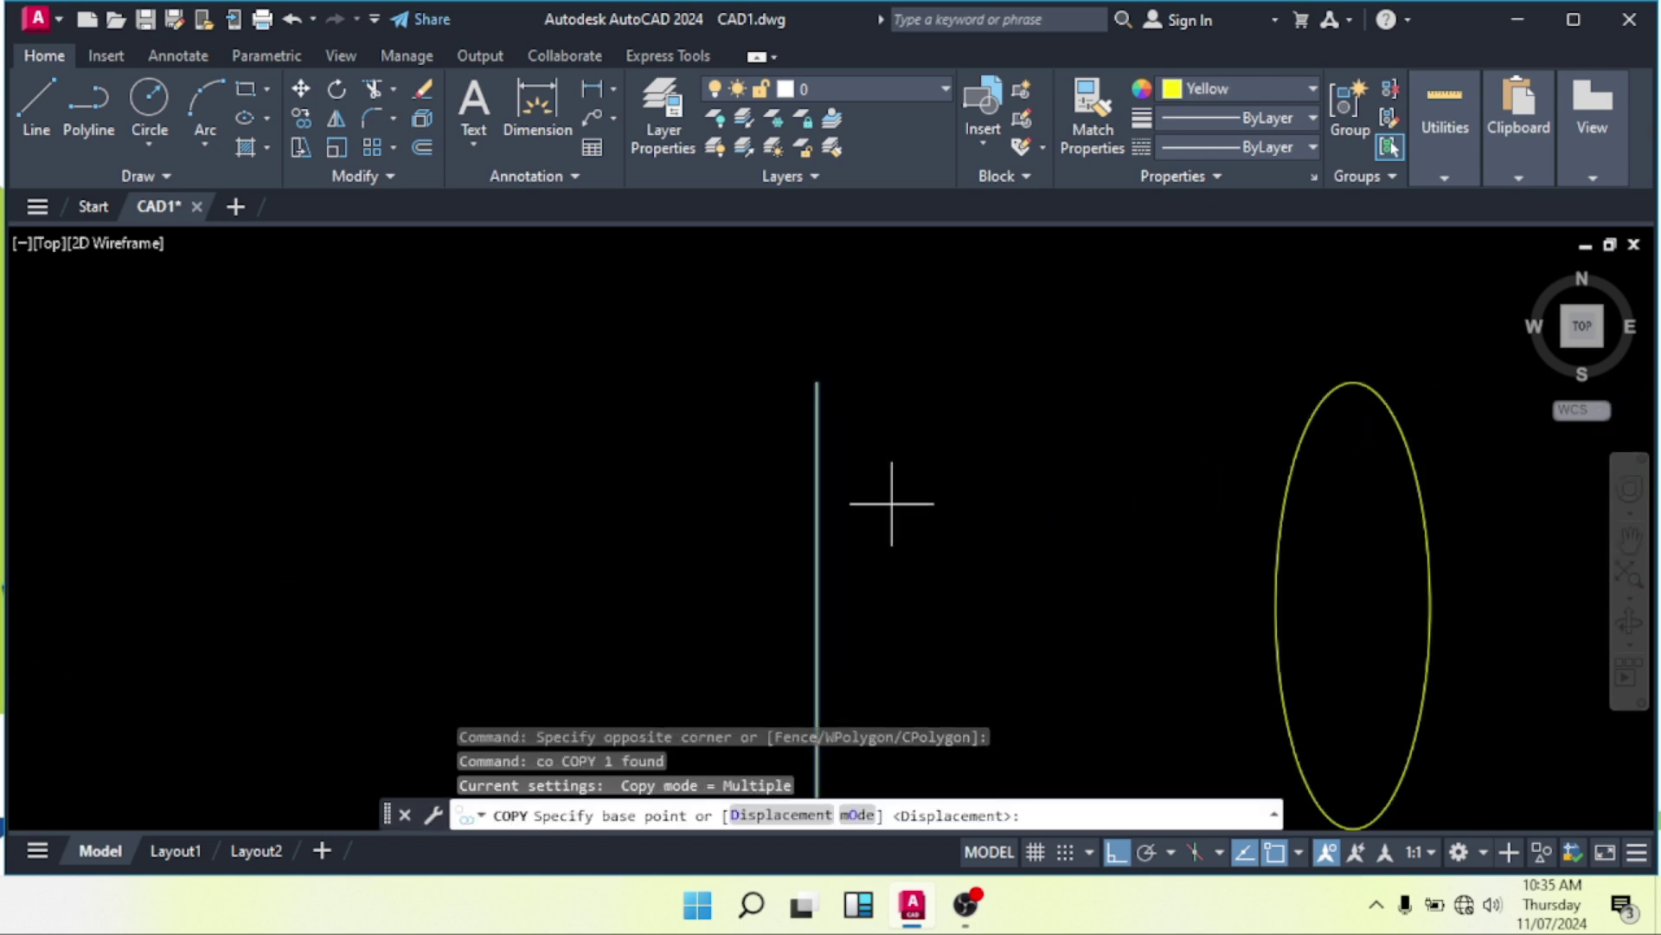
{"action": "left_click", "coordinate": [874, 491]}
{"action": "left_click", "coordinate": [921, 498]}
{"action": "key", "text": "Escape"}
Mirror the copied vertical line about the original one, keeping the source line.
{"action": "left_click", "coordinate": [897, 464]}
{"action": "left_click", "coordinate": [854, 508]}
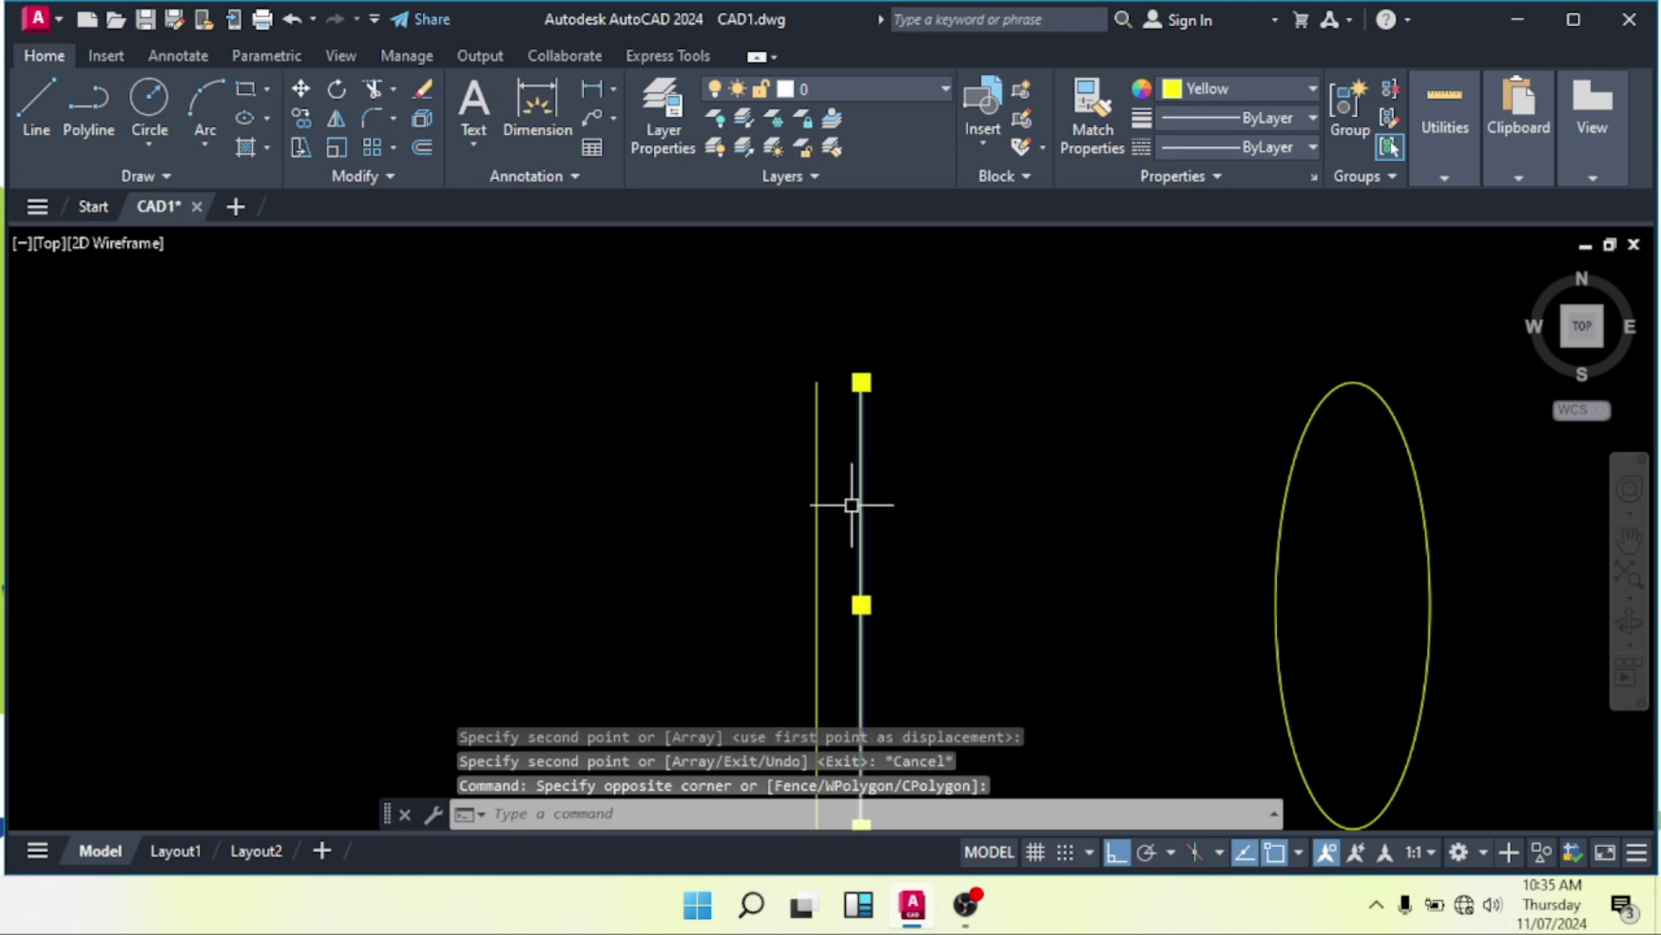
{"action": "middle_click_drag", "start_coordinate": [853, 508], "coordinate": [883, 556]}
{"action": "type", "text": "mi"}
{"action": "key", "text": "Return"}
{"action": "left_click", "coordinate": [858, 436]}
{"action": "left_click", "coordinate": [849, 360]}
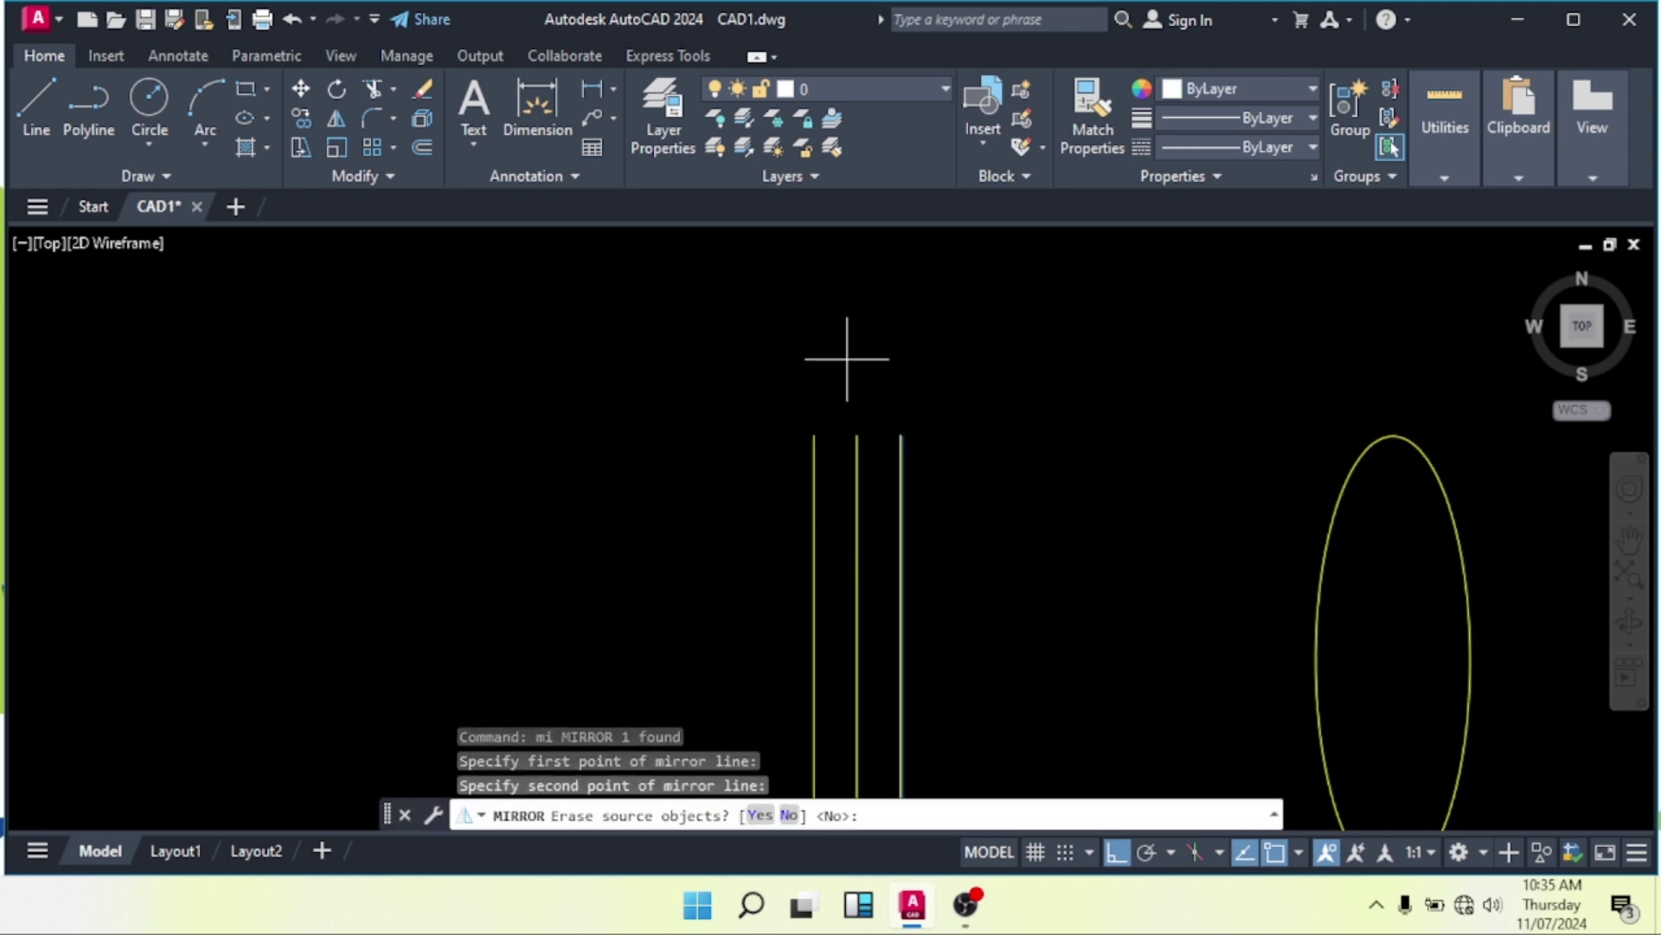
{"action": "key", "text": "Return"}
Erase the middle one of the three vertical lines.
{"action": "left_click", "coordinate": [870, 498]}
{"action": "left_click", "coordinate": [846, 521]}
{"action": "type", "text": "e"}
{"action": "key", "text": "Return"}
{"action": "scroll", "coordinate": [858, 502], "scroll_direction": "down", "scroll_amount": 4}
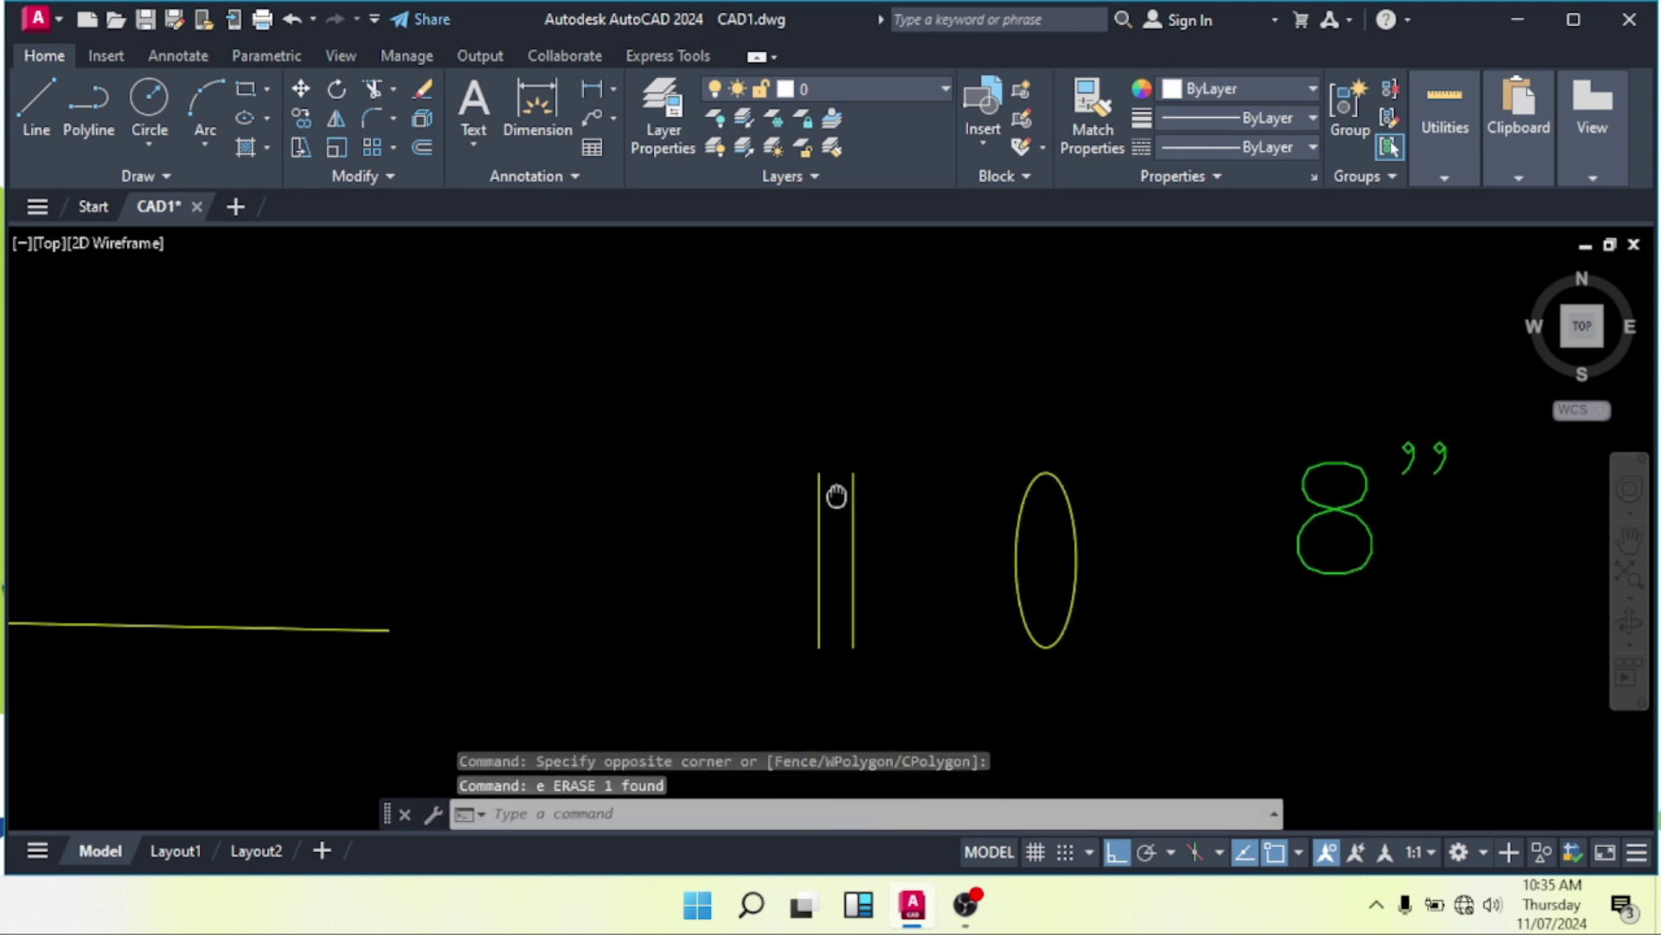
Draw a horizontal line joining the upper ends of the two vertical lines.
{"action": "key", "text": "Escape"}
{"action": "scroll", "coordinate": [854, 493], "scroll_direction": "up", "scroll_amount": 5}
{"action": "type", "text": "l"}
{"action": "key", "text": "Return"}
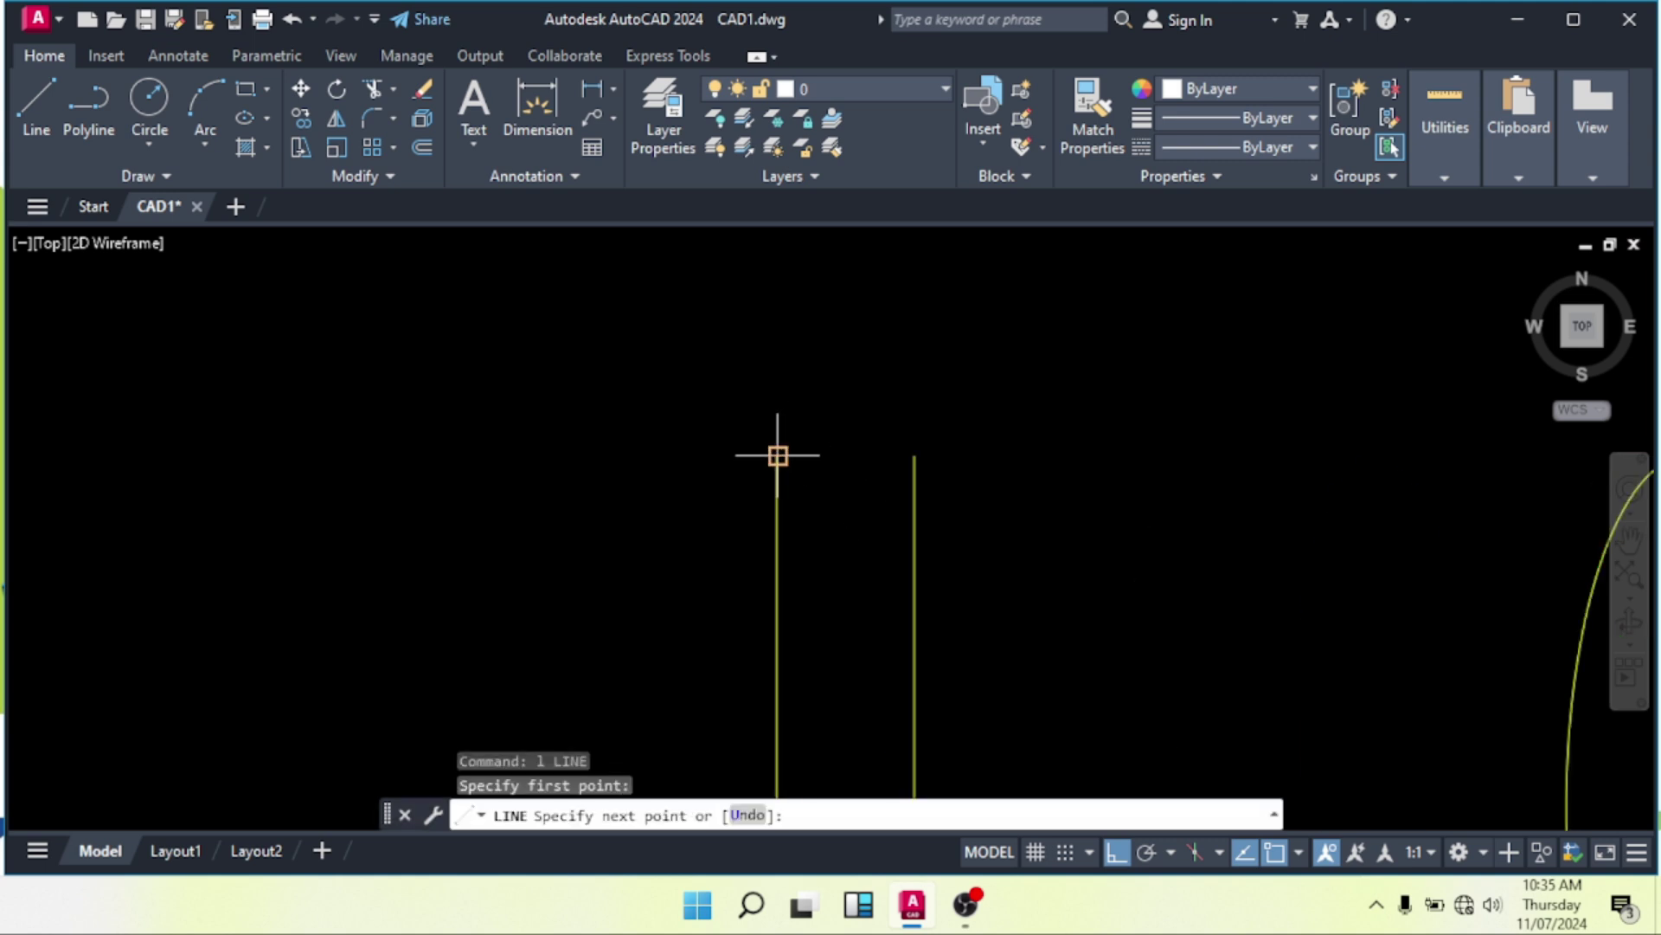
{"action": "left_click", "coordinate": [914, 456]}
{"action": "key", "text": "Return"}
Draw a short vertical line upward from the midpoint of the horizontal top line.
{"action": "key", "text": "Return"}
{"action": "left_click", "coordinate": [846, 454]}
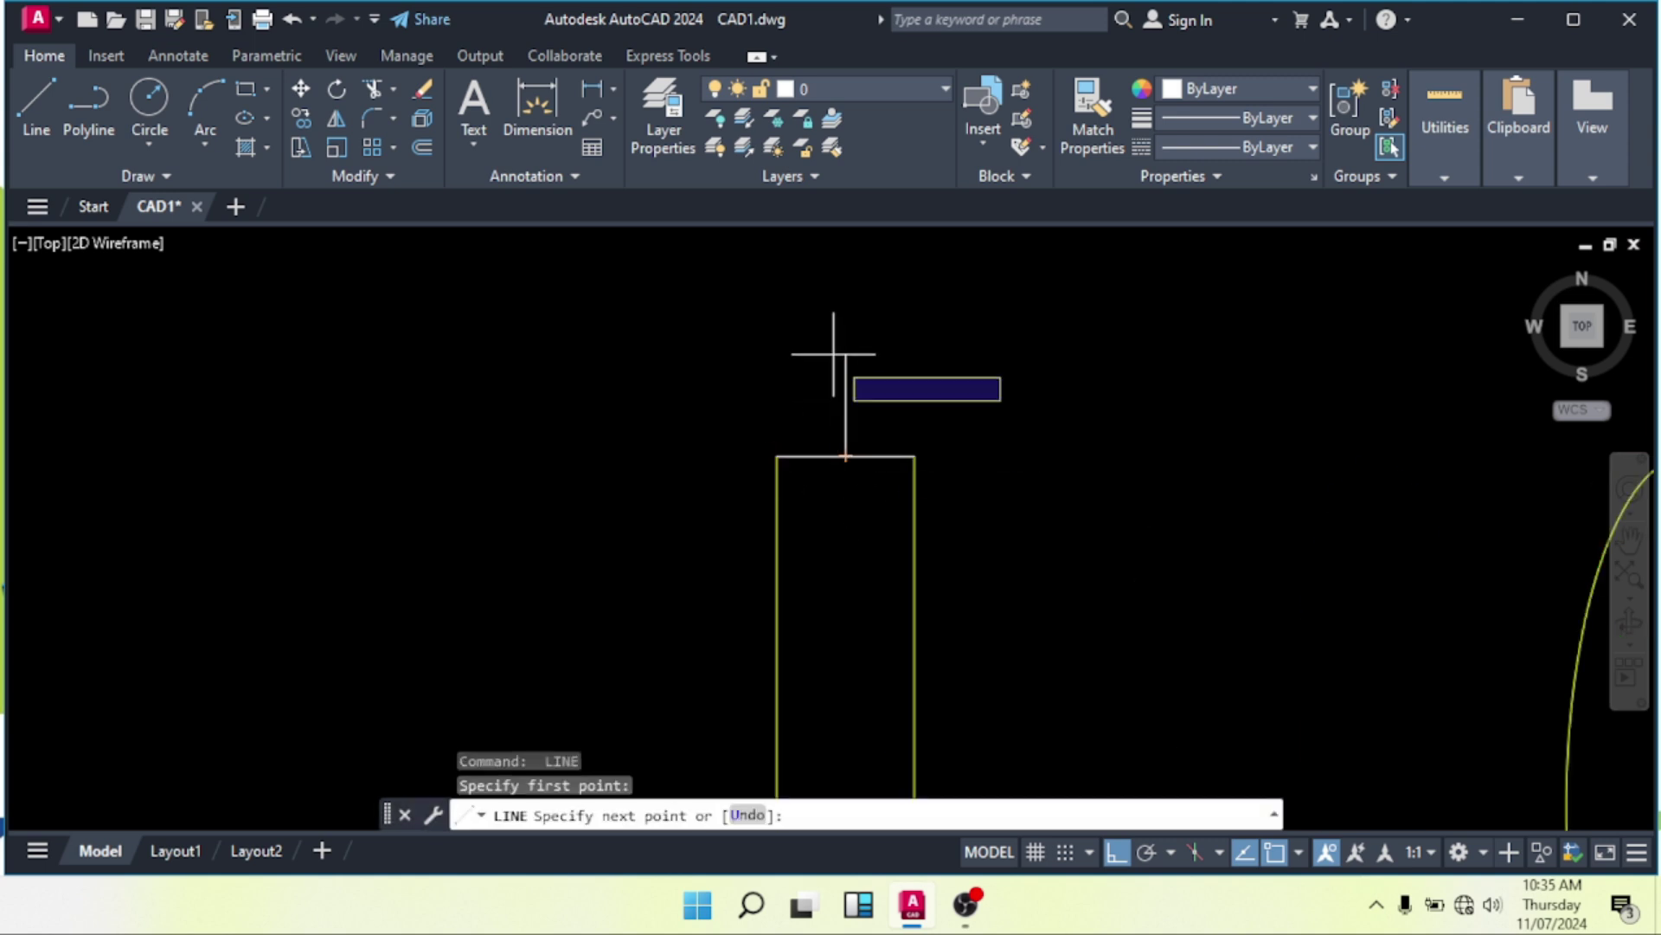
{"action": "left_click", "coordinate": [833, 352]}
{"action": "key", "text": "Escape"}
{"action": "key", "text": "Escape"}
Draw two sloping lines from the upper corners to the short vertical line's tip, forming a peak.
{"action": "type", "text": "l"}
{"action": "key", "text": "Return"}
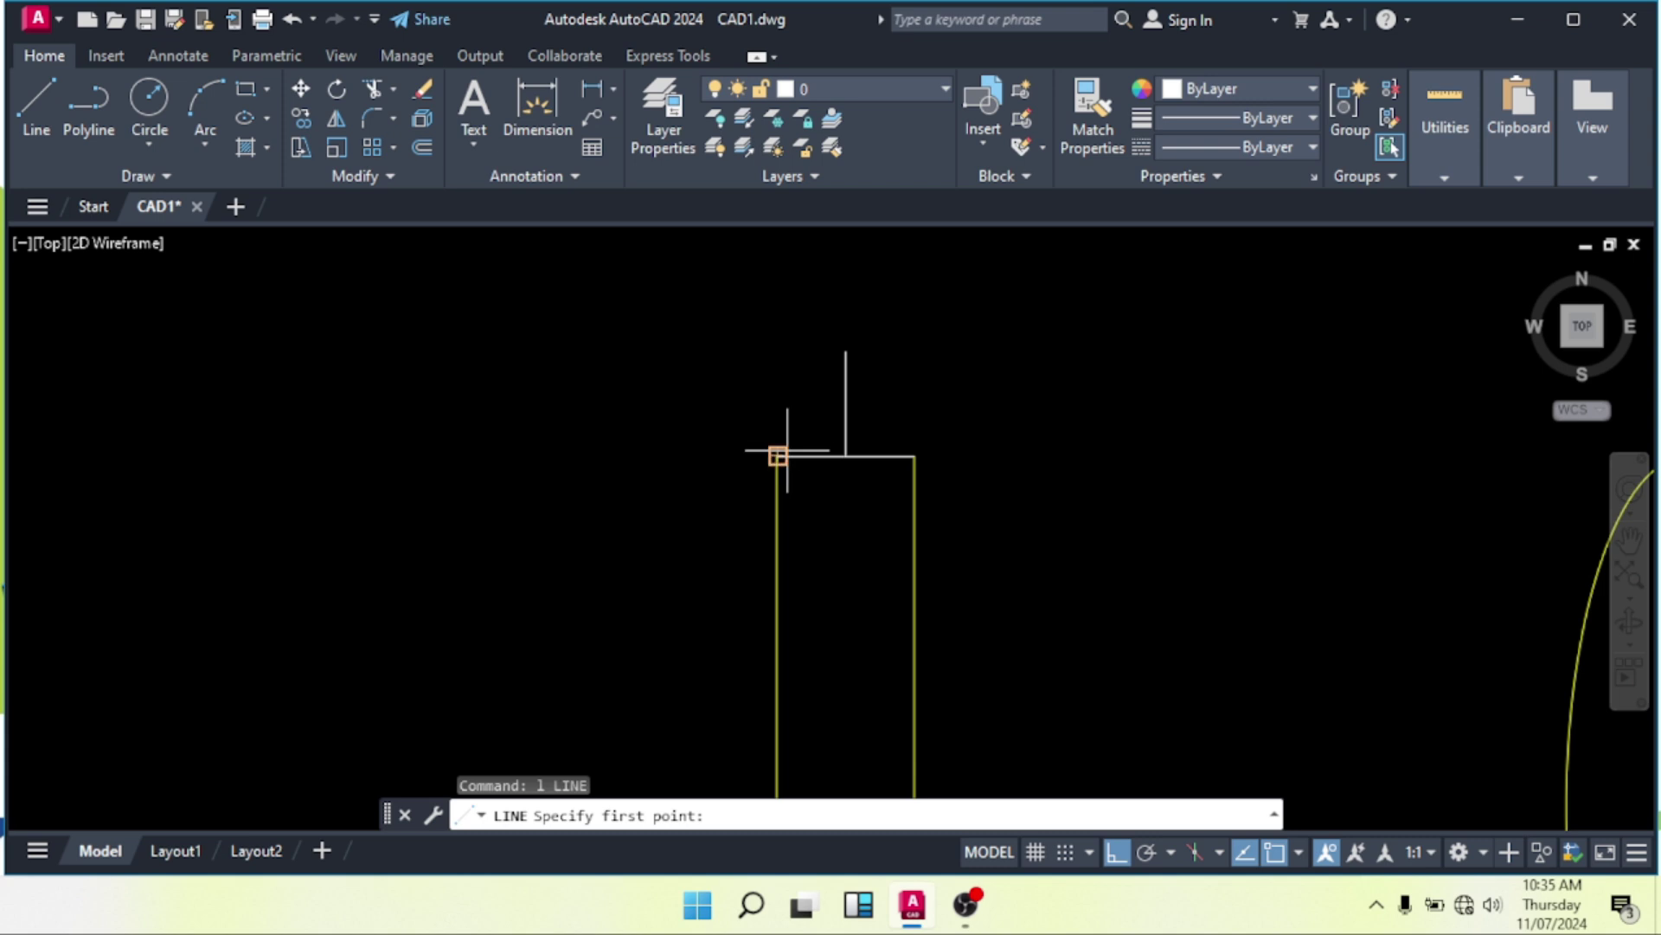
{"action": "left_click", "coordinate": [788, 450]}
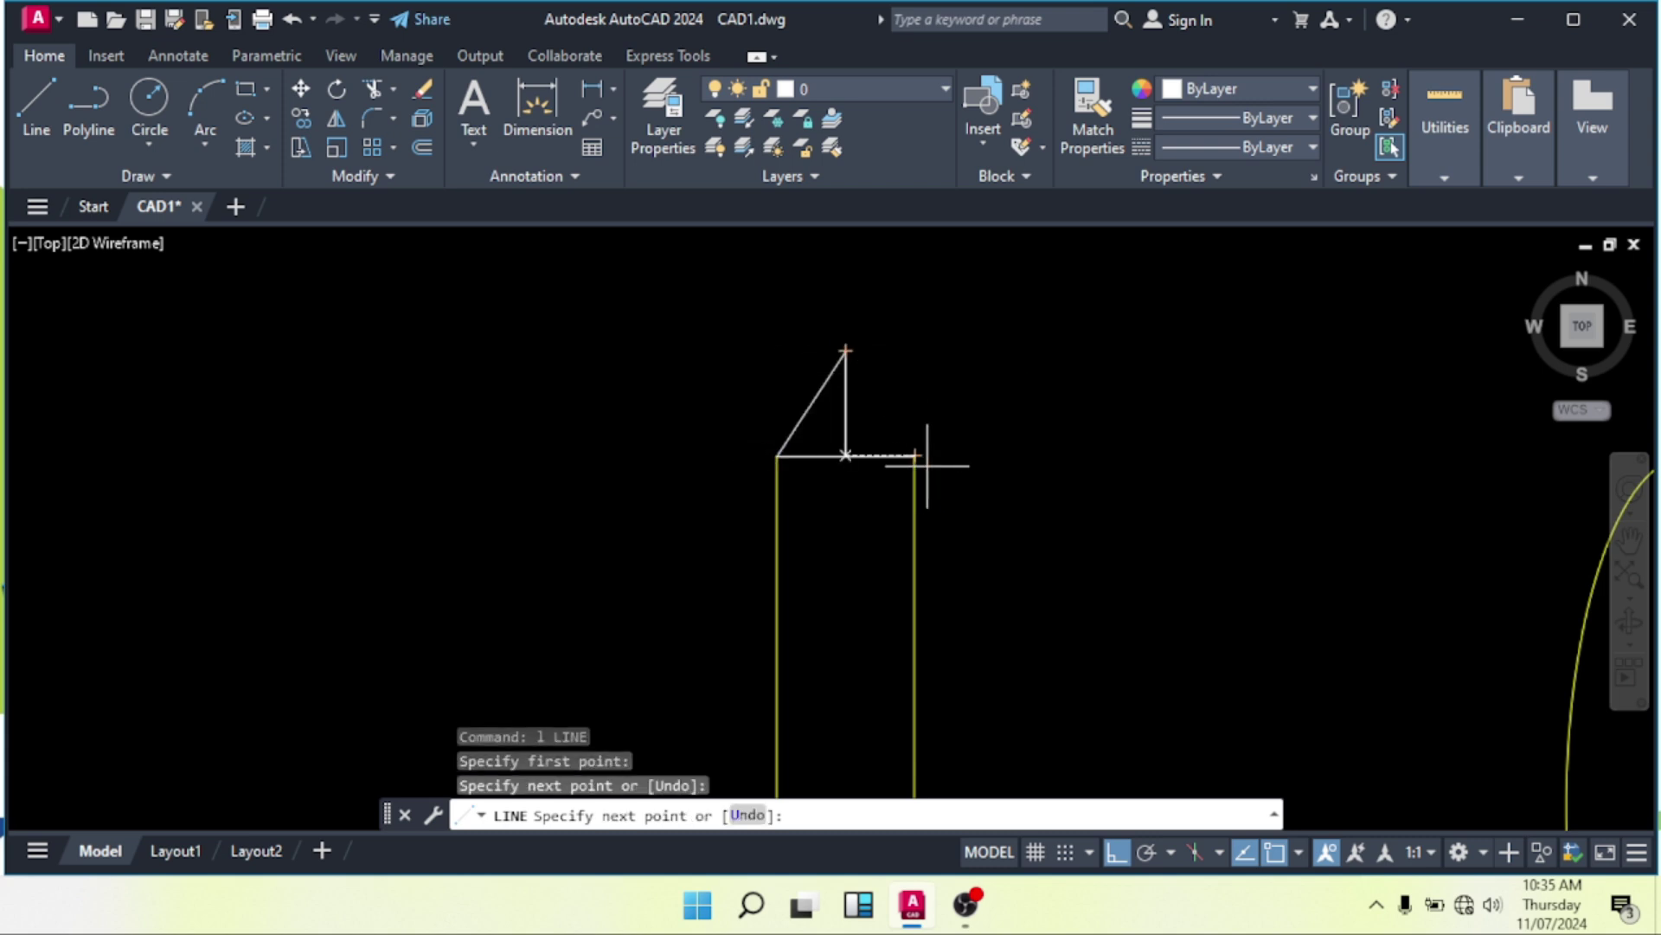
{"action": "key", "text": "Escape"}
{"action": "key", "text": "Escape"}
{"action": "key", "text": "Escape"}
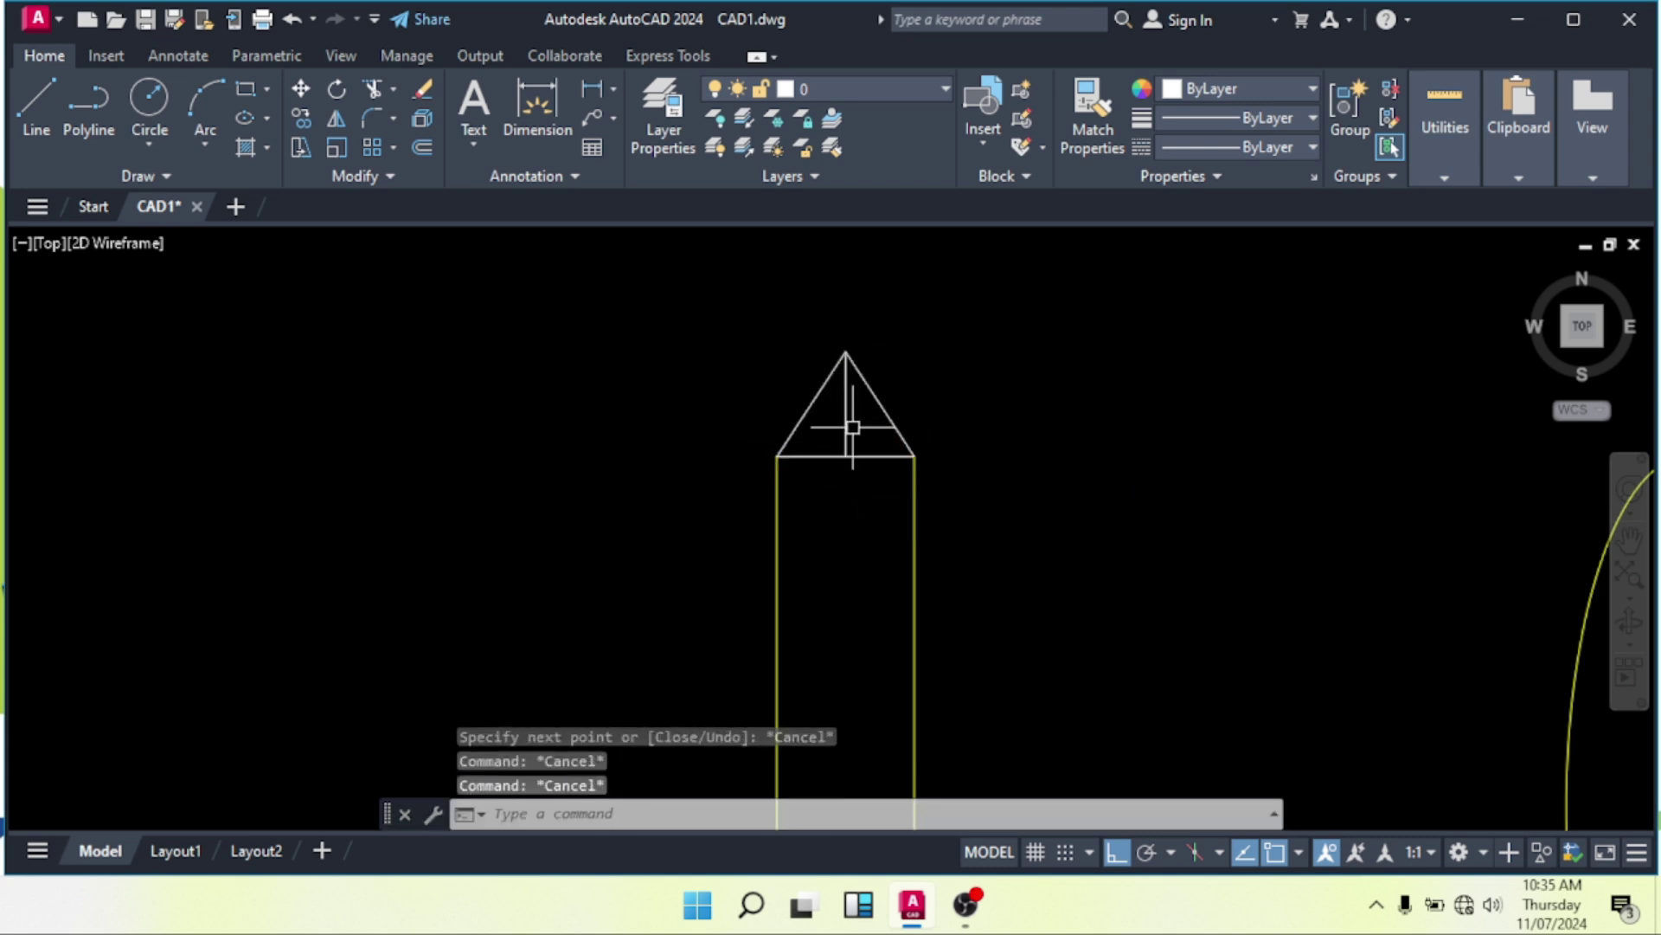
Erase the short vertical and the horizontal construction lines under the peak.
{"action": "left_click", "coordinate": [854, 428]}
{"action": "left_click", "coordinate": [838, 419]}
{"action": "type", "text": "e"}
{"action": "key", "text": "Return"}
{"action": "left_click", "coordinate": [859, 476]}
{"action": "left_click", "coordinate": [838, 441]}
{"action": "type", "text": "e"}
{"action": "key", "text": "Return"}
Match the yellow vertical line's properties onto the two sloping peak lines.
{"action": "scroll", "coordinate": [836, 439], "scroll_direction": "down", "scroll_amount": 3}
{"action": "middle_click_drag", "start_coordinate": [837, 464], "coordinate": [838, 477]}
{"action": "type", "text": "ma"}
{"action": "key", "text": "Return"}
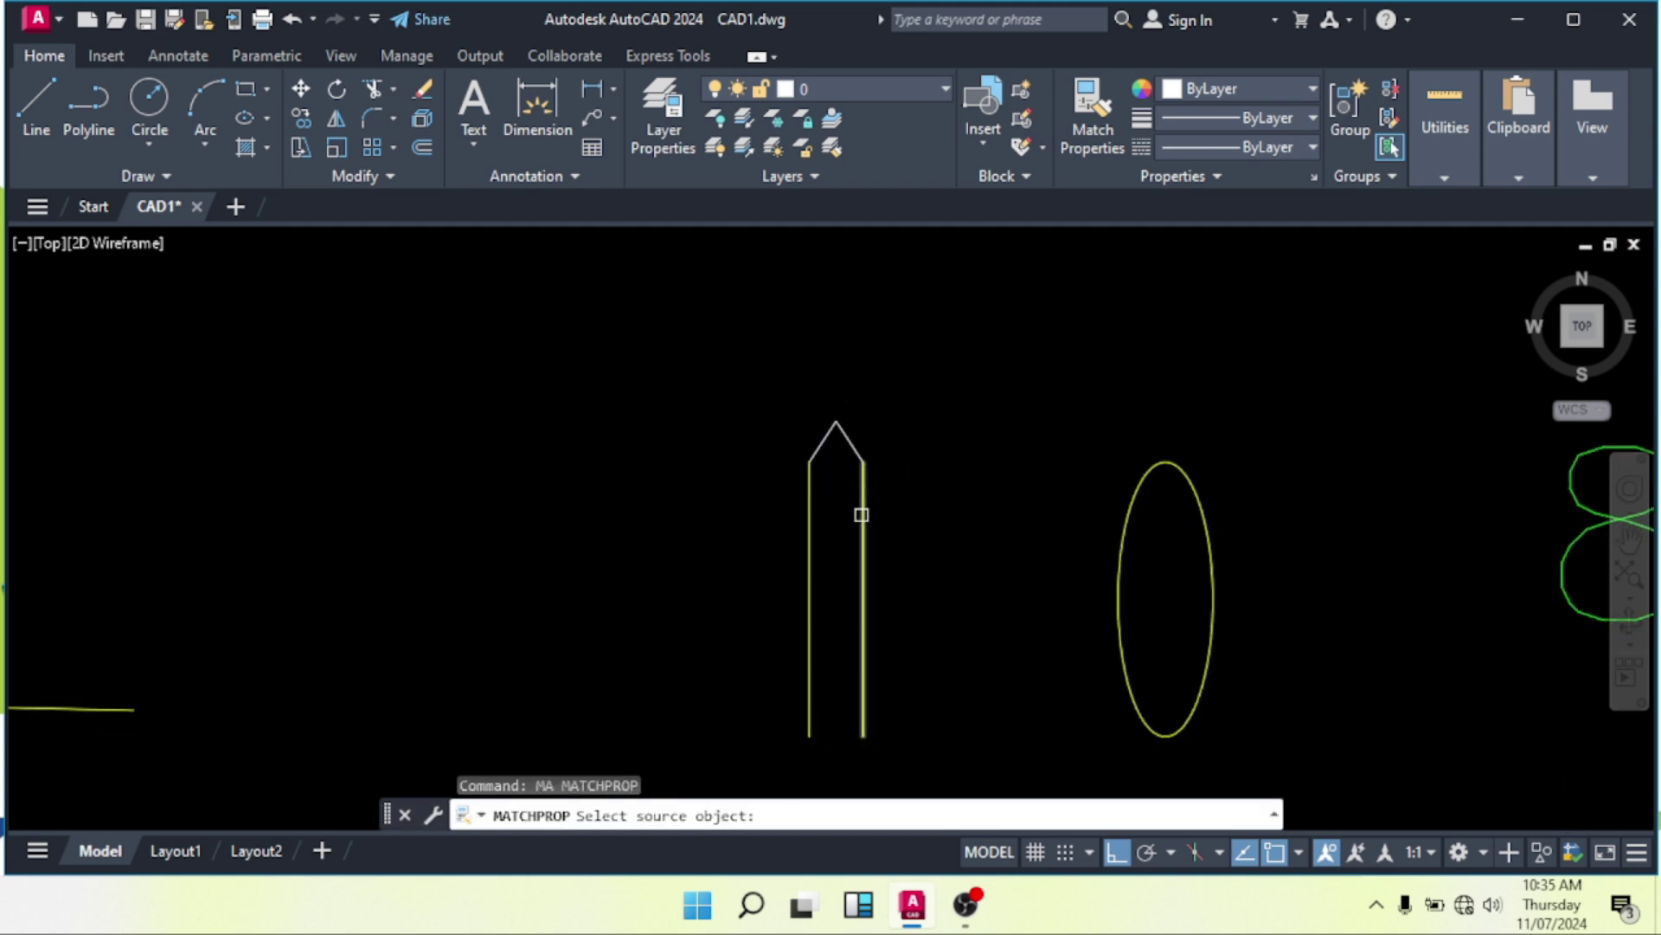
{"action": "left_click", "coordinate": [861, 515]}
{"action": "left_click", "coordinate": [897, 397]}
{"action": "key", "text": "Escape"}
{"action": "scroll", "coordinate": [887, 479], "scroll_direction": "down", "scroll_amount": 2}
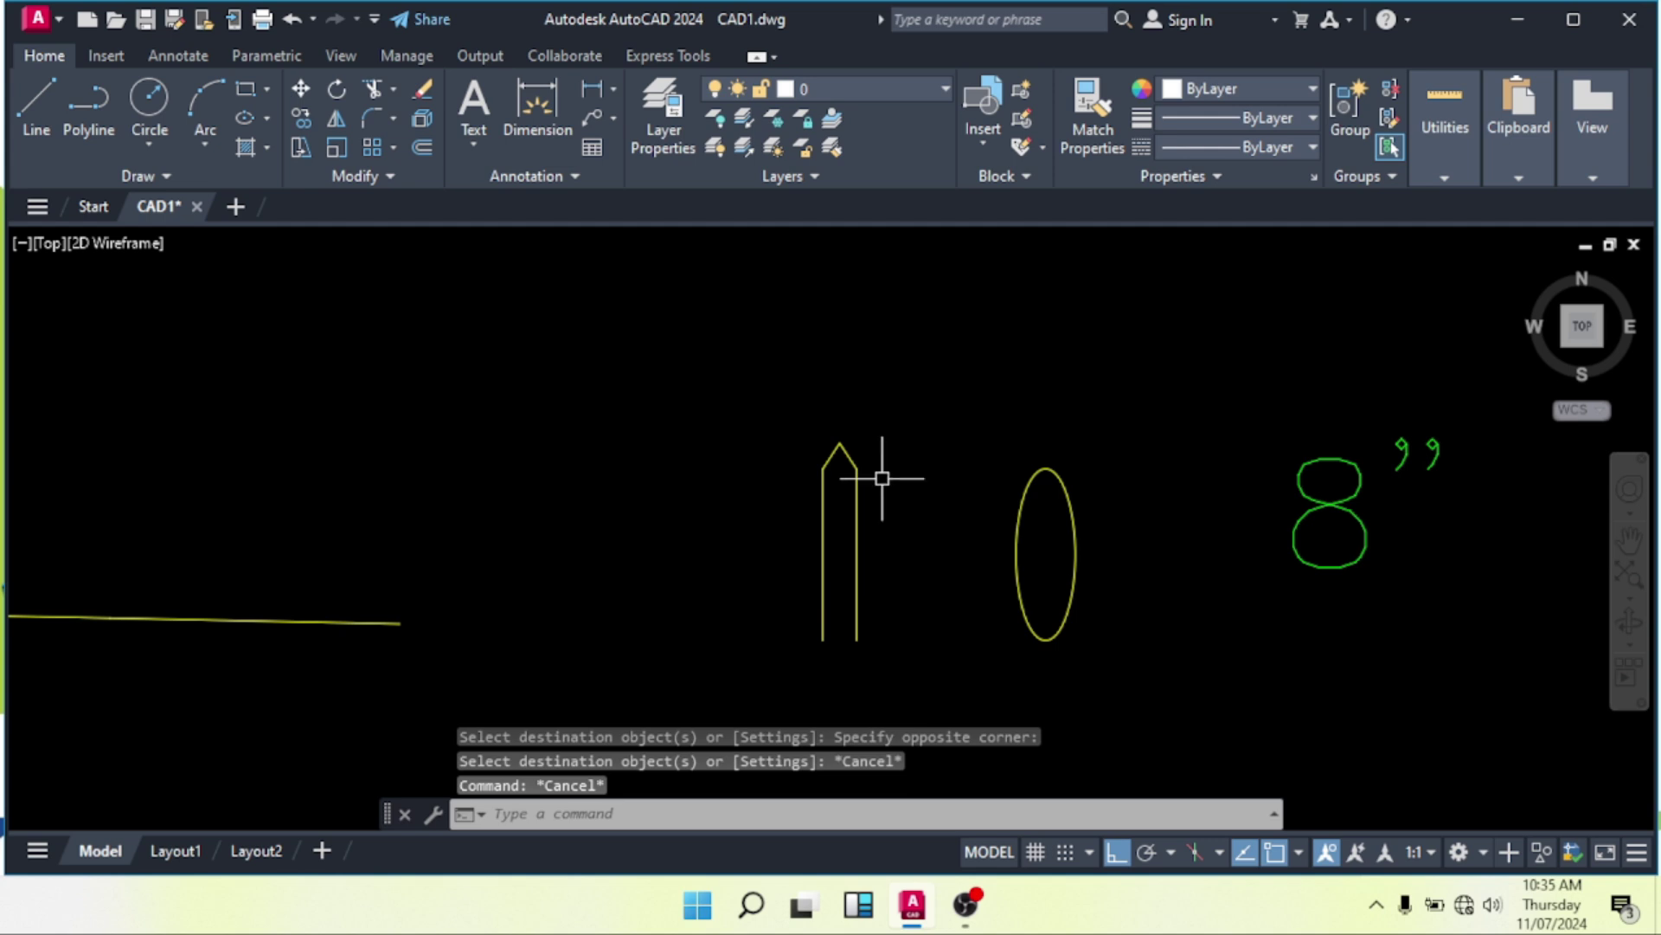
Mirror the two peak lines about the horizontal axis through the vertical lines' midpoint to close the lower end.
{"action": "scroll", "coordinate": [872, 424], "scroll_direction": "up", "scroll_amount": 3}
{"action": "left_click", "coordinate": [872, 424]}
{"action": "left_click", "coordinate": [724, 485]}
{"action": "type", "text": "mi"}
{"action": "key", "text": "Return"}
{"action": "scroll", "coordinate": [906, 496], "scroll_direction": "down", "scroll_amount": 2}
{"action": "middle_click_drag", "start_coordinate": [906, 496], "coordinate": [895, 482]}
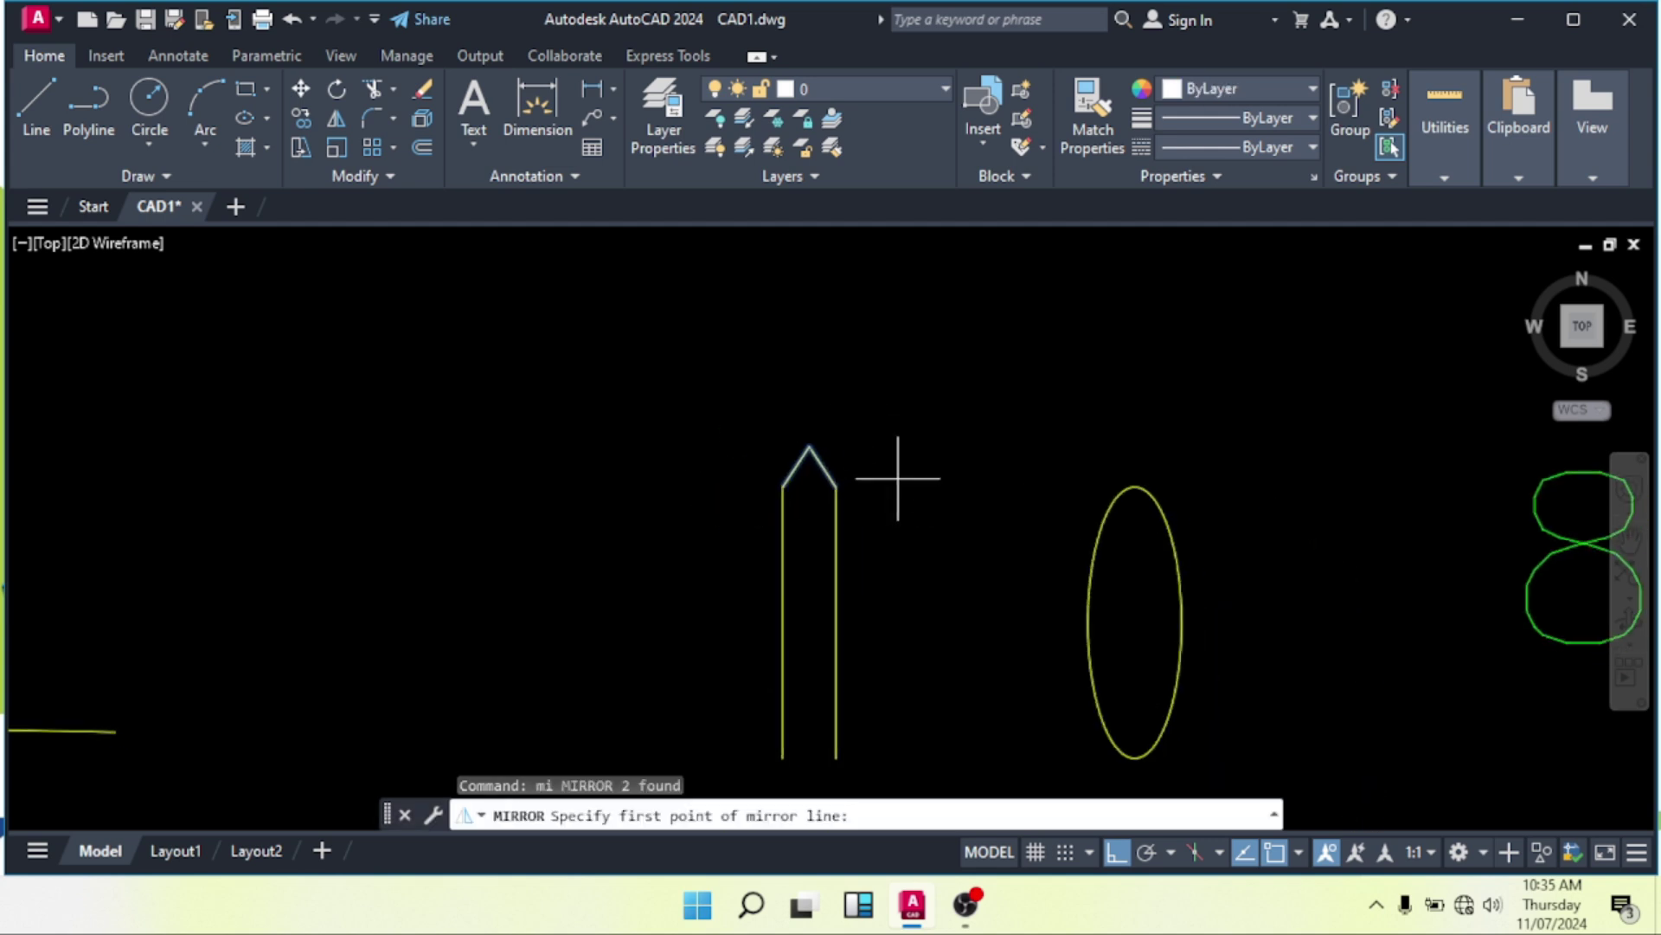
{"action": "left_click", "coordinate": [836, 620]}
{"action": "left_click", "coordinate": [882, 586]}
{"action": "key", "text": "Escape"}
{"action": "scroll", "coordinate": [824, 519], "scroll_direction": "down", "scroll_amount": 2}
{"action": "key", "text": "Escape"}
Draw a vertical center line from the upper peak to the lower peak of the narrow shape.
{"action": "scroll", "coordinate": [824, 520], "scroll_direction": "up", "scroll_amount": 2}
{"action": "type", "text": "l"}
{"action": "key", "text": "Return"}
{"action": "scroll", "coordinate": [827, 425], "scroll_direction": "up", "scroll_amount": 4}
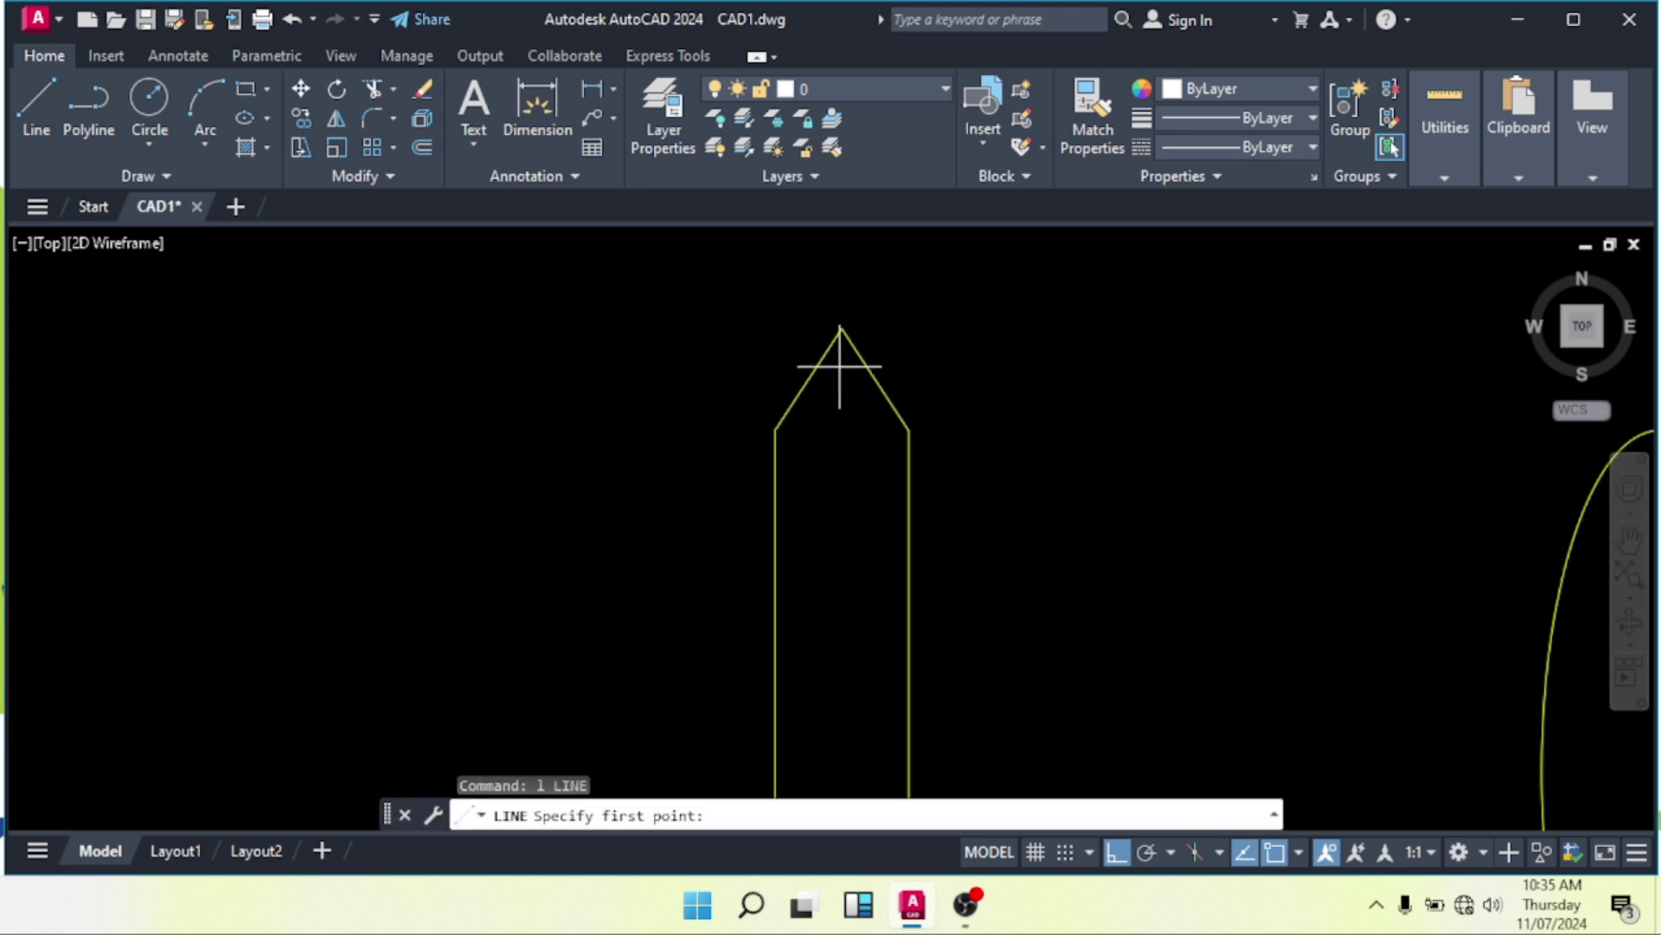
{"action": "left_click", "coordinate": [842, 327]}
{"action": "scroll", "coordinate": [835, 333], "scroll_direction": "down", "scroll_amount": 4}
{"action": "scroll", "coordinate": [808, 604], "scroll_direction": "up", "scroll_amount": 2}
{"action": "left_click", "coordinate": [790, 621]}
{"action": "key", "text": "Escape"}
{"action": "middle_click_drag", "start_coordinate": [837, 451], "coordinate": [883, 589]}
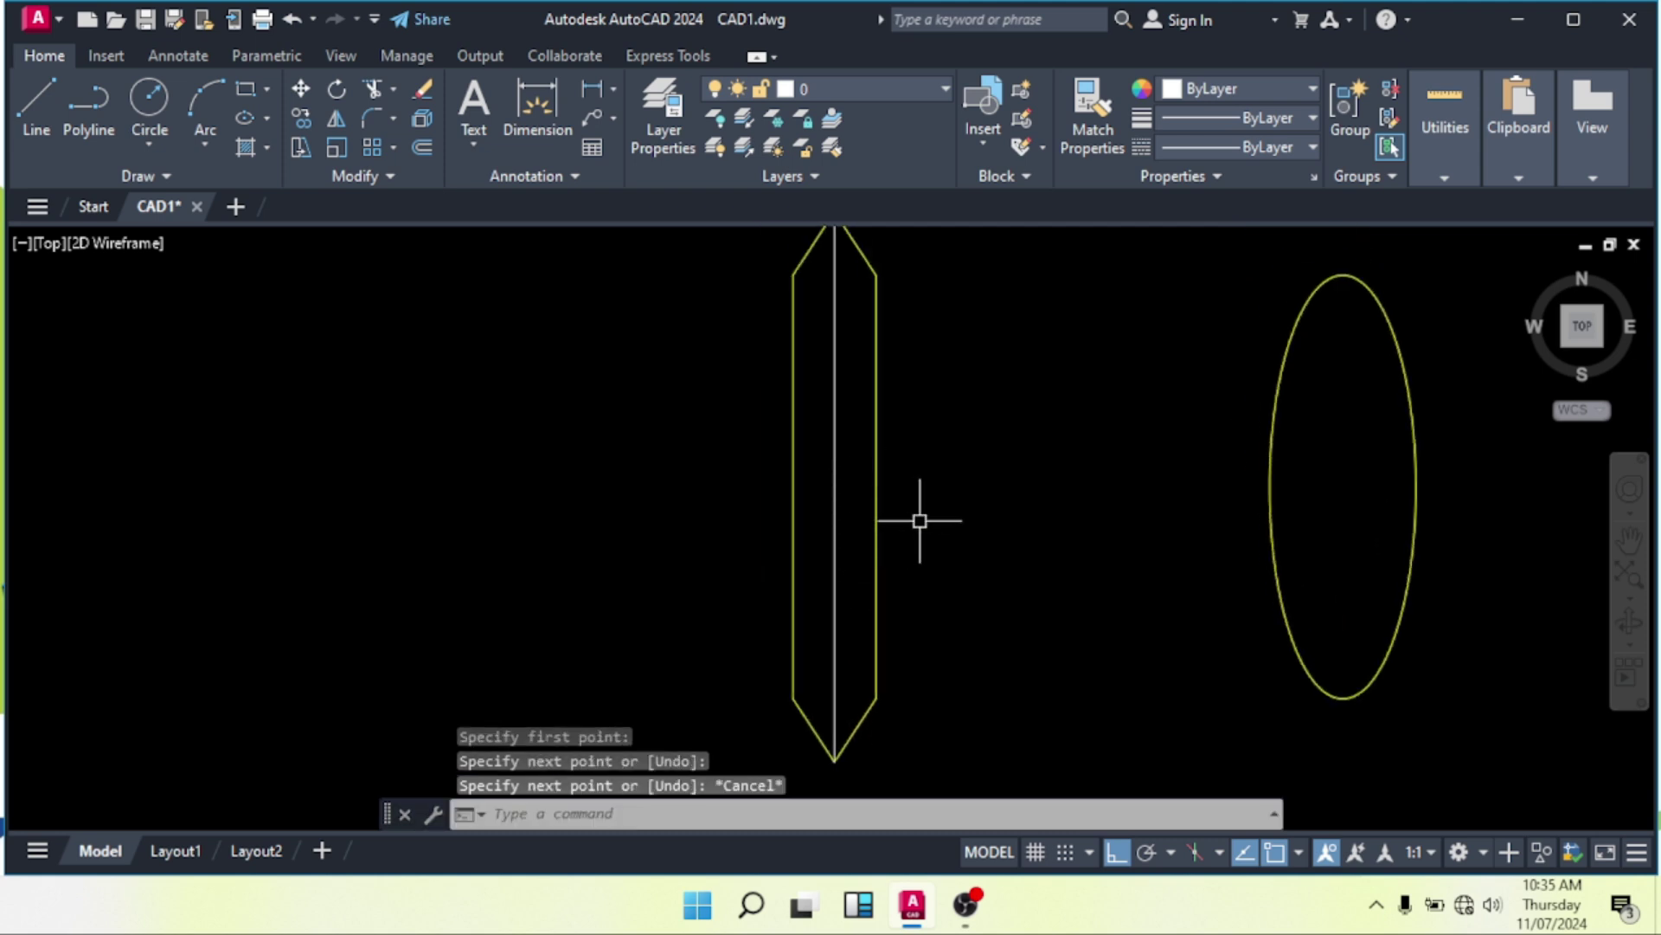
{"action": "key", "text": "Escape"}
{"action": "key", "text": "Escape"}
Match the yellow outline's properties onto the vertical center line.
{"action": "middle_click_drag", "start_coordinate": [917, 520], "coordinate": [927, 530]}
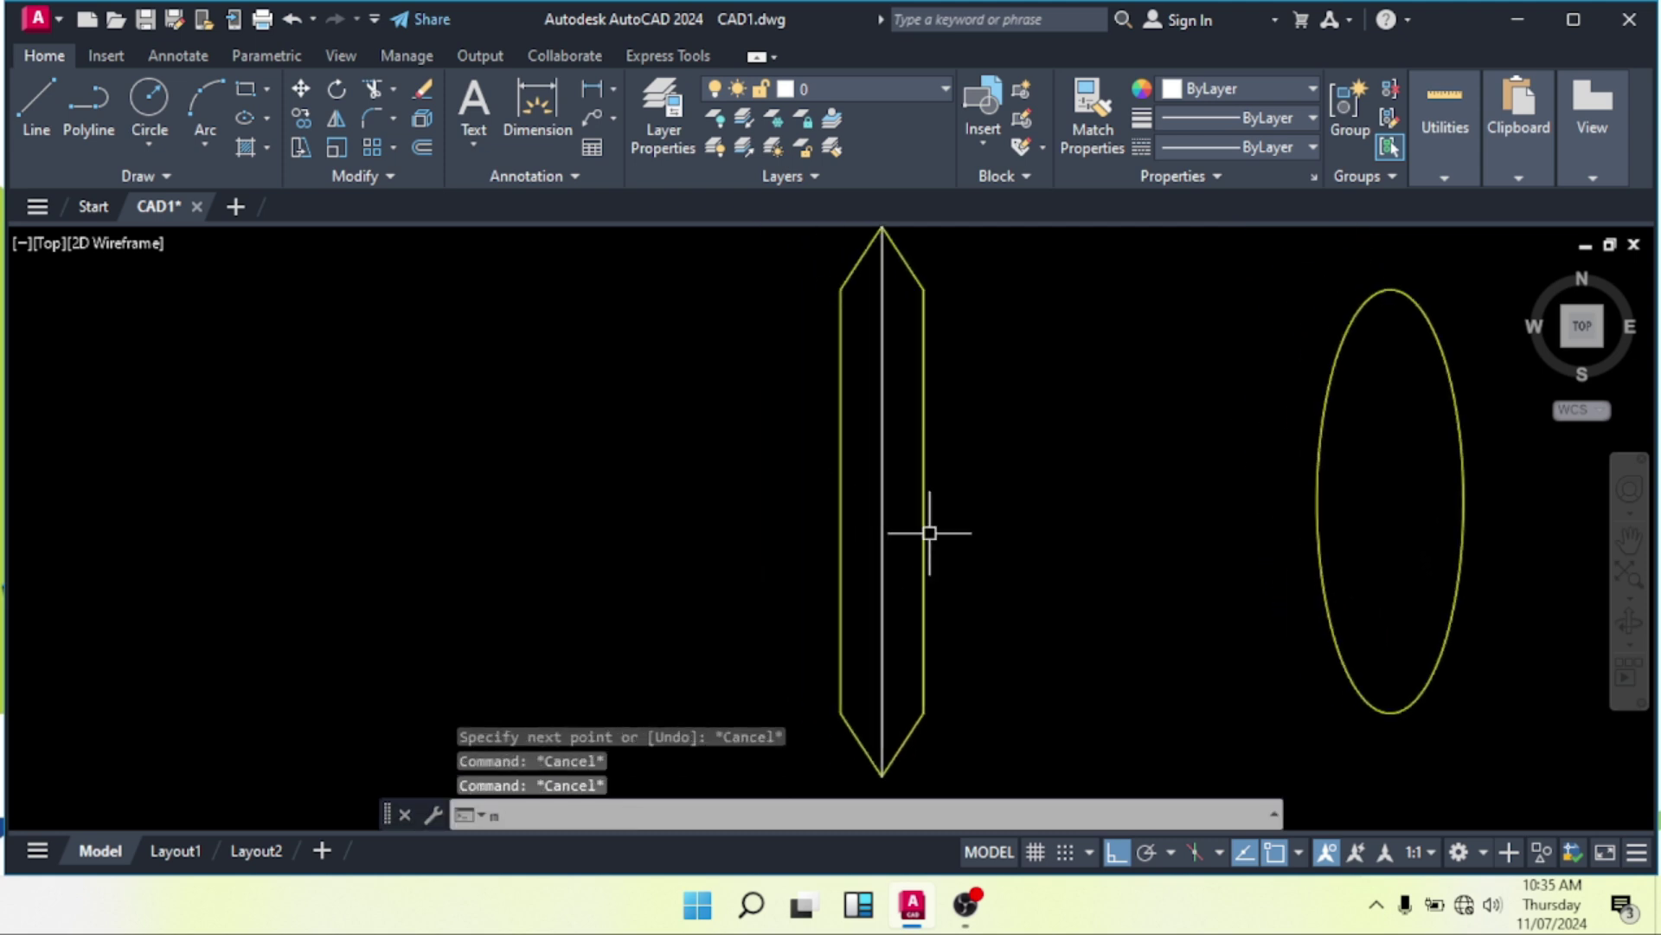
{"action": "type", "text": "ma"}
{"action": "key", "text": "Return"}
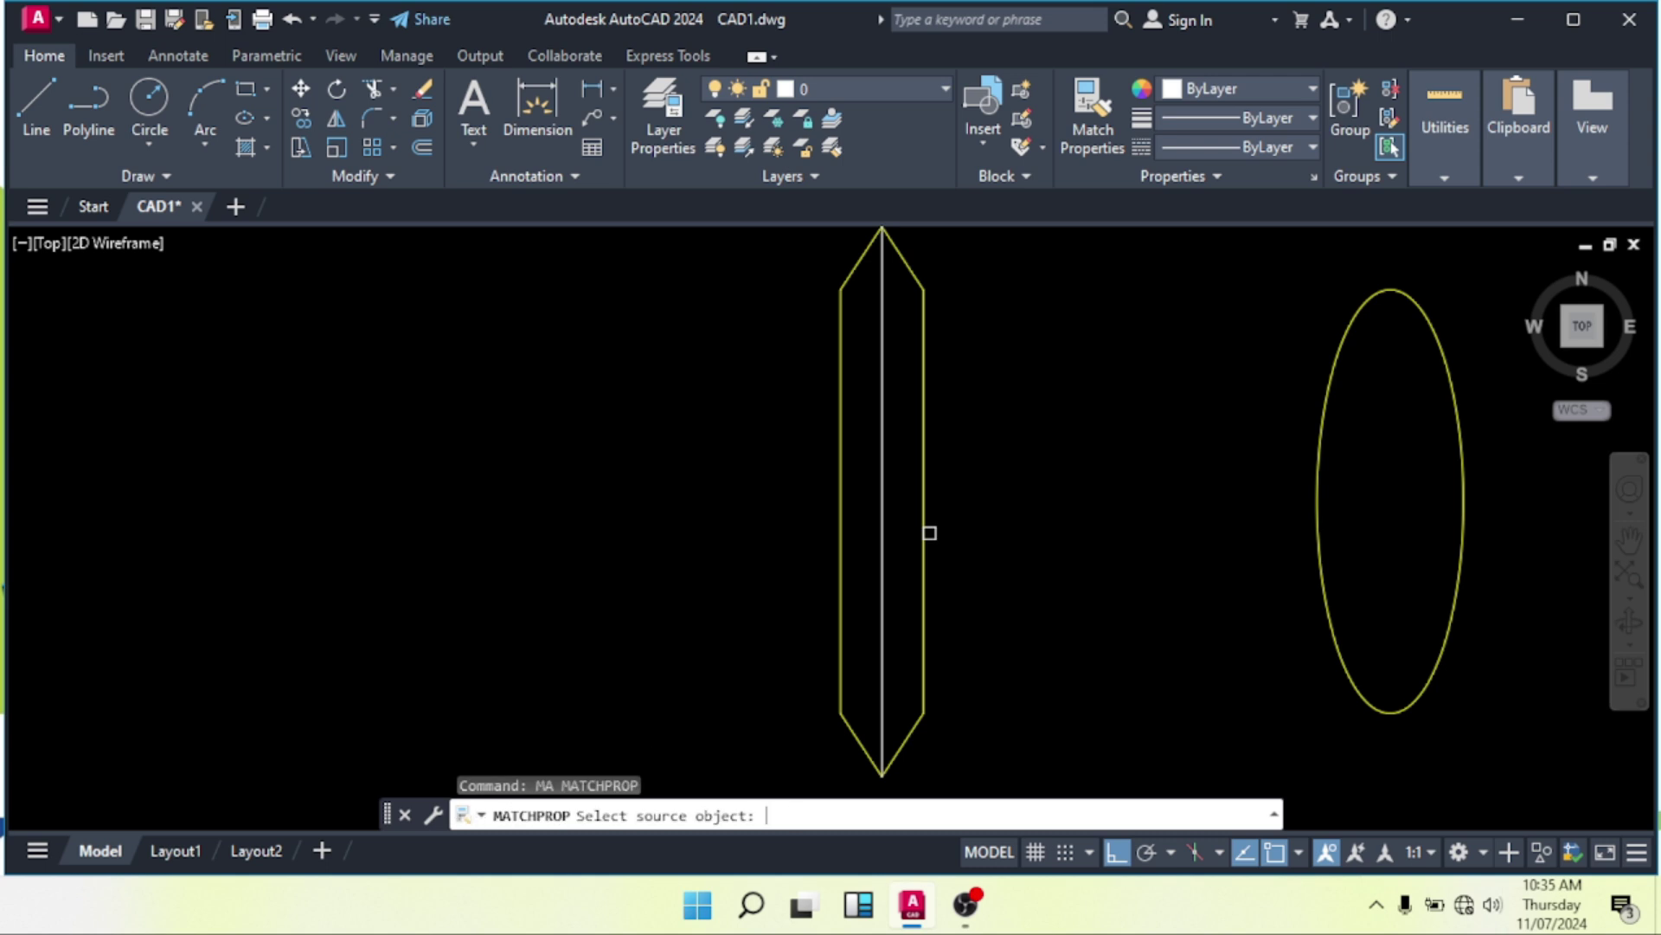
{"action": "key", "text": "Escape"}
{"action": "type", "text": "ma"}
{"action": "key", "text": "Return"}
{"action": "left_click", "coordinate": [917, 482]}
{"action": "left_click", "coordinate": [815, 510]}
{"action": "key", "text": "Escape"}
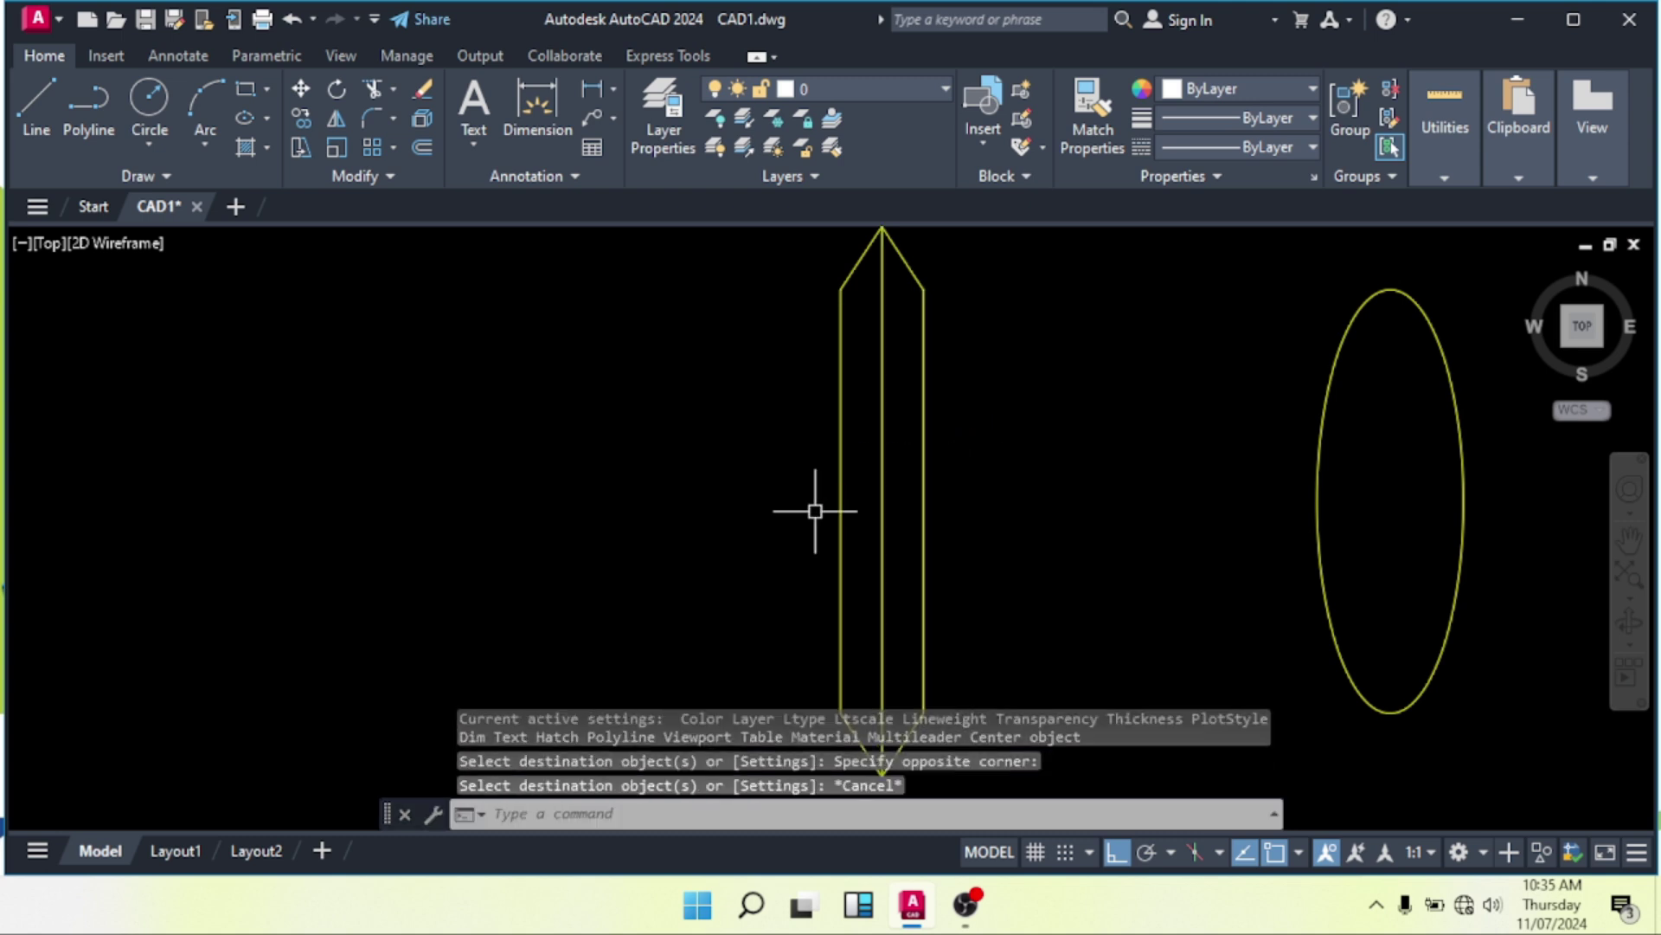
Convert the whole pointed connector shape into a block named n.
{"action": "scroll", "coordinate": [858, 502], "scroll_direction": "down", "scroll_amount": 10}
{"action": "scroll", "coordinate": [860, 511], "scroll_direction": "up", "scroll_amount": 8}
{"action": "key", "text": "Escape"}
{"action": "key", "text": "Escape"}
{"action": "left_click", "coordinate": [908, 313]}
{"action": "left_click", "coordinate": [808, 549]}
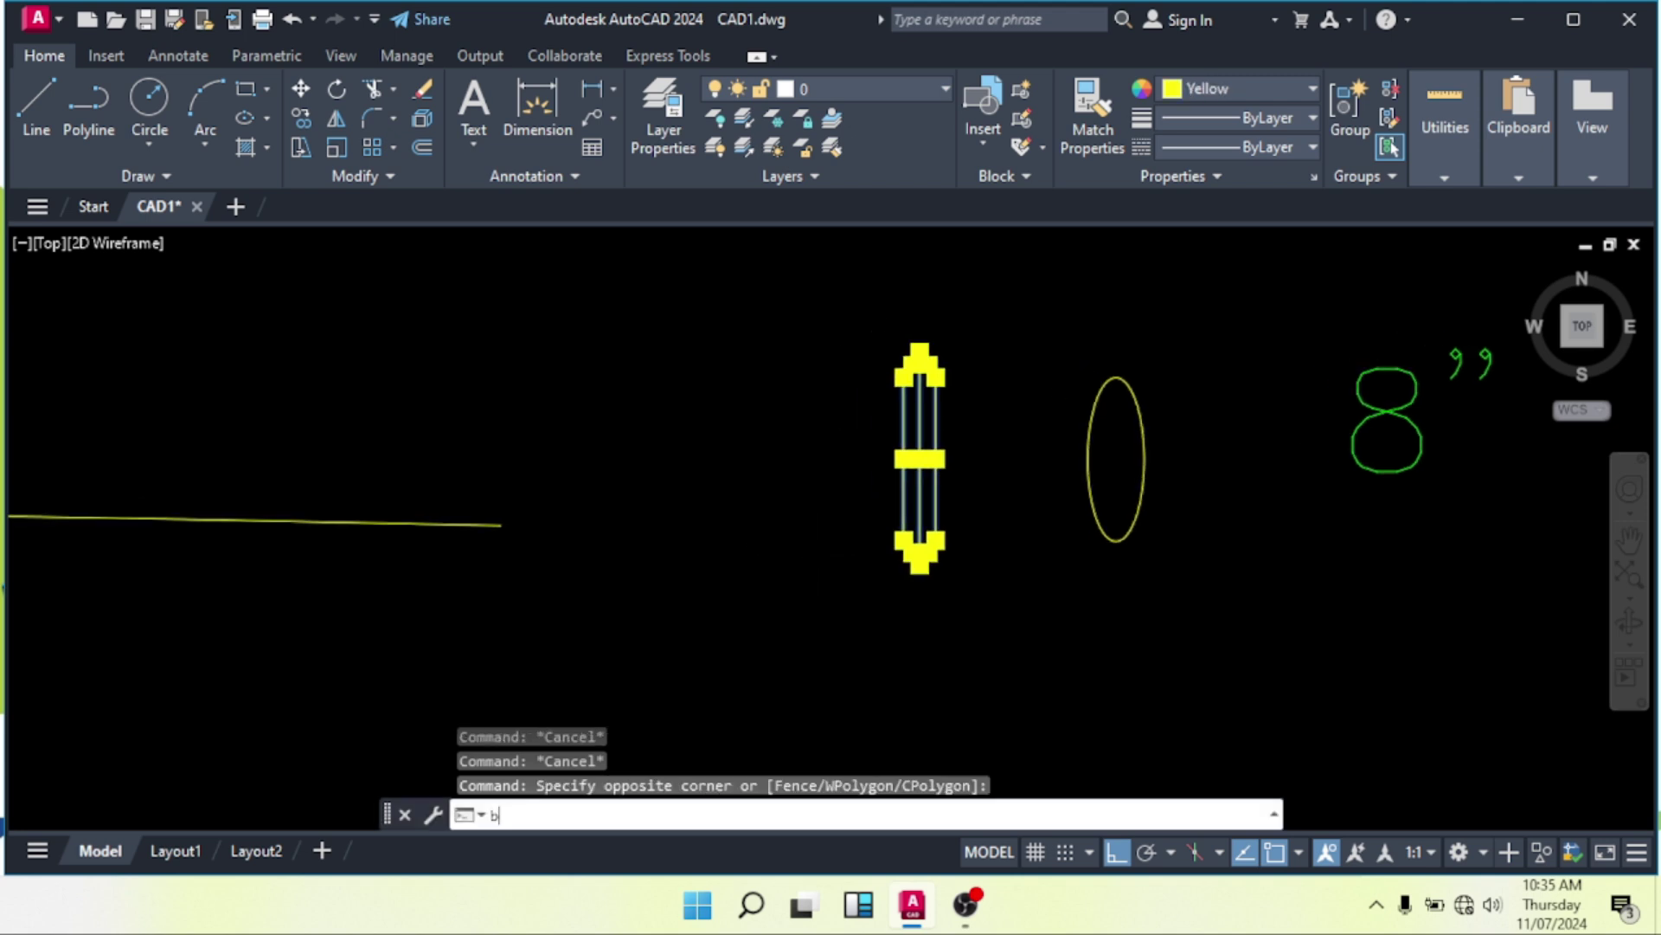
{"action": "type", "text": "b"}
{"action": "key", "text": "Return"}
{"action": "type", "text": "n"}
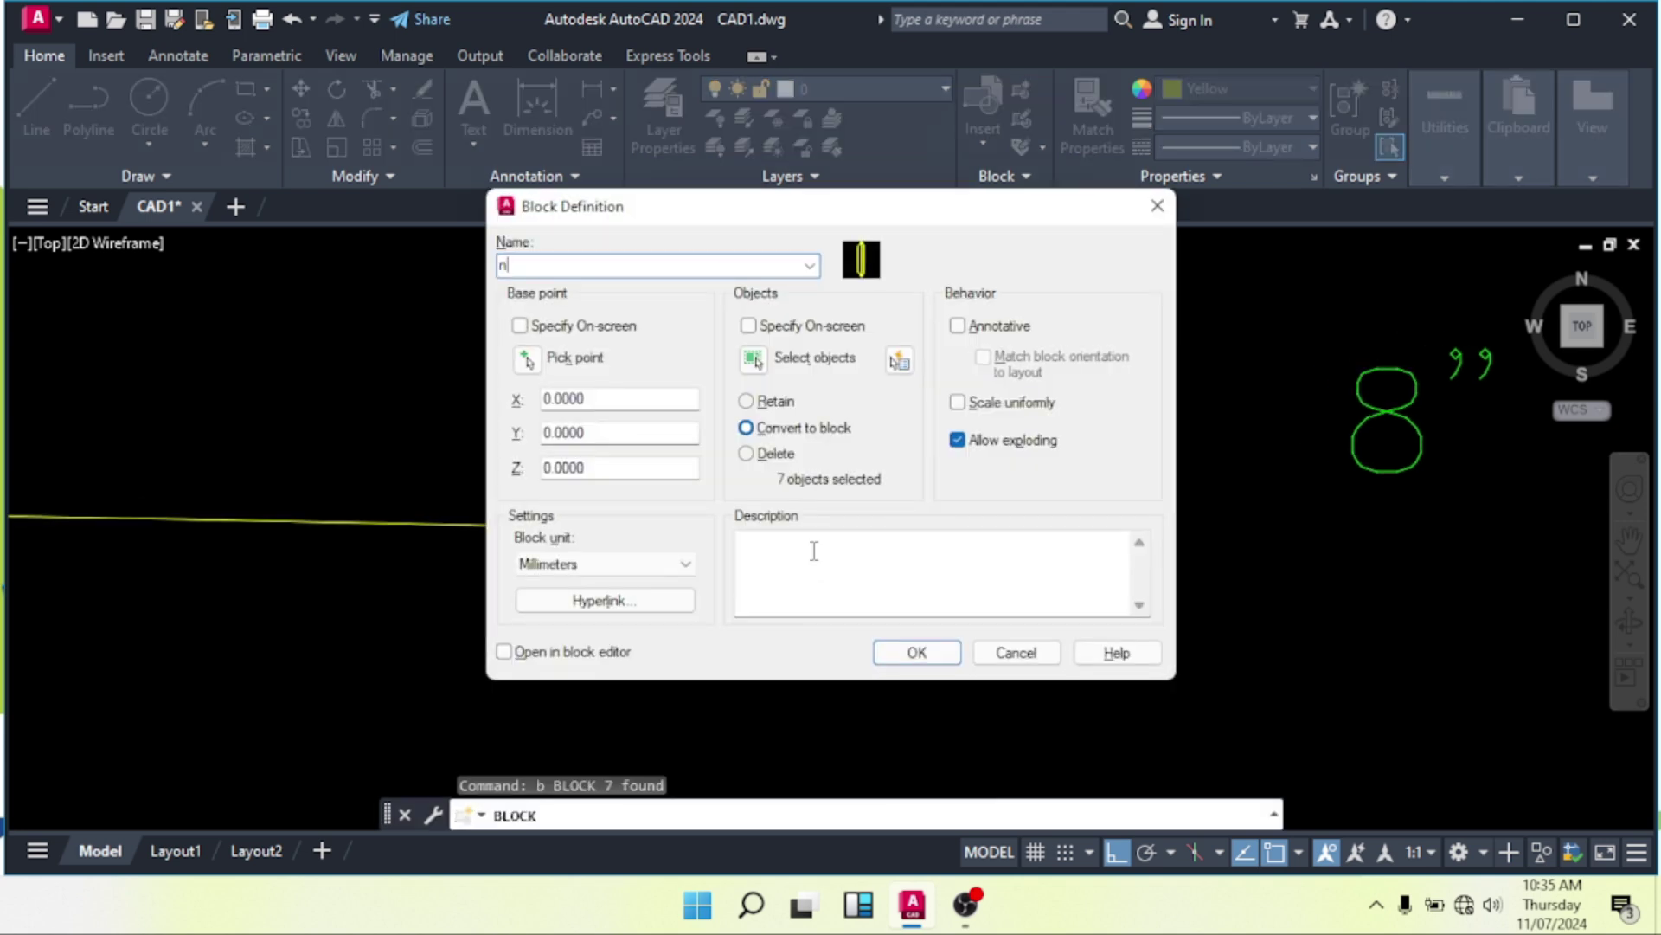
{"action": "left_click", "coordinate": [917, 653]}
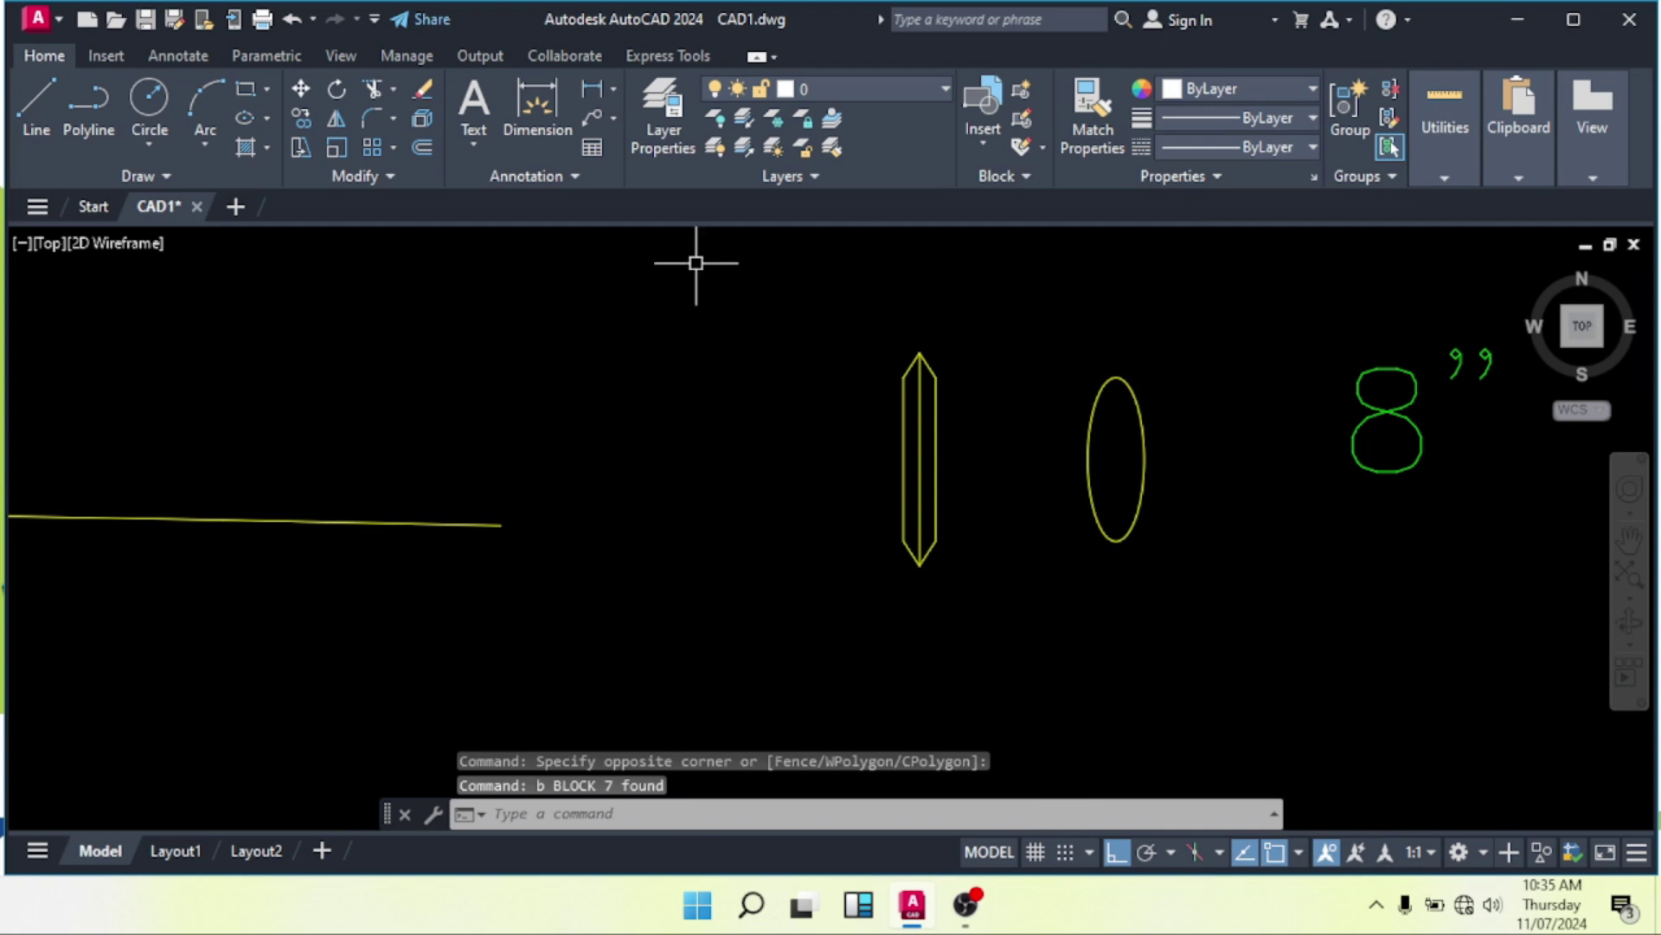
Move the connector block by its left edge's midpoint onto the right end of the upper spline, with Ortho off.
{"action": "scroll", "coordinate": [697, 263], "scroll_direction": "down", "scroll_amount": 2}
{"action": "middle_click_drag", "start_coordinate": [779, 500], "coordinate": [886, 478]}
{"action": "key", "text": "Escape"}
{"action": "key", "text": "Escape"}
{"action": "left_click", "coordinate": [968, 401]}
{"action": "left_click", "coordinate": [860, 412]}
{"action": "middle_click_drag", "start_coordinate": [861, 408], "coordinate": [836, 482]}
{"action": "type", "text": "m"}
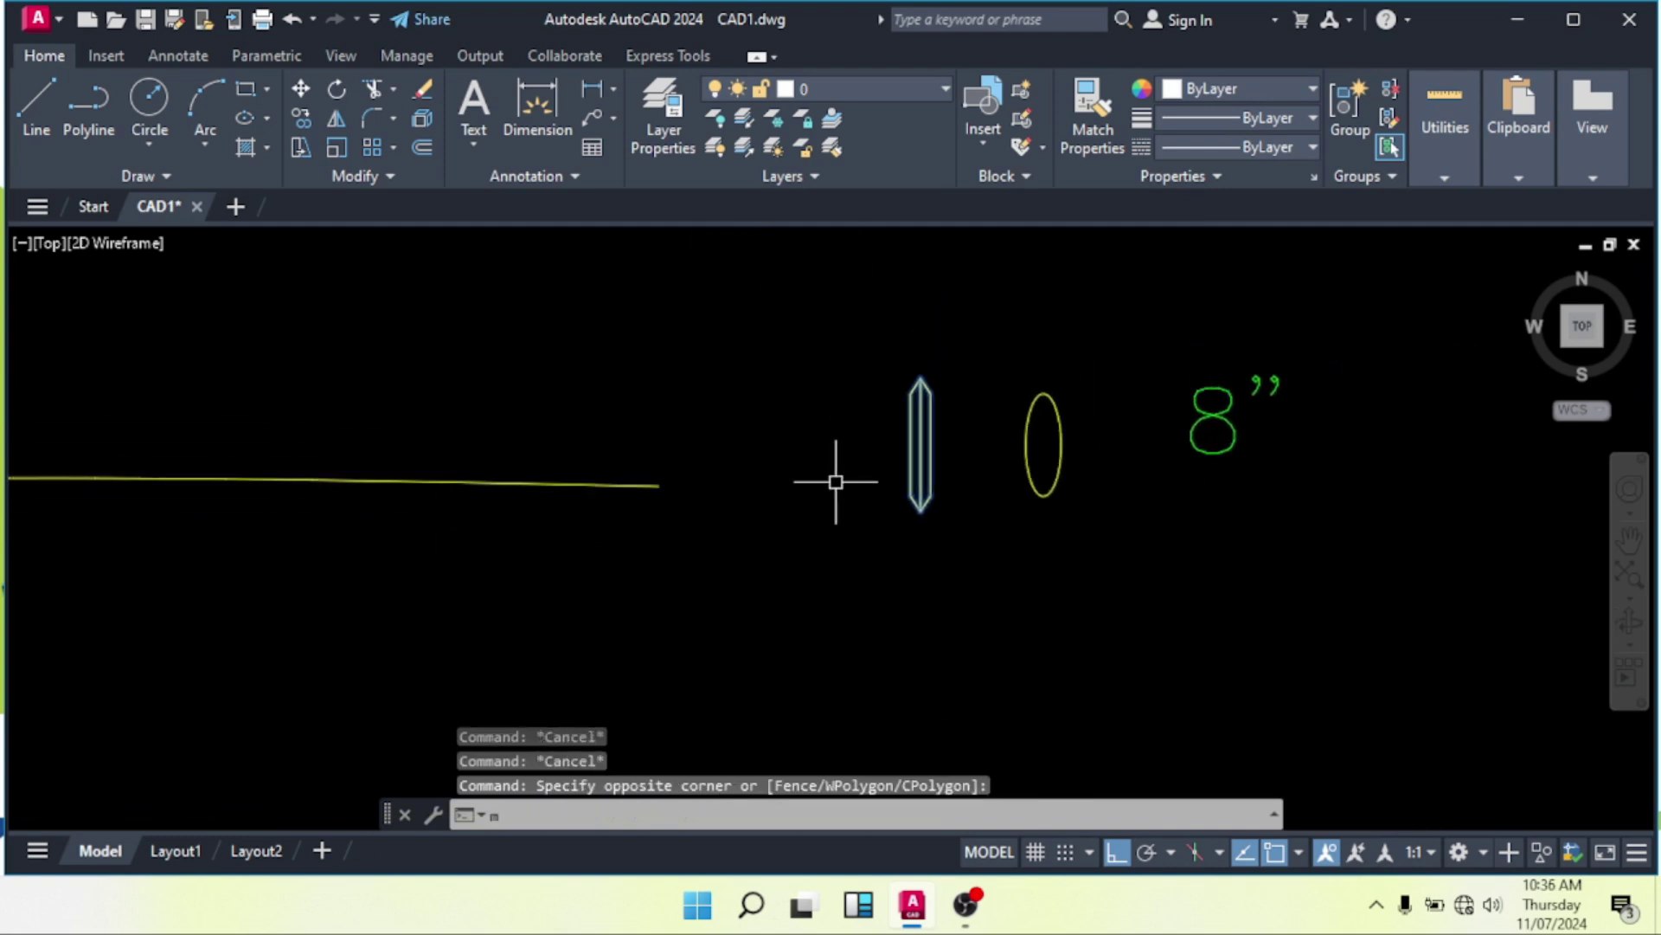
{"action": "key", "text": "Return"}
{"action": "scroll", "coordinate": [861, 432], "scroll_direction": "up", "scroll_amount": 4}
{"action": "left_click", "coordinate": [993, 447]}
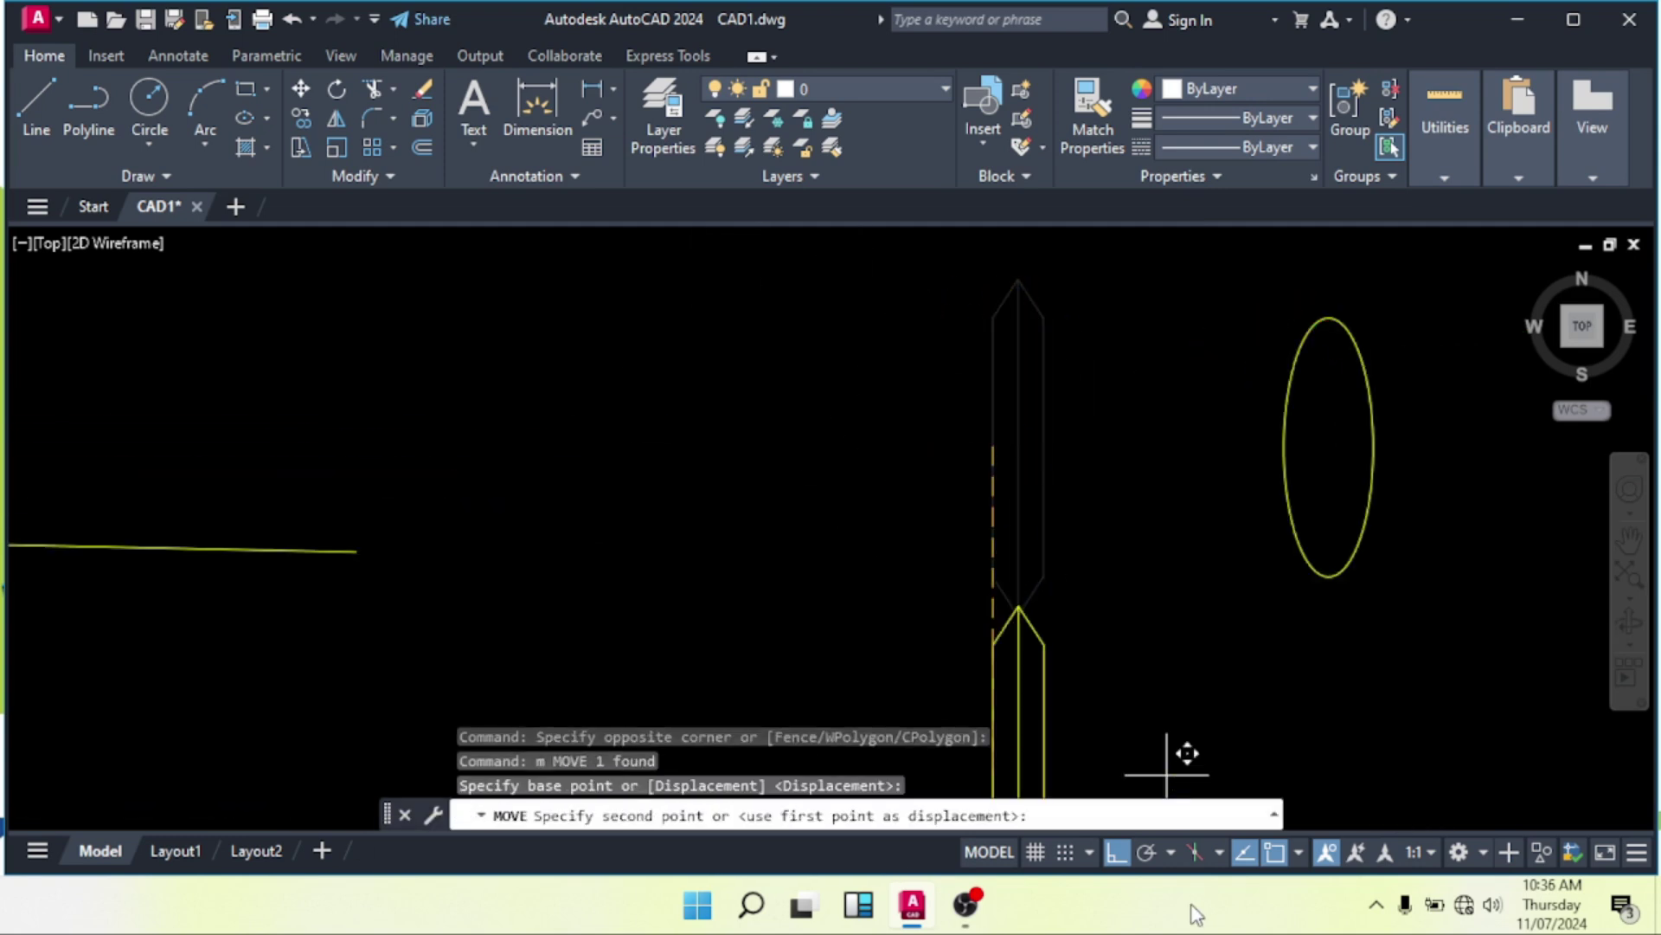
{"action": "left_click", "coordinate": [1125, 860]}
{"action": "scroll", "coordinate": [1107, 649], "scroll_direction": "down", "scroll_amount": 3}
{"action": "scroll", "coordinate": [840, 589], "scroll_direction": "up", "scroll_amount": 3}
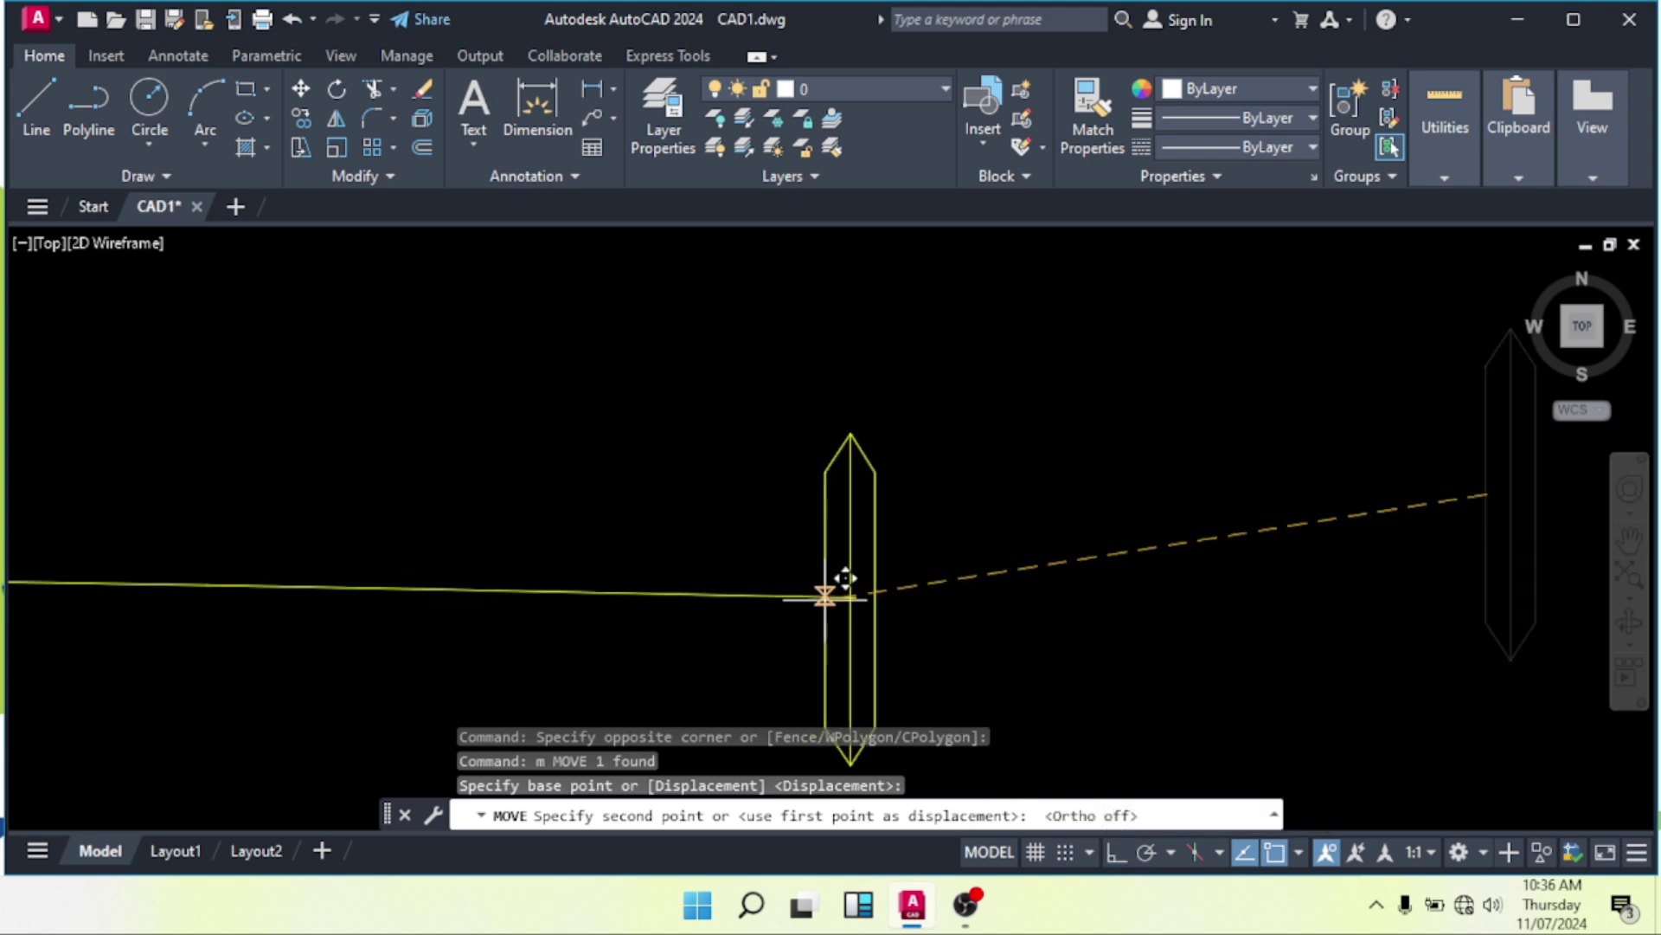
{"action": "left_click", "coordinate": [855, 597]}
{"action": "key", "text": "Escape"}
Move the ellipse by its left quadrant onto the right end of the lower spline.
{"action": "scroll", "coordinate": [794, 632], "scroll_direction": "down", "scroll_amount": 3}
{"action": "key", "text": "Escape"}
{"action": "middle_click_drag", "start_coordinate": [905, 653], "coordinate": [944, 437]}
{"action": "key", "text": "Escape"}
{"action": "left_click", "coordinate": [1053, 467]}
{"action": "left_click", "coordinate": [920, 510]}
{"action": "type", "text": "m"}
{"action": "key", "text": "Return"}
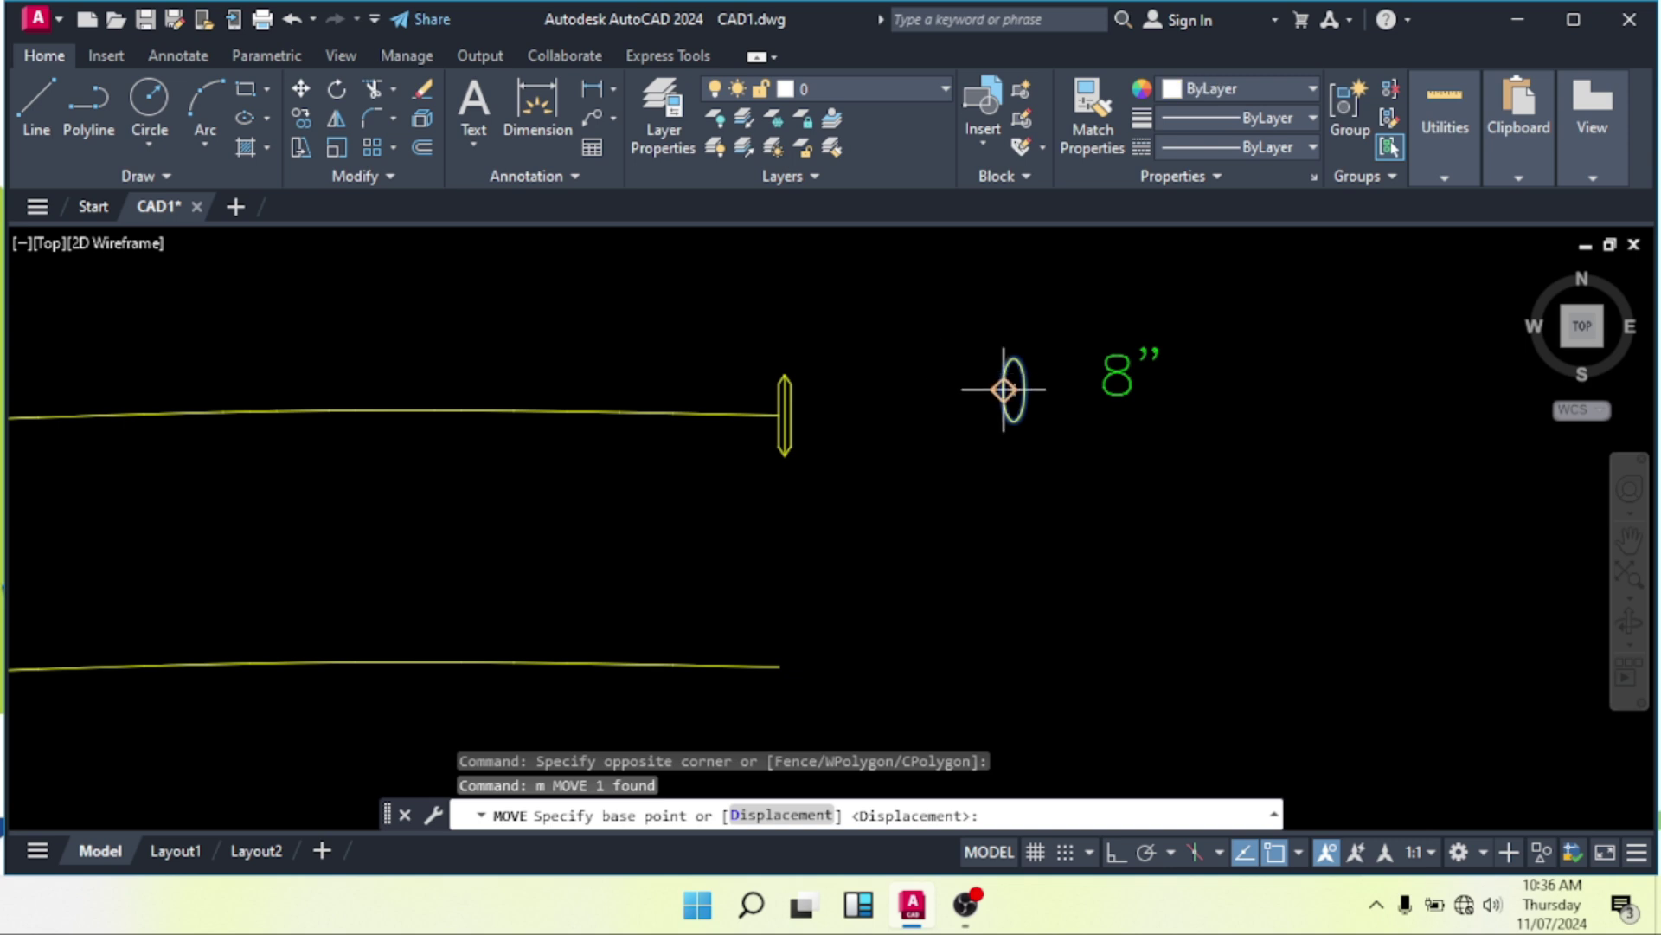
{"action": "left_click", "coordinate": [1004, 390]}
{"action": "scroll", "coordinate": [1004, 389], "scroll_direction": "down", "scroll_amount": 3}
{"action": "scroll", "coordinate": [943, 461], "scroll_direction": "up", "scroll_amount": 6}
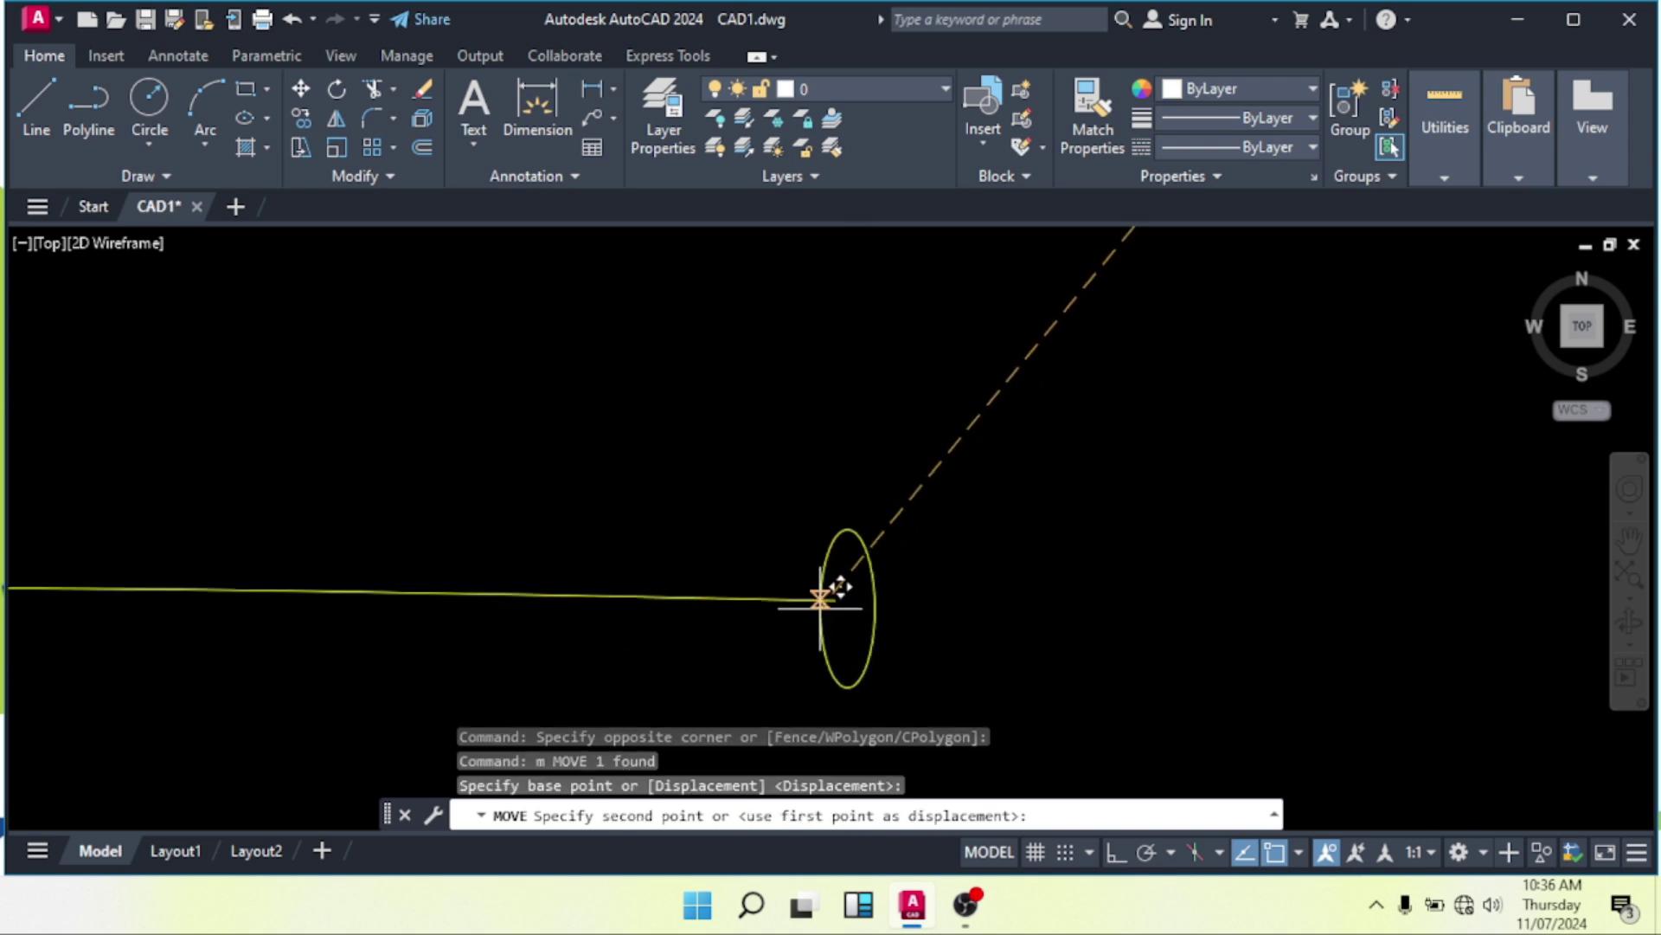
{"action": "key", "text": "Escape"}
{"action": "scroll", "coordinate": [831, 563], "scroll_direction": "down", "scroll_amount": 2}
Narrow the ellipse slightly by stretching its right quadrant inward.
{"action": "left_click", "coordinate": [852, 554]}
{"action": "scroll", "coordinate": [859, 551], "scroll_direction": "up", "scroll_amount": 4}
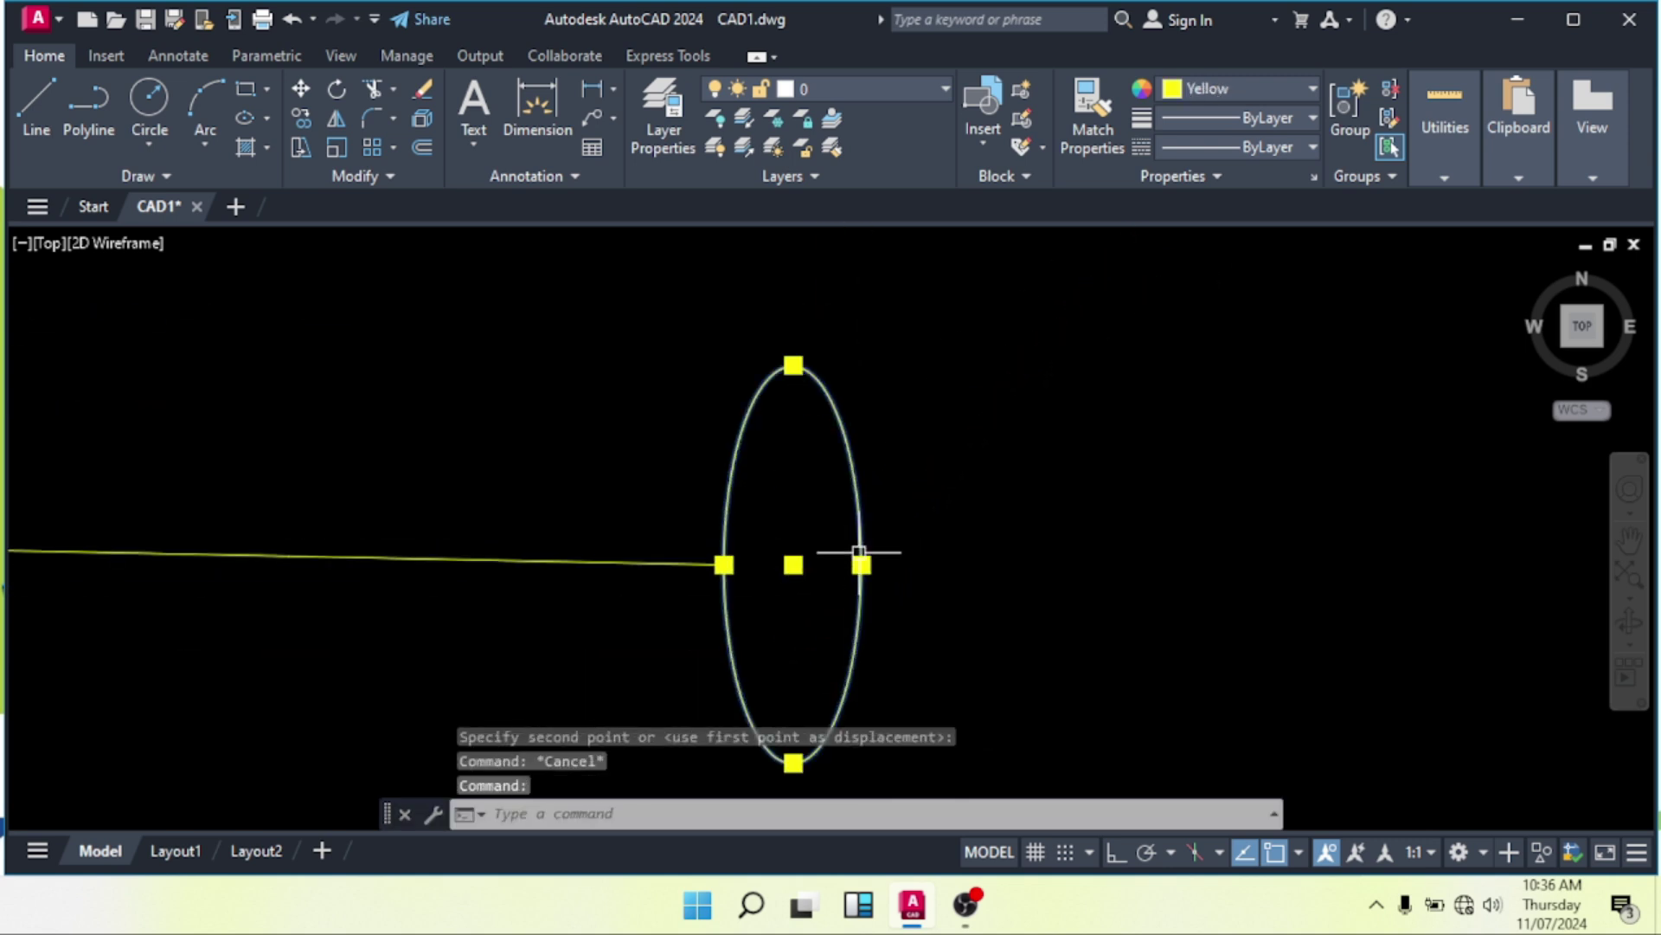
{"action": "left_click", "coordinate": [861, 564]}
{"action": "scroll", "coordinate": [858, 564], "scroll_direction": "up", "scroll_amount": 2}
{"action": "left_click", "coordinate": [832, 564]}
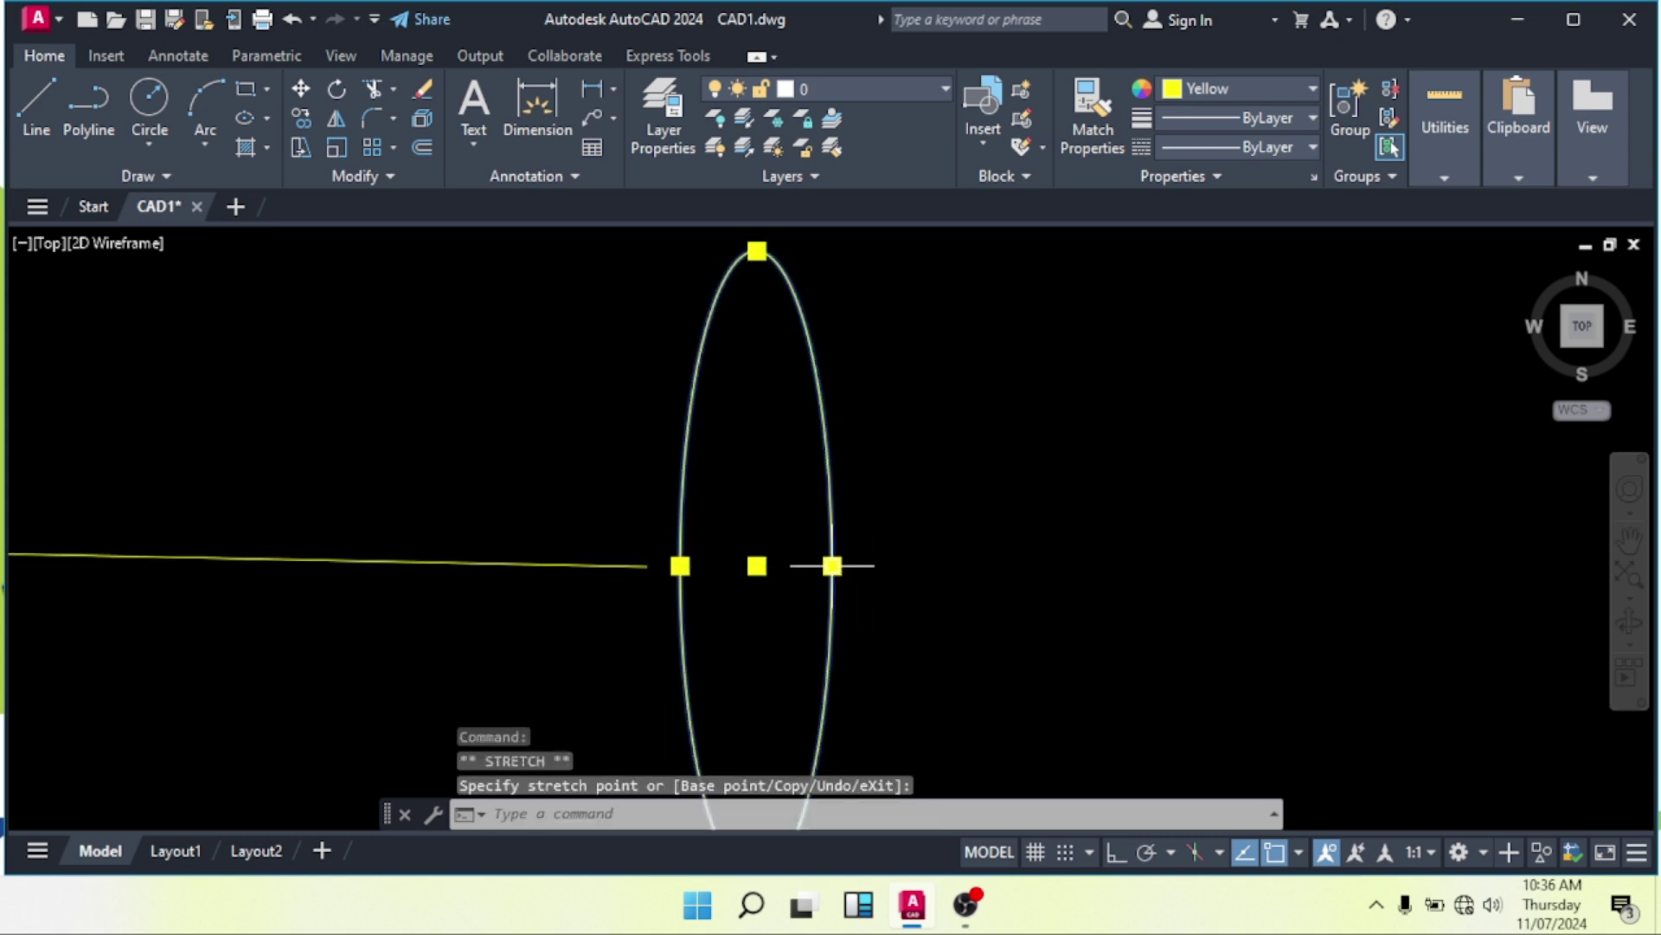
{"action": "key", "text": "Escape"}
{"action": "key", "text": "Escape"}
Move the ellipse by its centre onto the right end of the lower spline.
{"action": "scroll", "coordinate": [818, 523], "scroll_direction": "down", "scroll_amount": 4}
{"action": "scroll", "coordinate": [868, 514], "scroll_direction": "down", "scroll_amount": 2}
{"action": "left_click", "coordinate": [814, 495]}
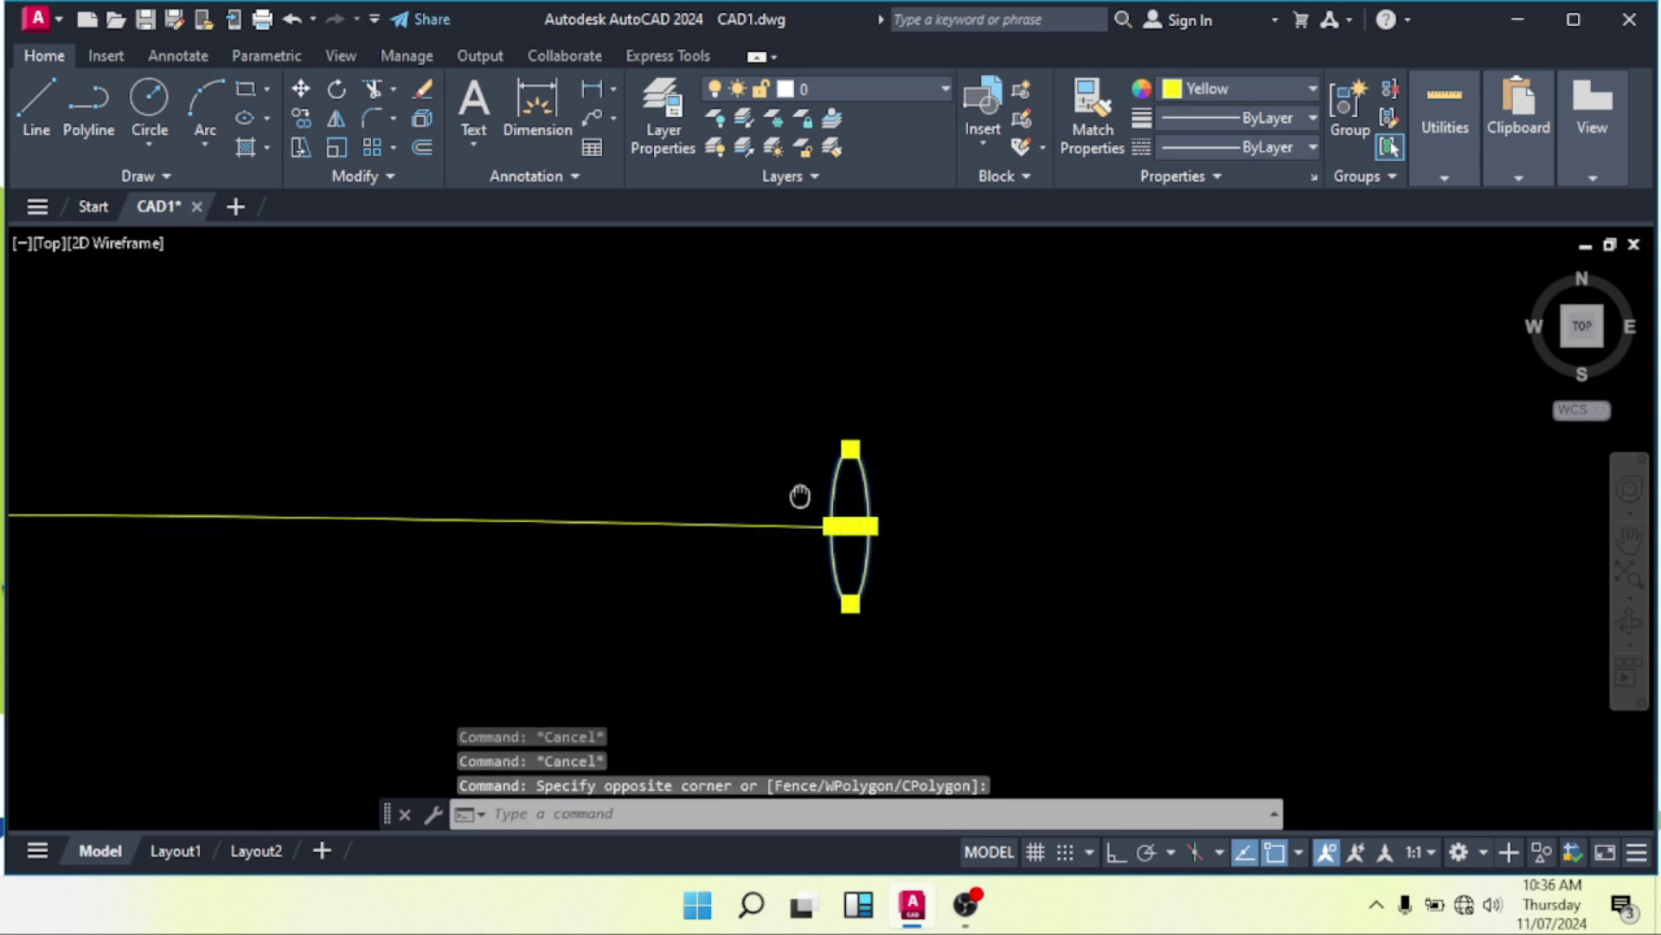
{"action": "scroll", "coordinate": [908, 585], "scroll_direction": "down", "scroll_amount": 1}
{"action": "type", "text": "m"}
{"action": "key", "text": "Return"}
{"action": "scroll", "coordinate": [885, 487], "scroll_direction": "up", "scroll_amount": 4}
{"action": "left_click", "coordinate": [860, 436]}
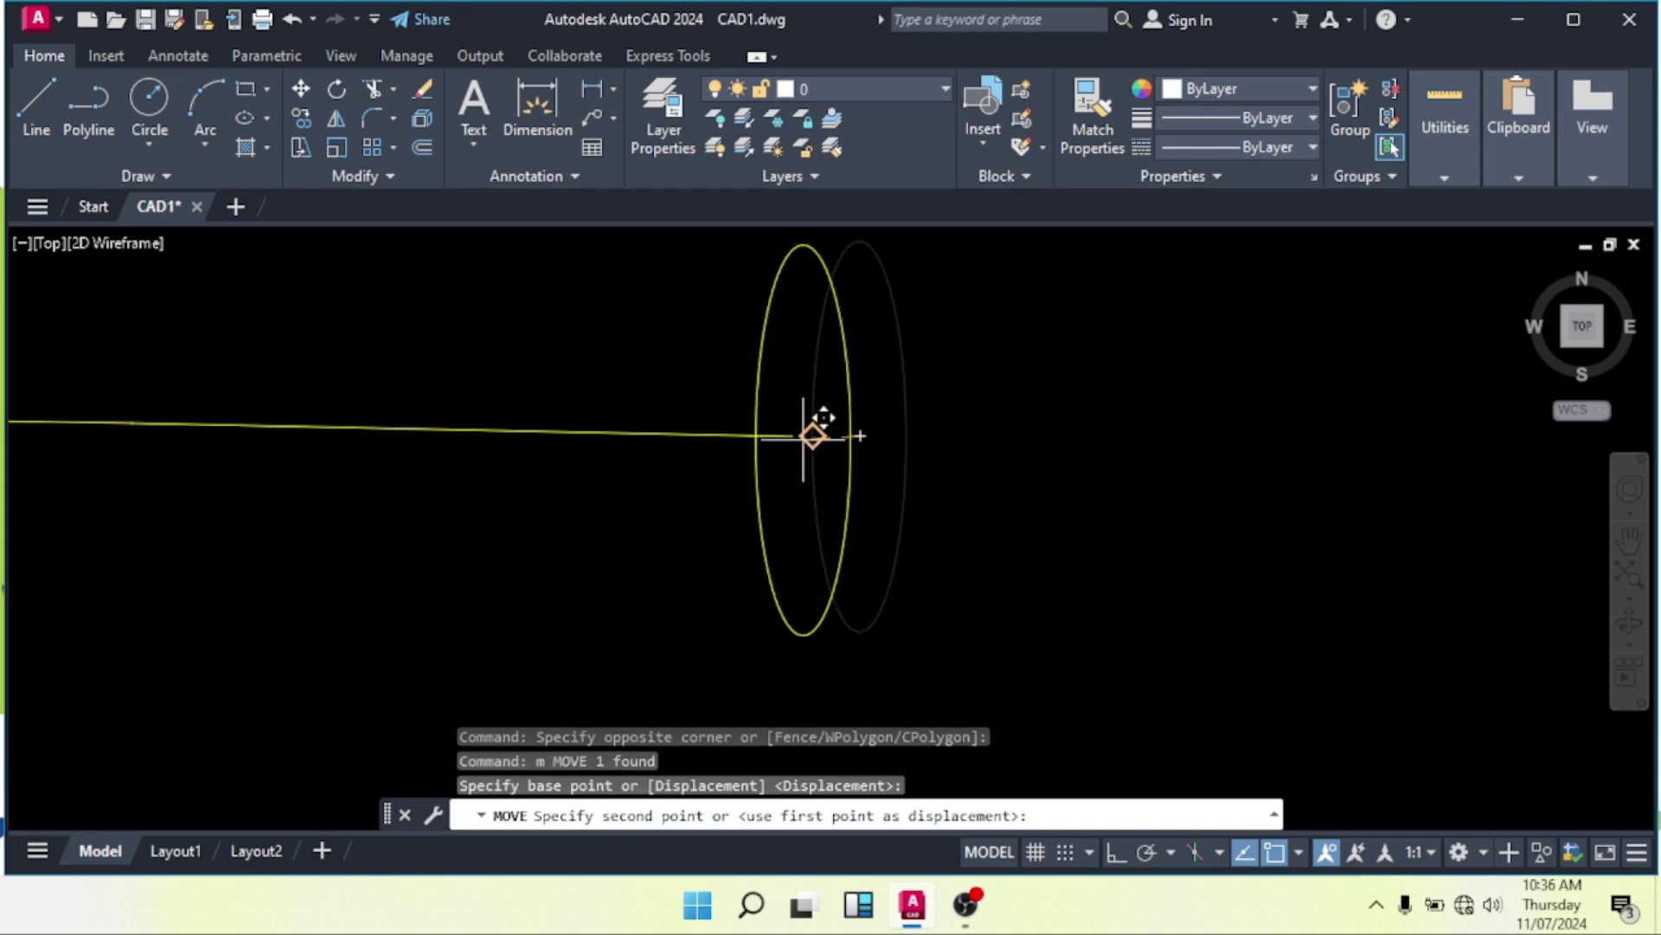
{"action": "key", "text": "Escape"}
{"action": "key", "text": "Escape"}
Array the pointed connector block along the upper spline as a path array.
{"action": "scroll", "coordinate": [788, 486], "scroll_direction": "down", "scroll_amount": 4}
{"action": "scroll", "coordinate": [797, 491], "scroll_direction": "down", "scroll_amount": 3}
{"action": "mouse_move", "coordinate": [890, 574]}
{"action": "middle_mouse_down"}
{"action": "mouse_move", "coordinate": [834, 537]}
{"action": "mouse_move", "coordinate": [957, 564]}
{"action": "mouse_move", "coordinate": [894, 519]}
{"action": "mouse_move", "coordinate": [883, 548]}
{"action": "mouse_move", "coordinate": [851, 550]}
{"action": "mouse_move", "coordinate": [920, 563]}
{"action": "middle_mouse_up"}
{"action": "scroll", "coordinate": [900, 516], "scroll_direction": "up", "scroll_amount": 4}
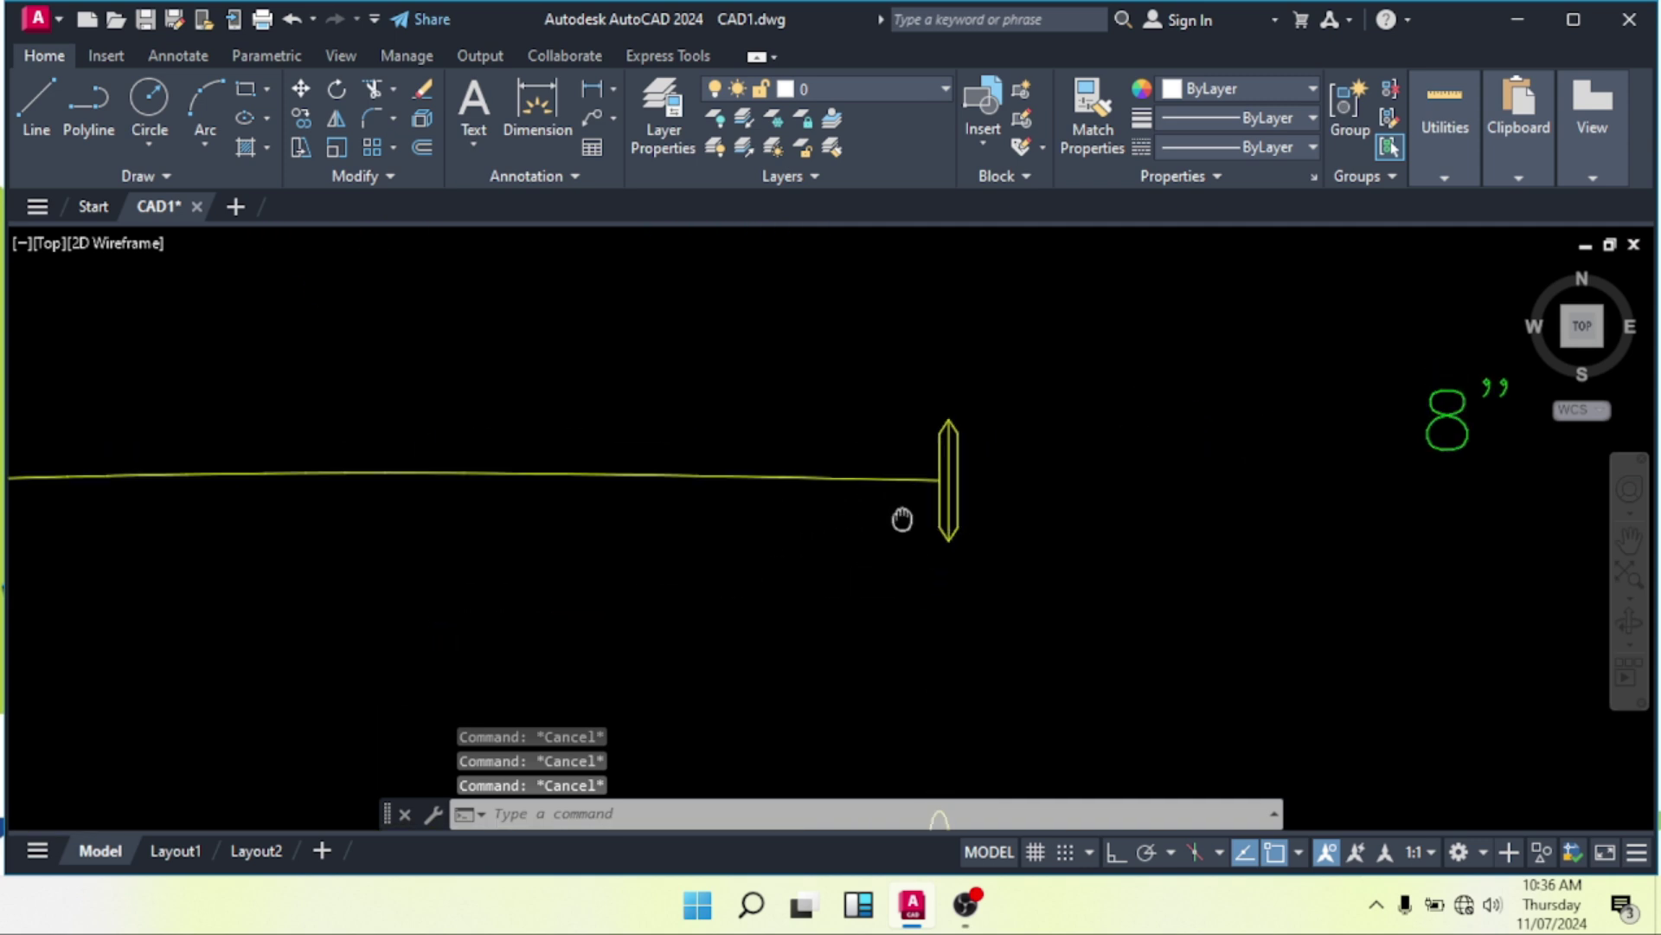
{"action": "type", "text": "r"}
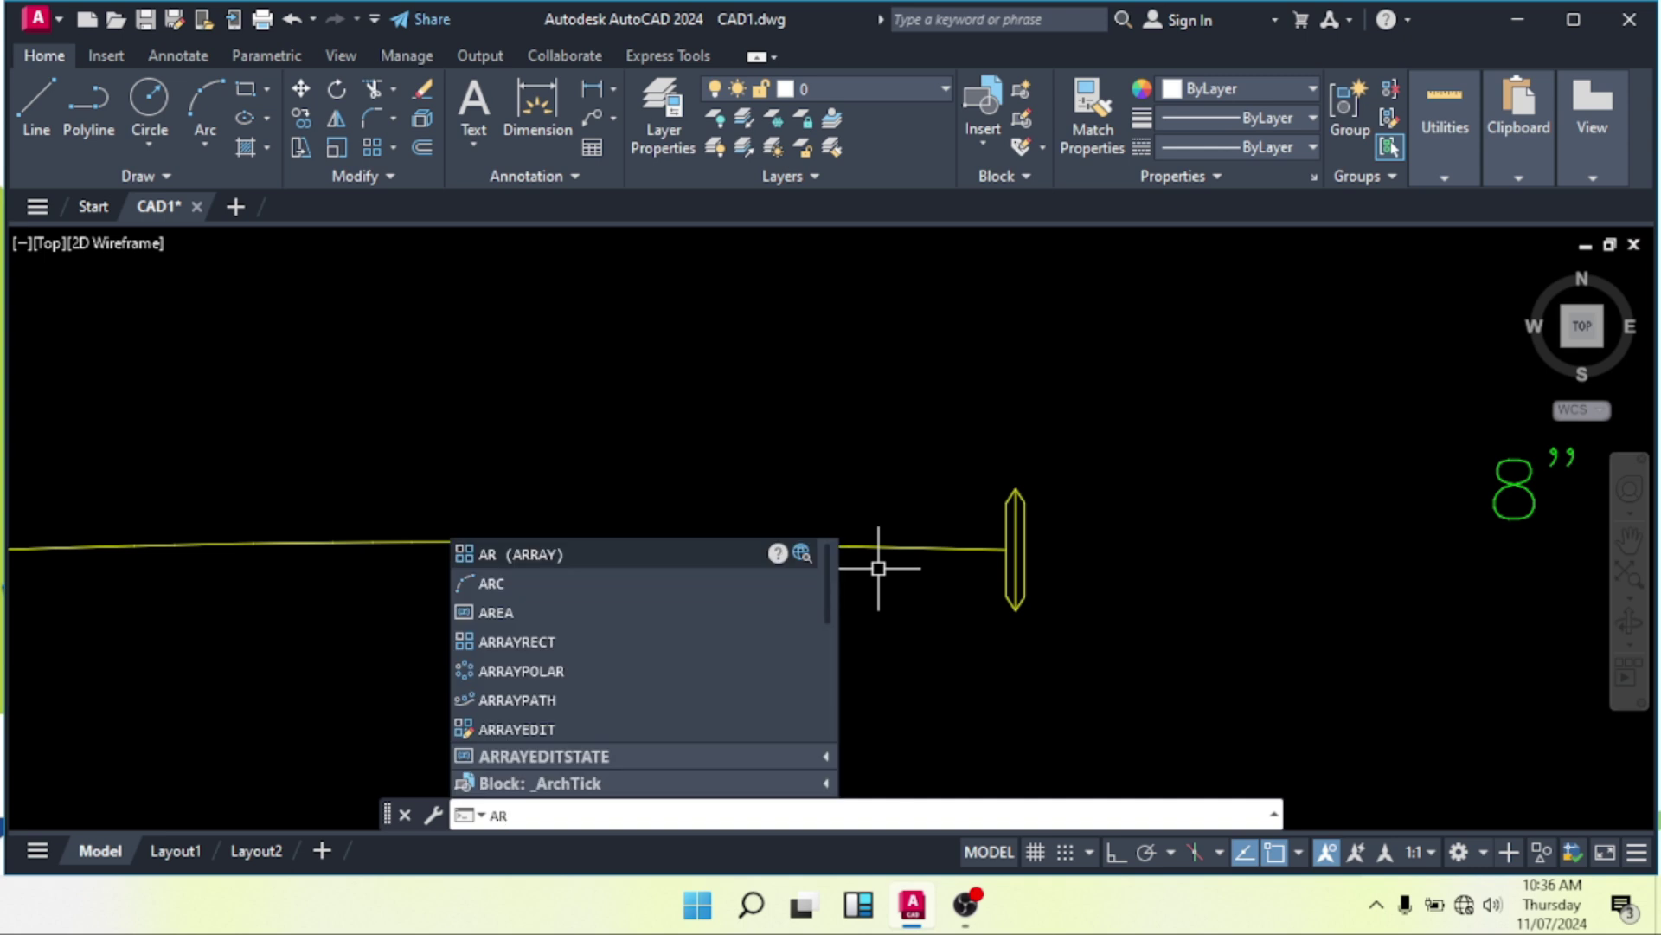
{"action": "key", "text": "Return"}
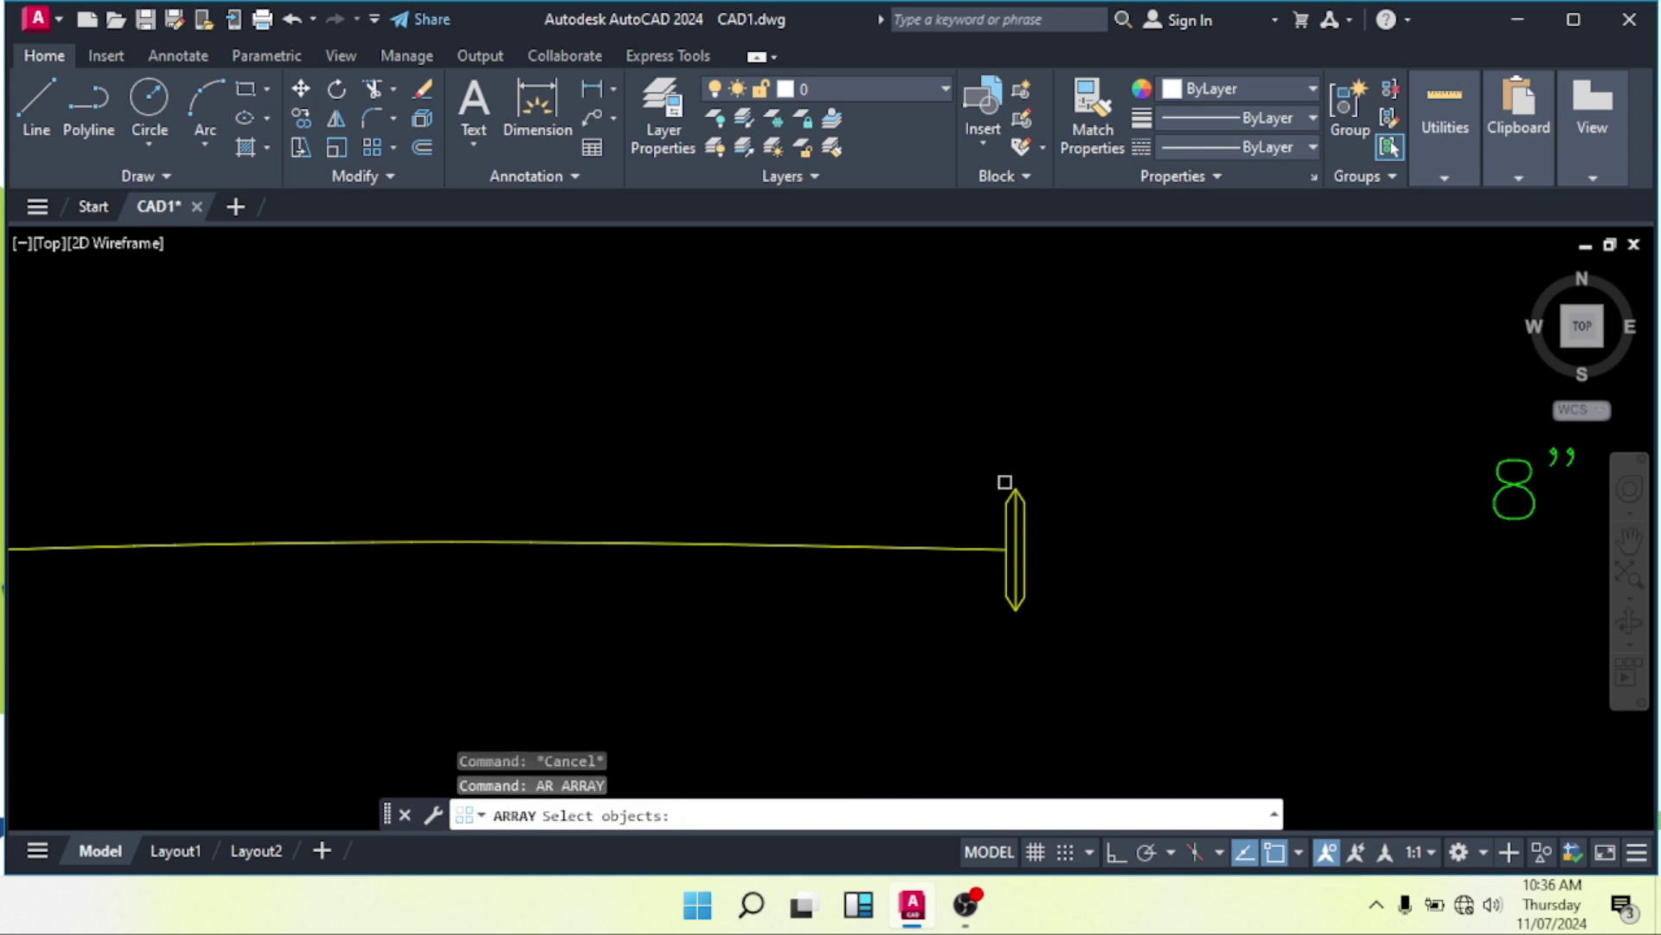
{"action": "left_click", "coordinate": [1022, 586]}
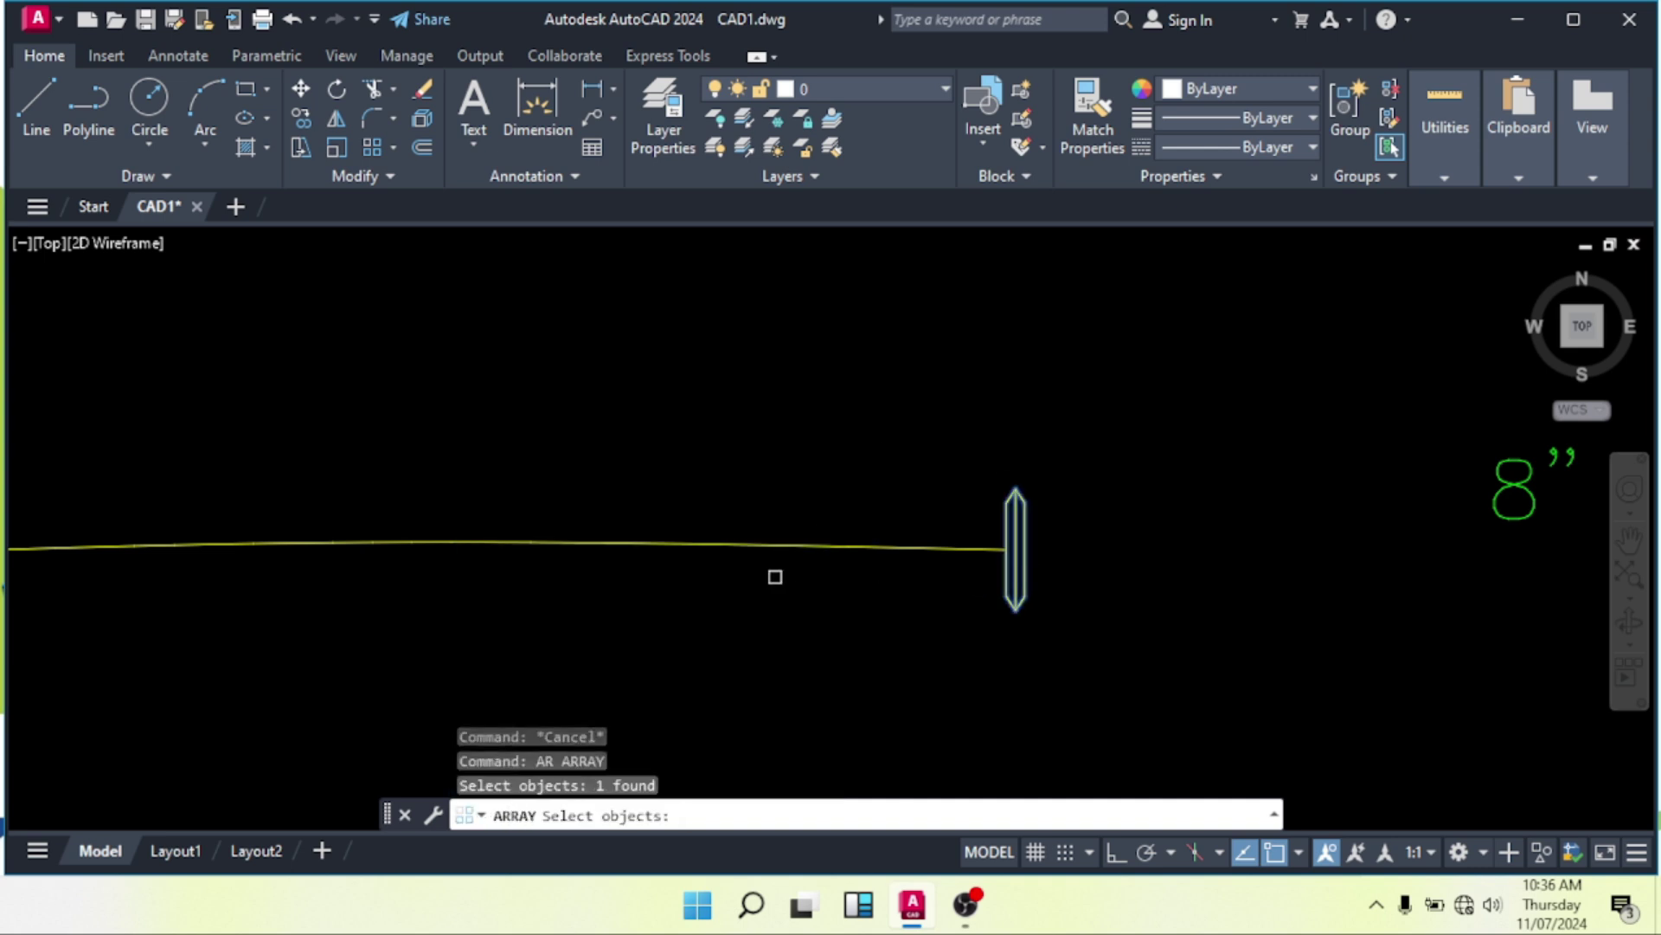
{"action": "key", "text": "Return"}
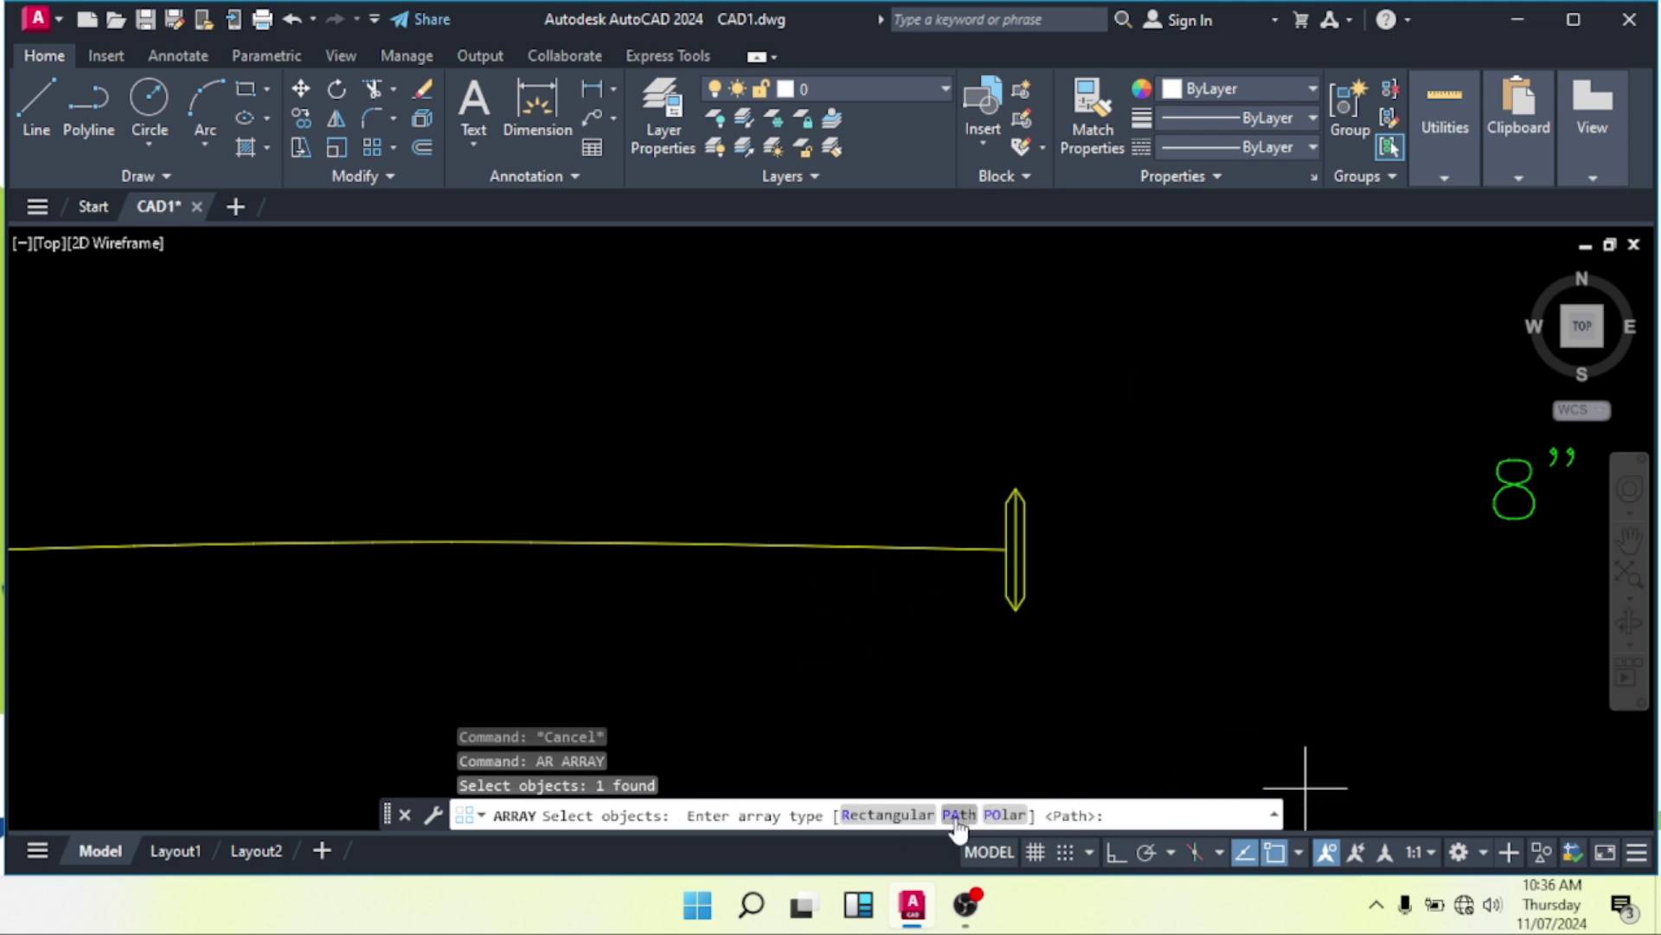
{"action": "left_click", "coordinate": [893, 552]}
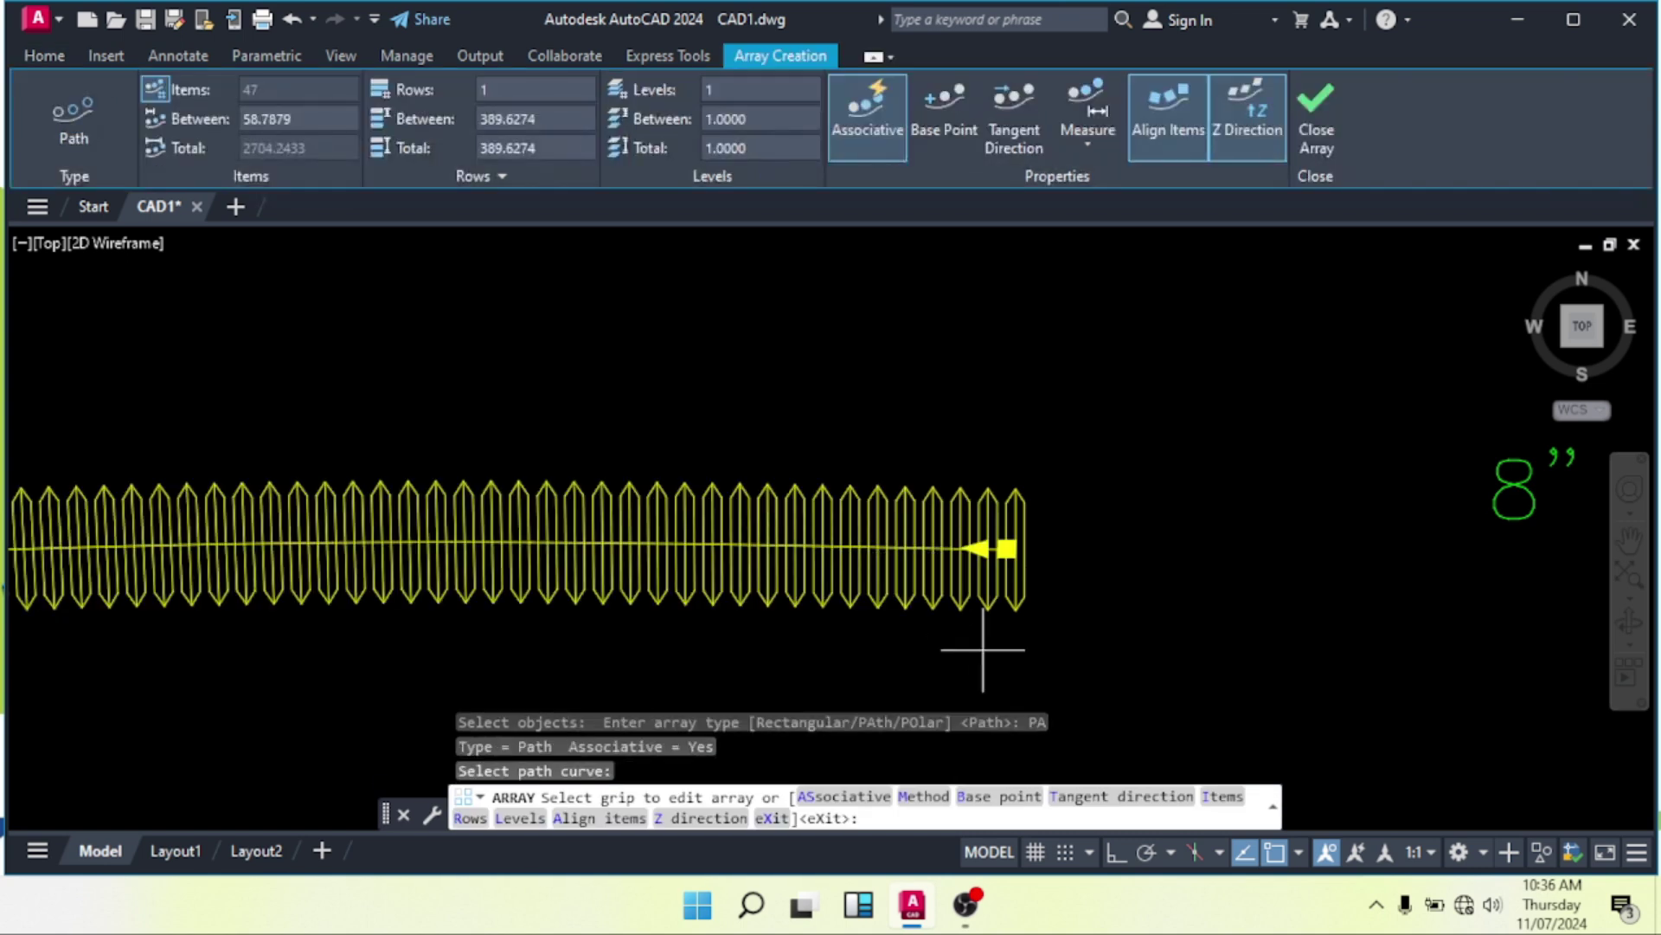
{"action": "key", "text": "Return"}
{"action": "scroll", "coordinate": [926, 557], "scroll_direction": "up", "scroll_amount": 6}
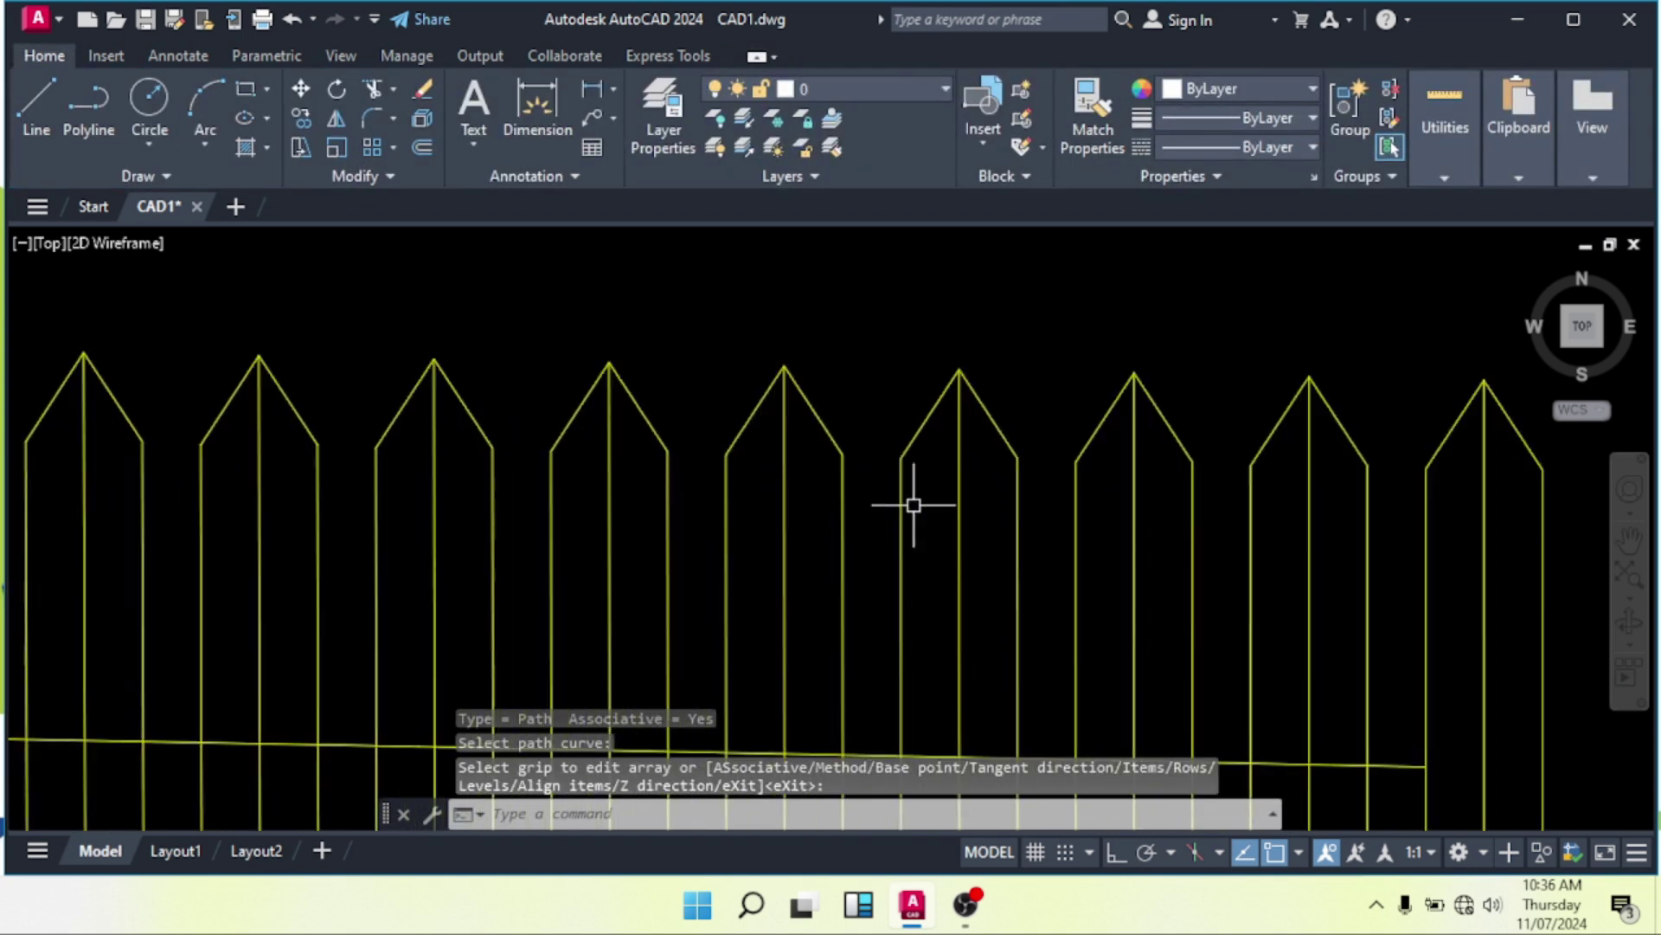
Tighten the connector array's item spacing to 45 and finally to 40.
{"action": "scroll", "coordinate": [915, 498], "scroll_direction": "down", "scroll_amount": 3}
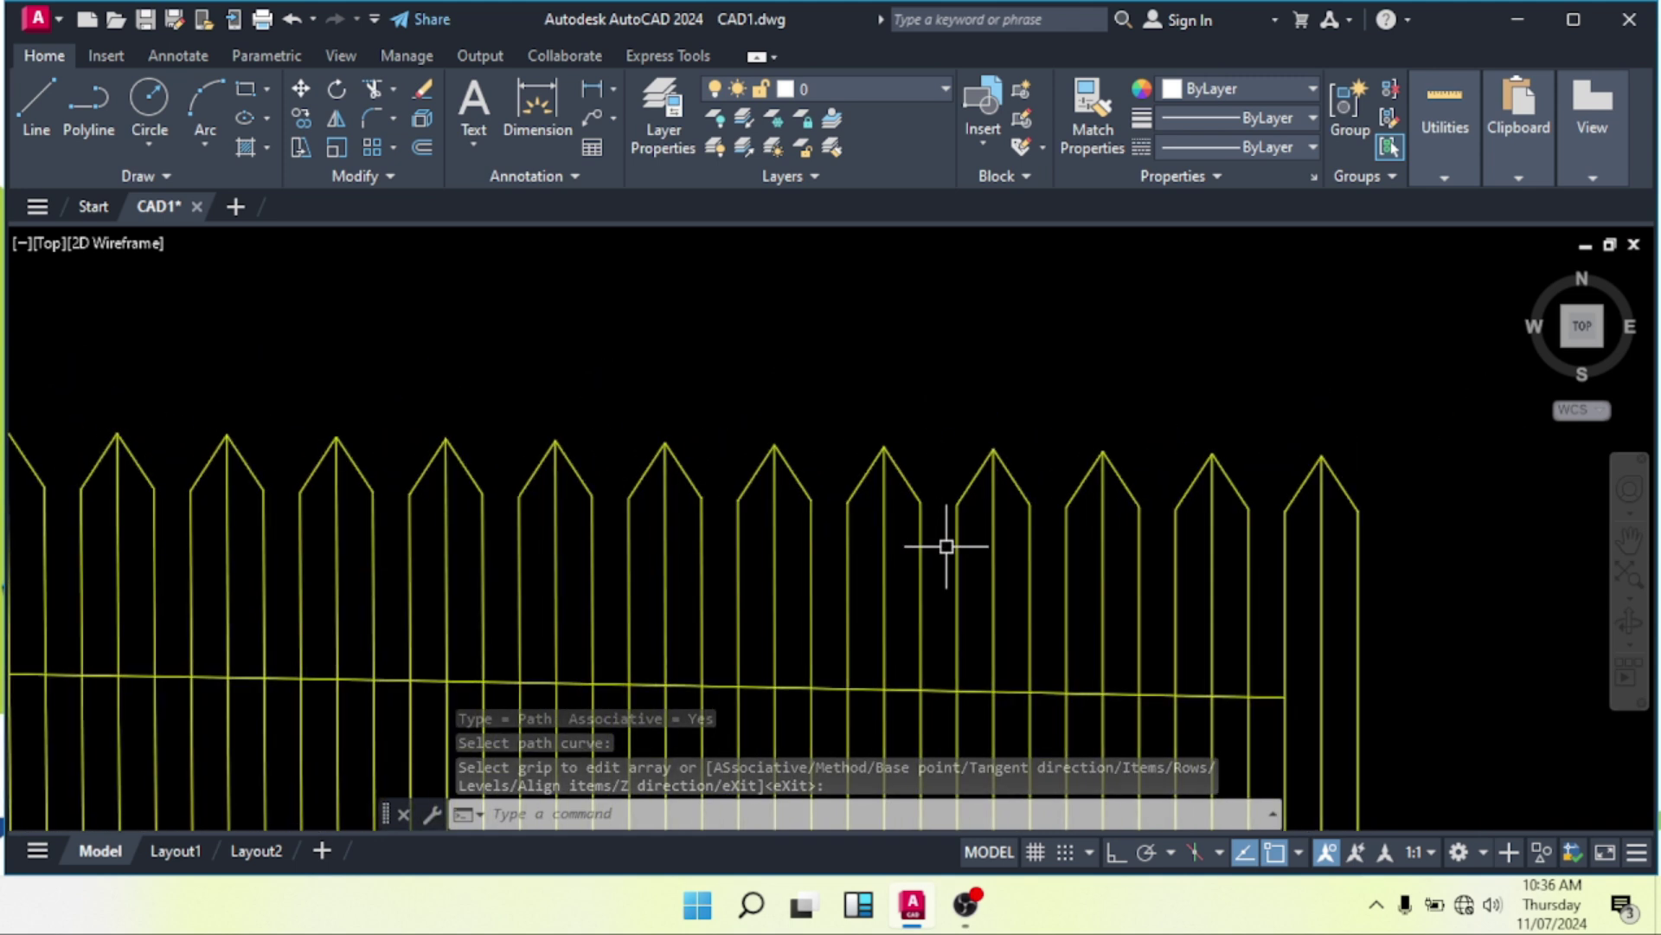
{"action": "left_click", "coordinate": [956, 527]}
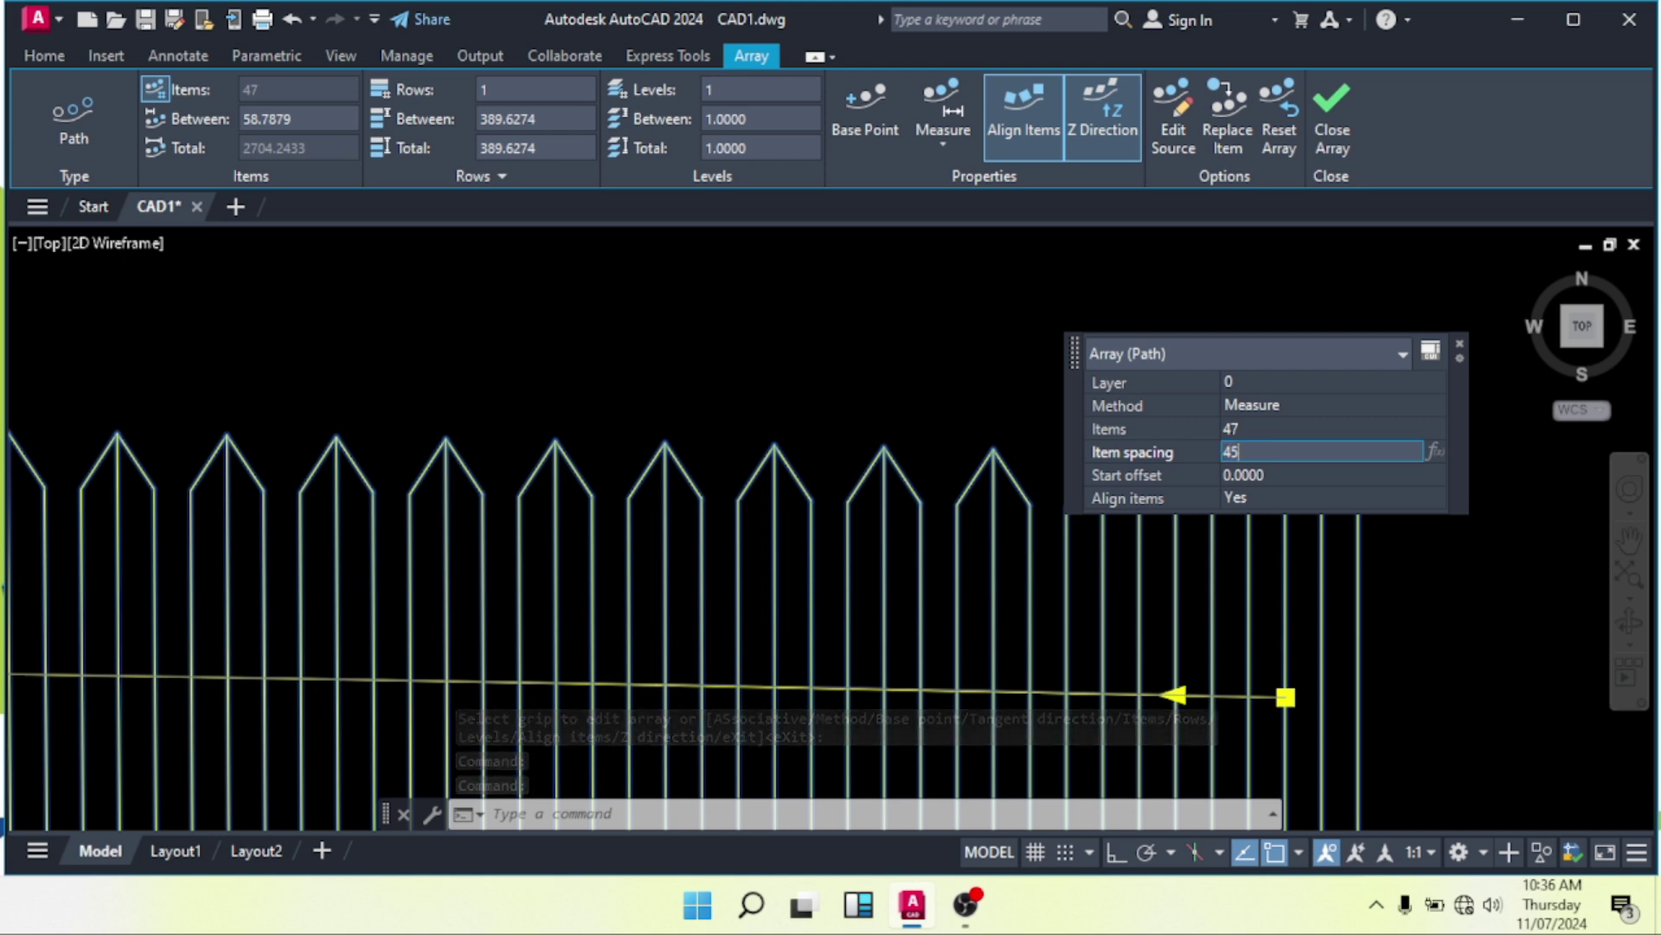
{"action": "key", "text": "Tab"}
{"action": "left_click", "coordinate": [1272, 449]}
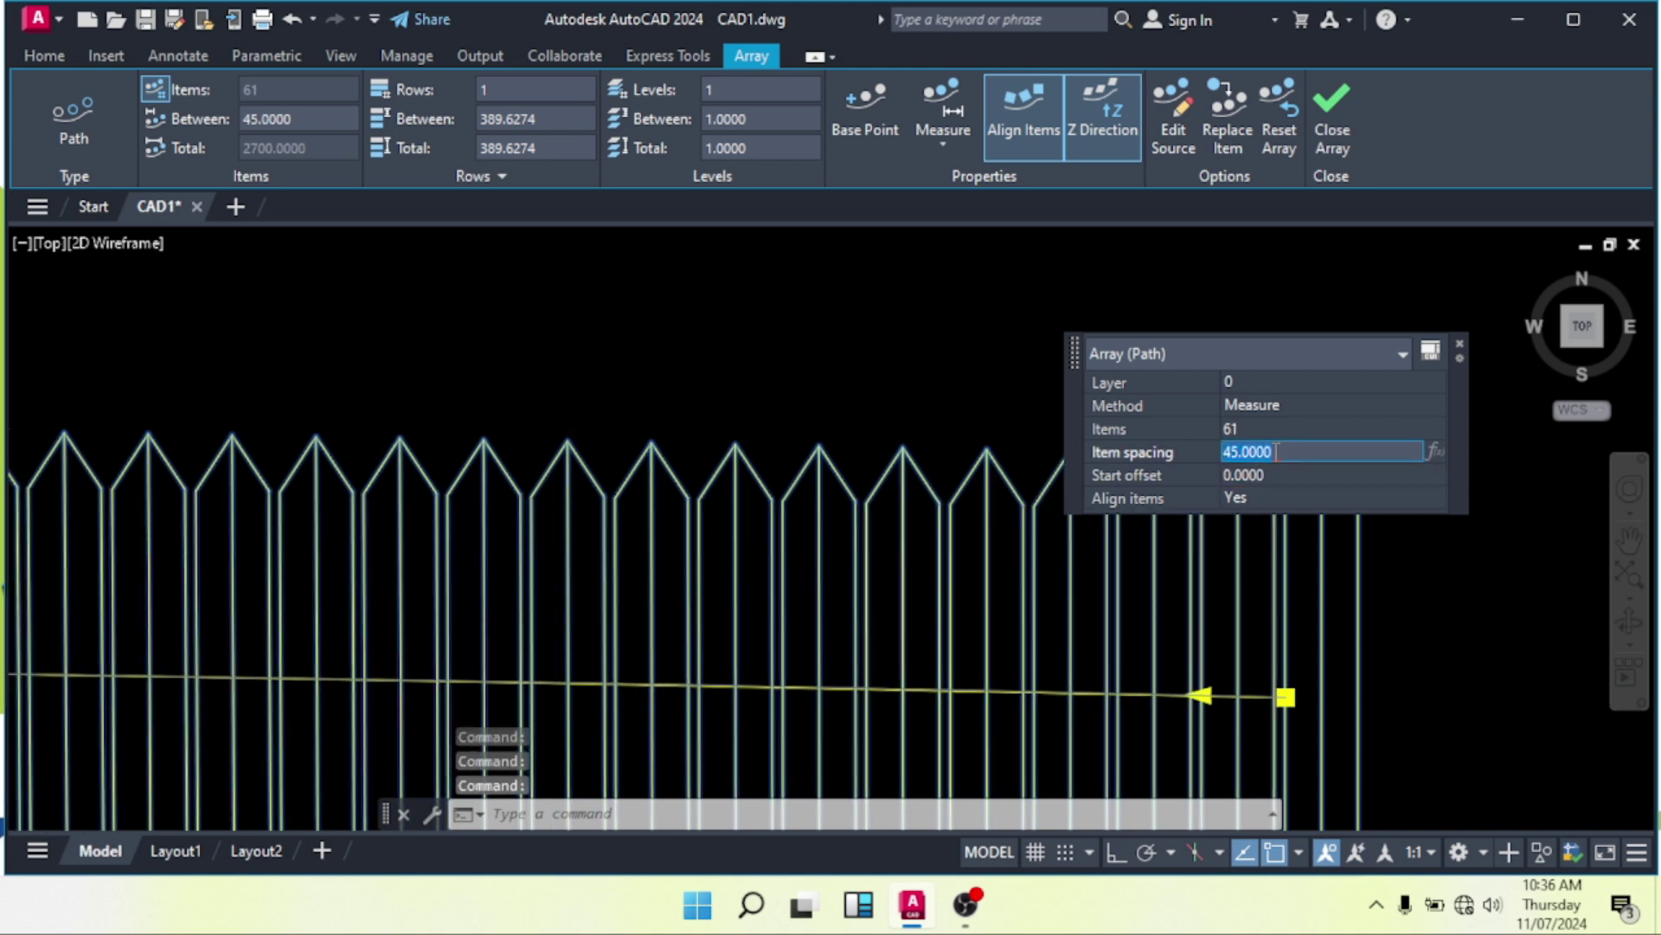
{"action": "type", "text": "44"}
{"action": "key", "text": "BackSpace"}
{"action": "type", "text": "0"}
{"action": "key", "text": "Tab"}
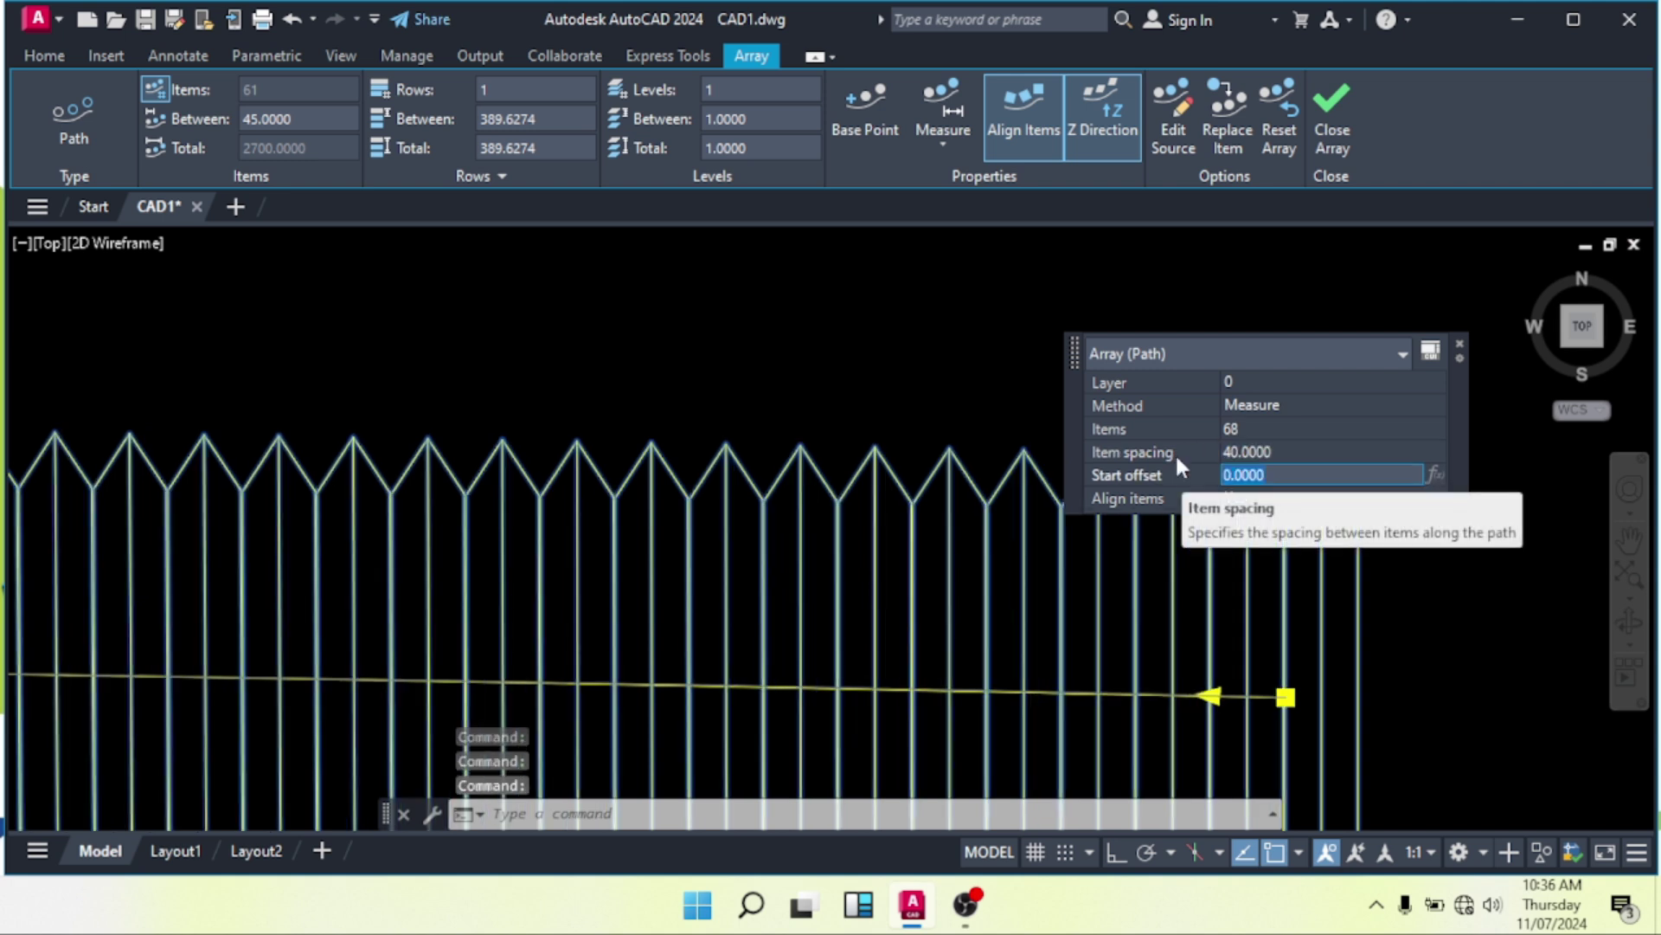
{"action": "key", "text": "Escape"}
{"action": "key", "text": "Escape"}
{"action": "key", "text": "Escape"}
{"action": "scroll", "coordinate": [1168, 582], "scroll_direction": "down", "scroll_amount": 5}
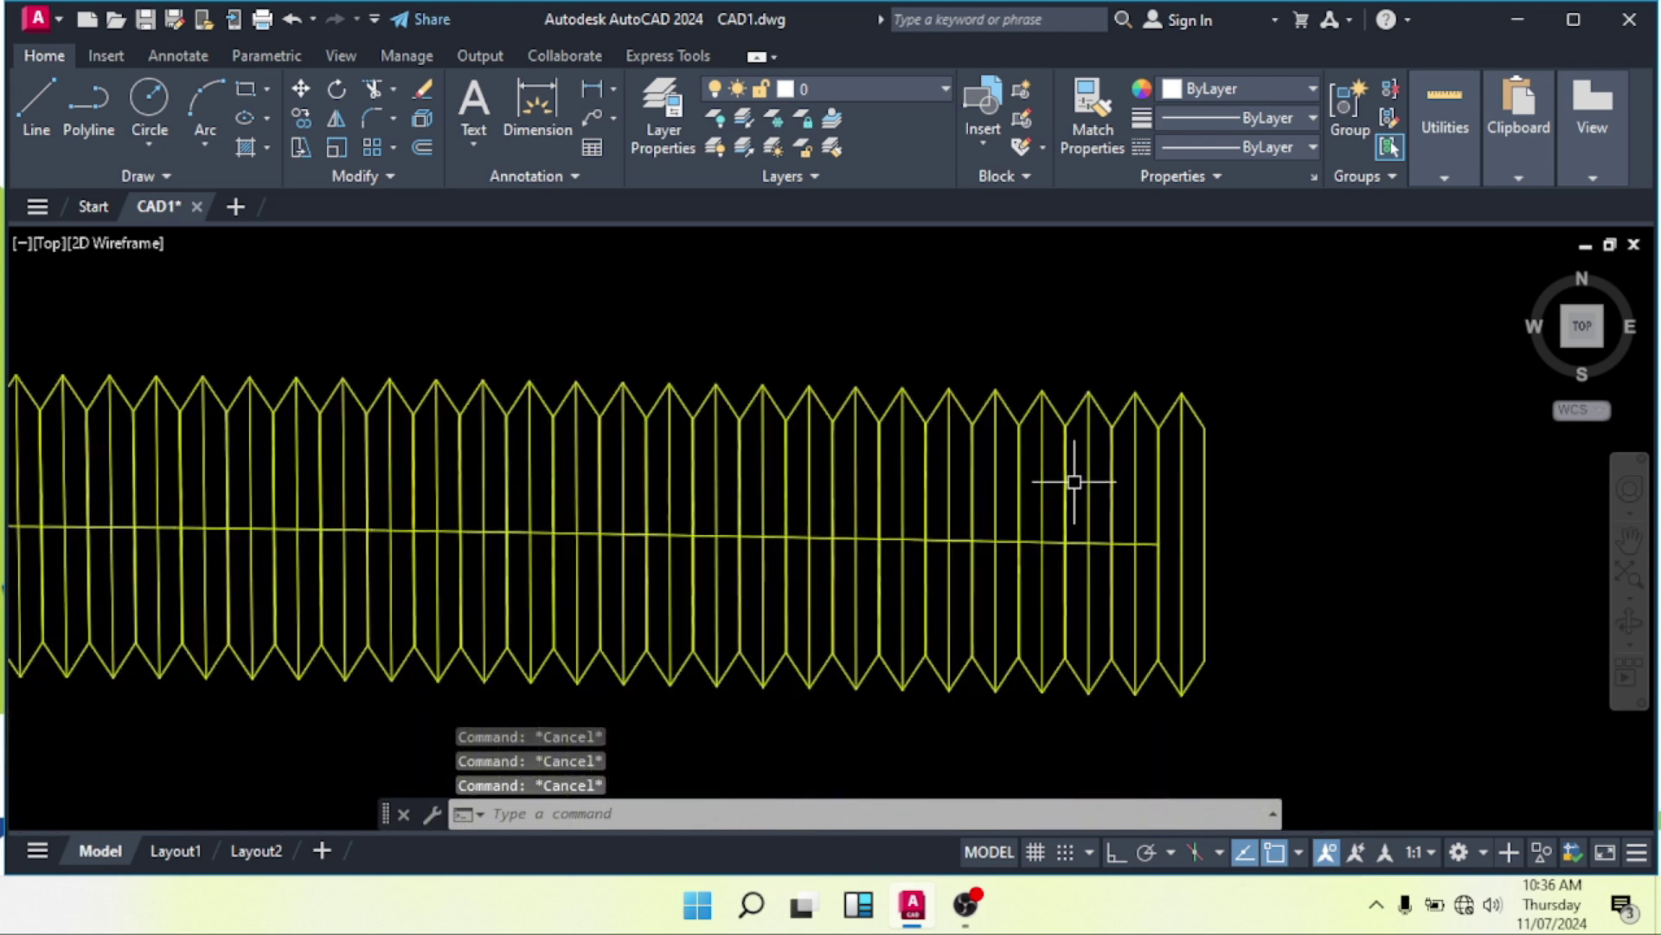
{"action": "mouse_move", "coordinate": [994, 556]}
{"action": "middle_mouse_down"}
{"action": "mouse_move", "coordinate": [1068, 556]}
{"action": "mouse_move", "coordinate": [930, 513]}
{"action": "middle_mouse_up"}
{"action": "middle_click_drag", "start_coordinate": [938, 510], "coordinate": [974, 512]}
{"action": "left_click", "coordinate": [1044, 538]}
{"action": "left_click", "coordinate": [931, 415]}
{"action": "key", "text": "Escape"}
{"action": "key", "text": "Escape"}
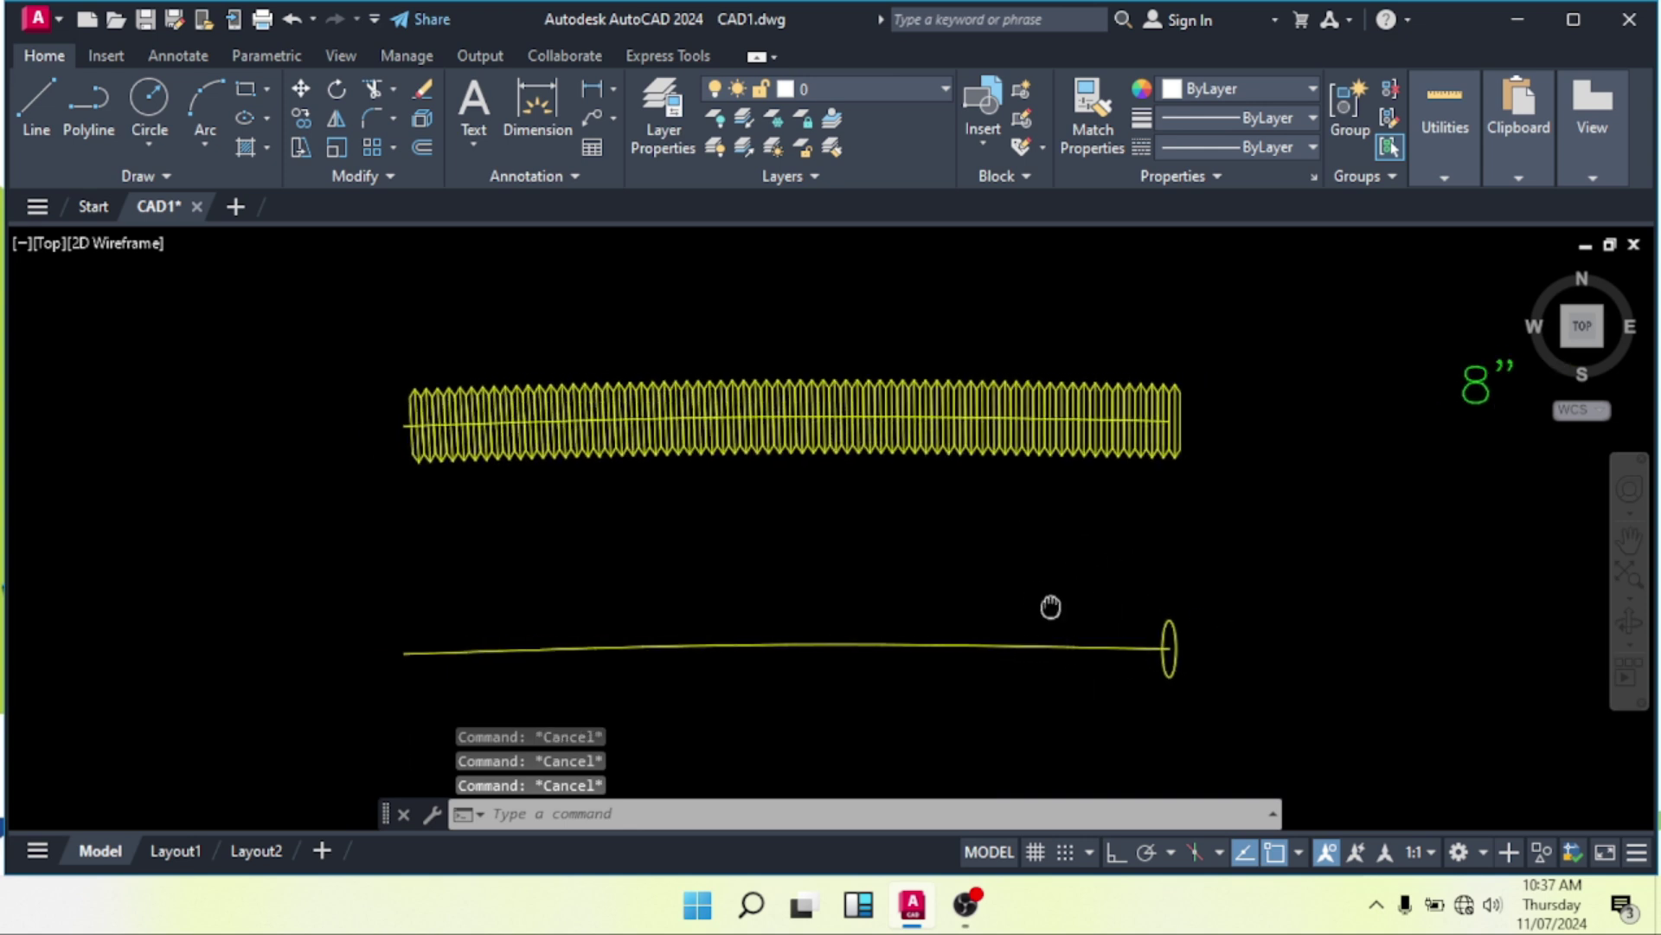
Array the ellipse along the lower spline as a path array.
{"action": "scroll", "coordinate": [1019, 601], "scroll_direction": "up", "scroll_amount": 2}
{"action": "type", "text": "ar"}
{"action": "key", "text": "Return"}
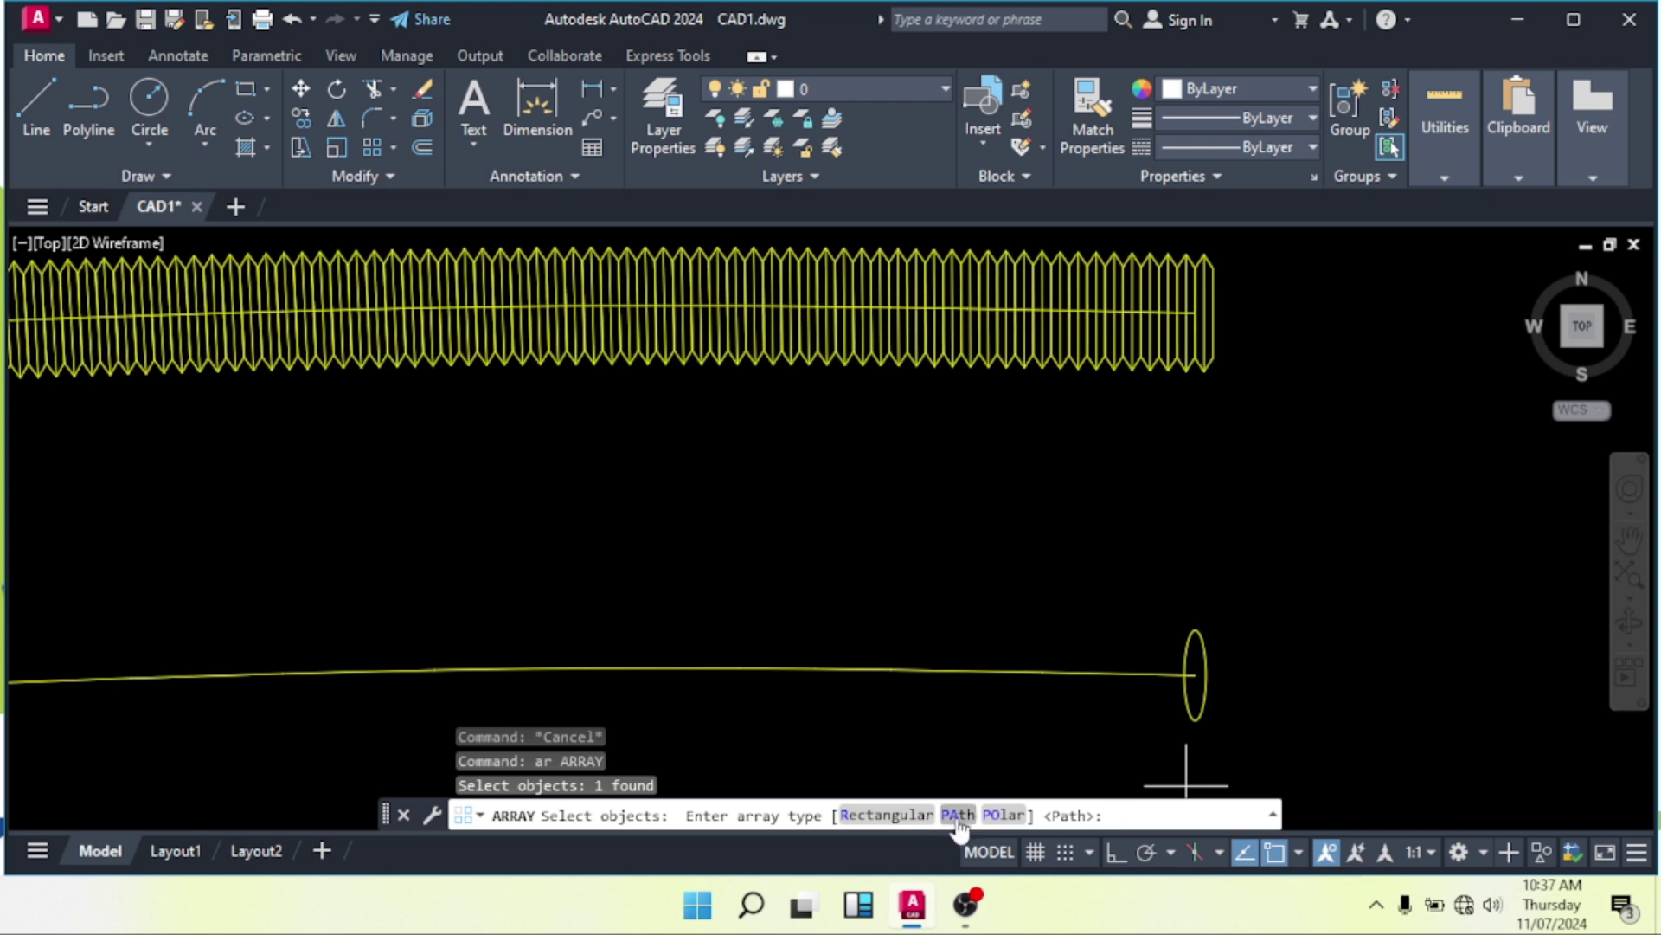
{"action": "left_click", "coordinate": [958, 815]}
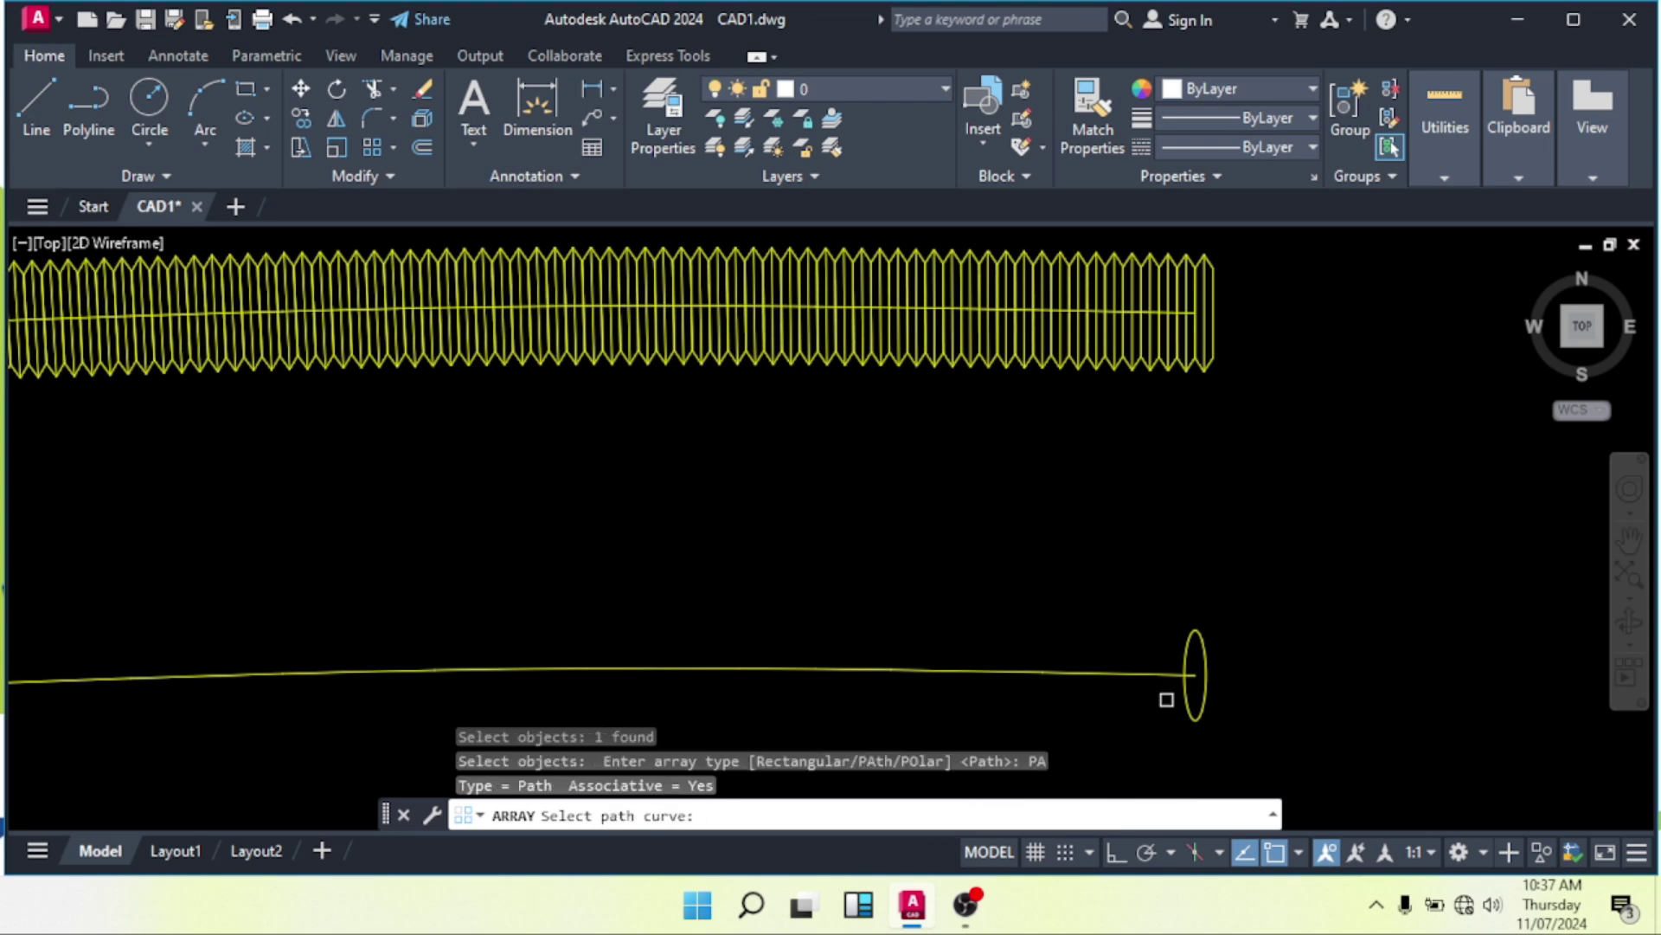
{"action": "left_click", "coordinate": [1024, 672]}
{"action": "key", "text": "Return"}
Reduce the ellipse array's item spacing in stages to 60, 50 and finally 40.
{"action": "scroll", "coordinate": [1186, 679], "scroll_direction": "up", "scroll_amount": 2}
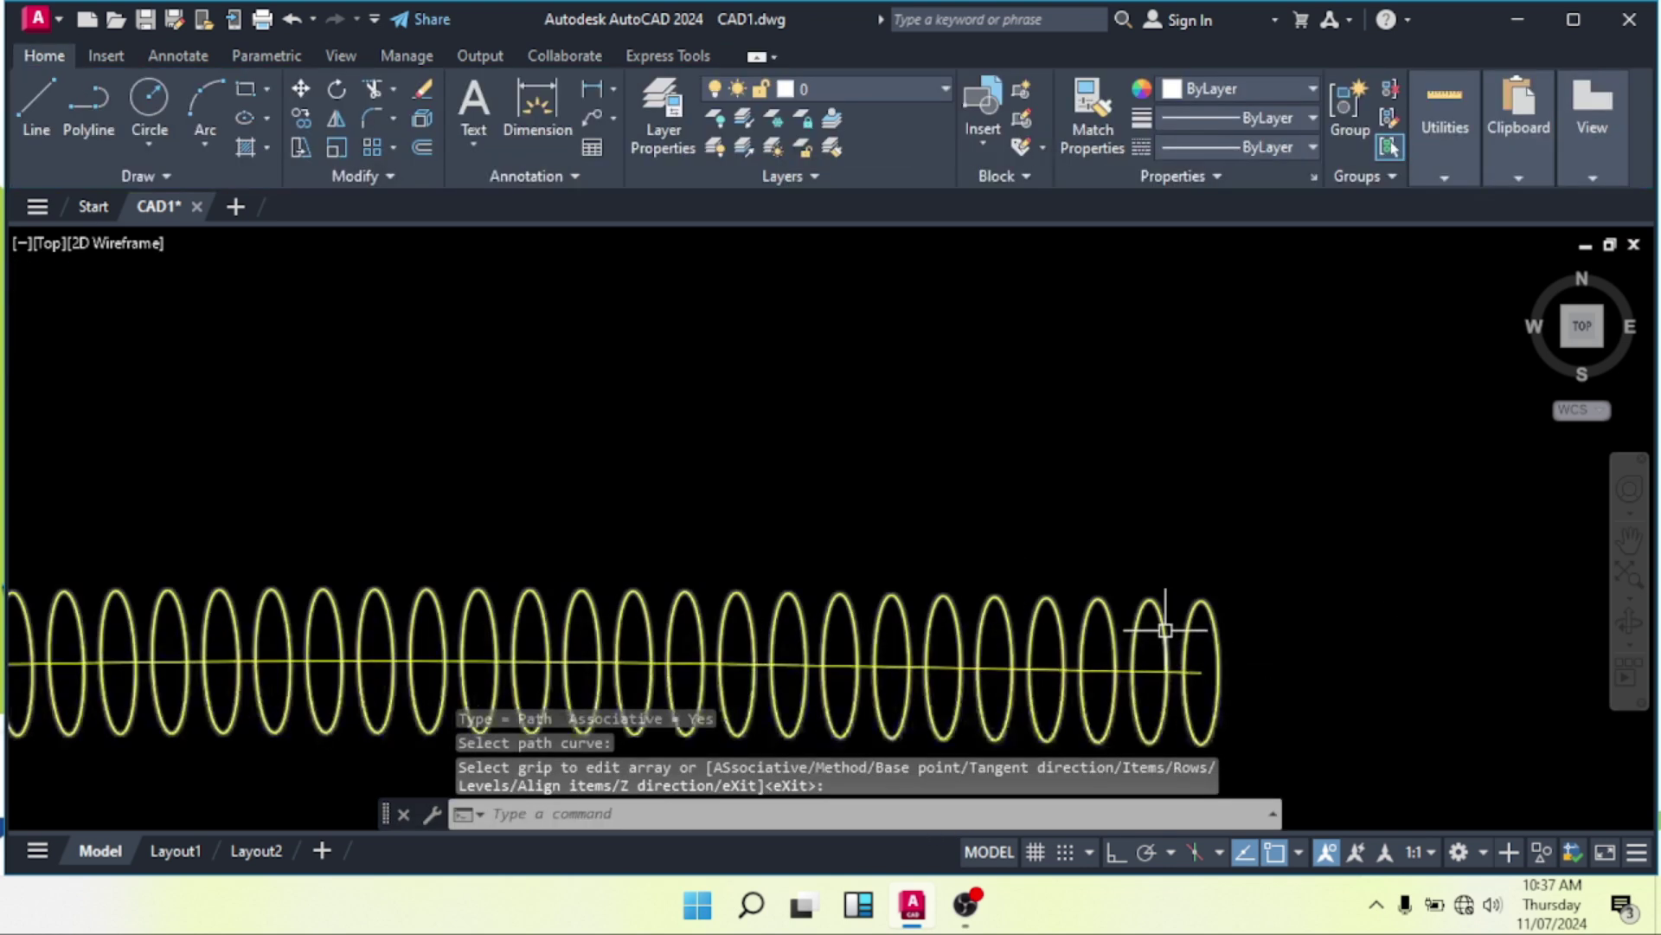
{"action": "left_click", "coordinate": [1165, 630]}
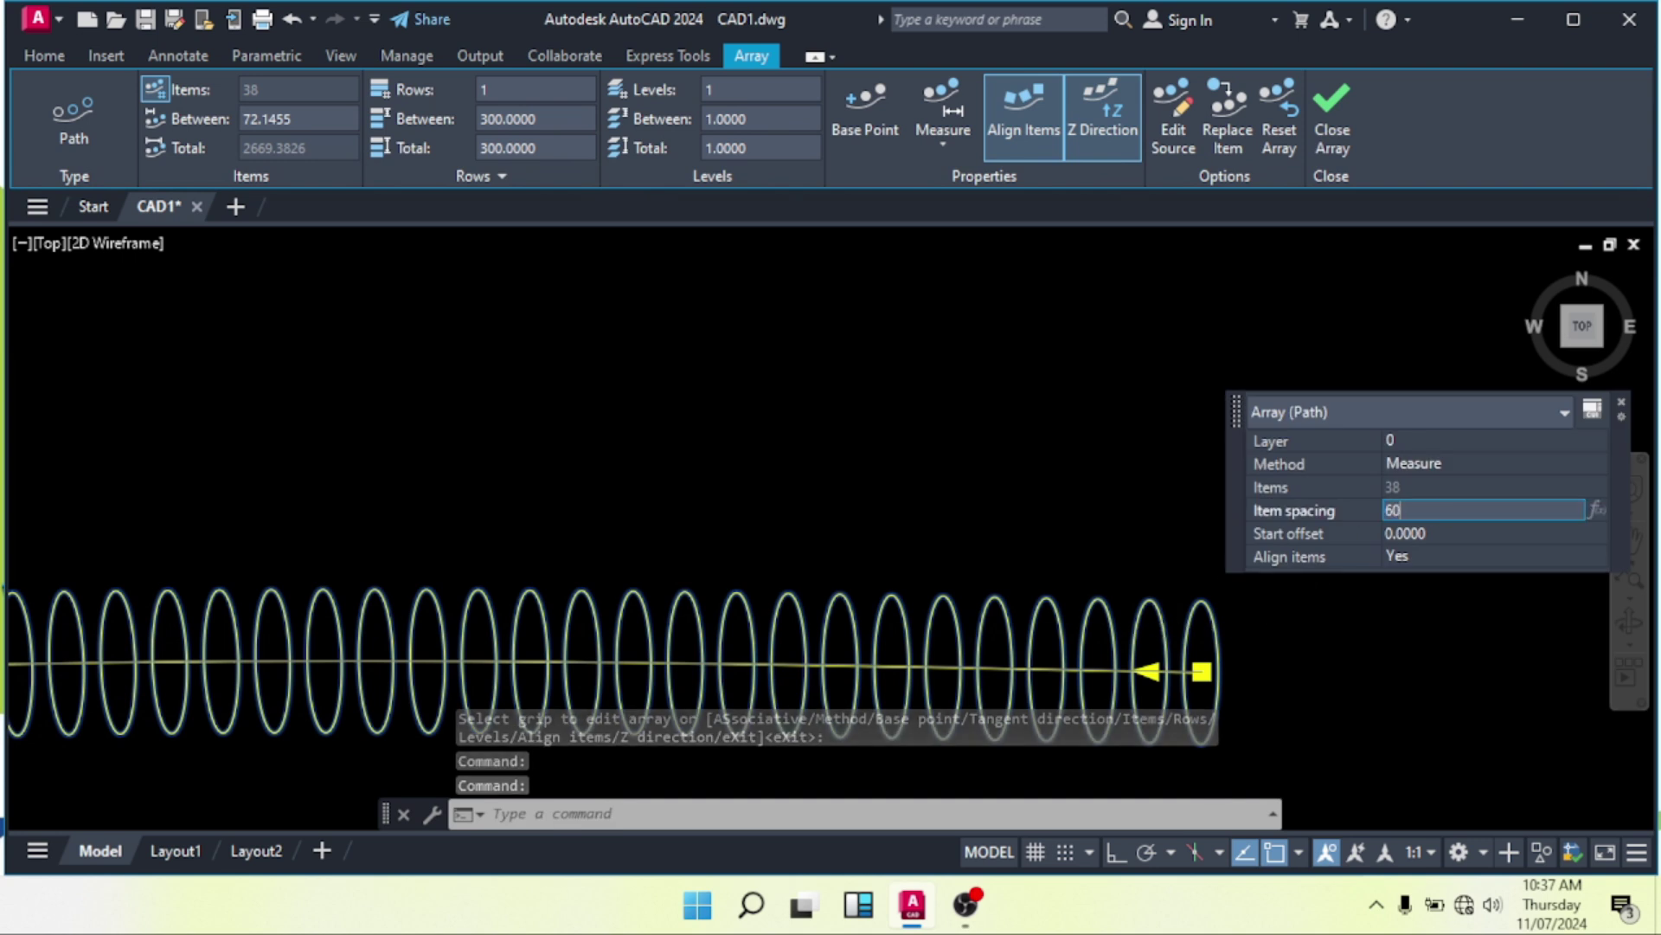
{"action": "left_click", "coordinate": [1427, 530]}
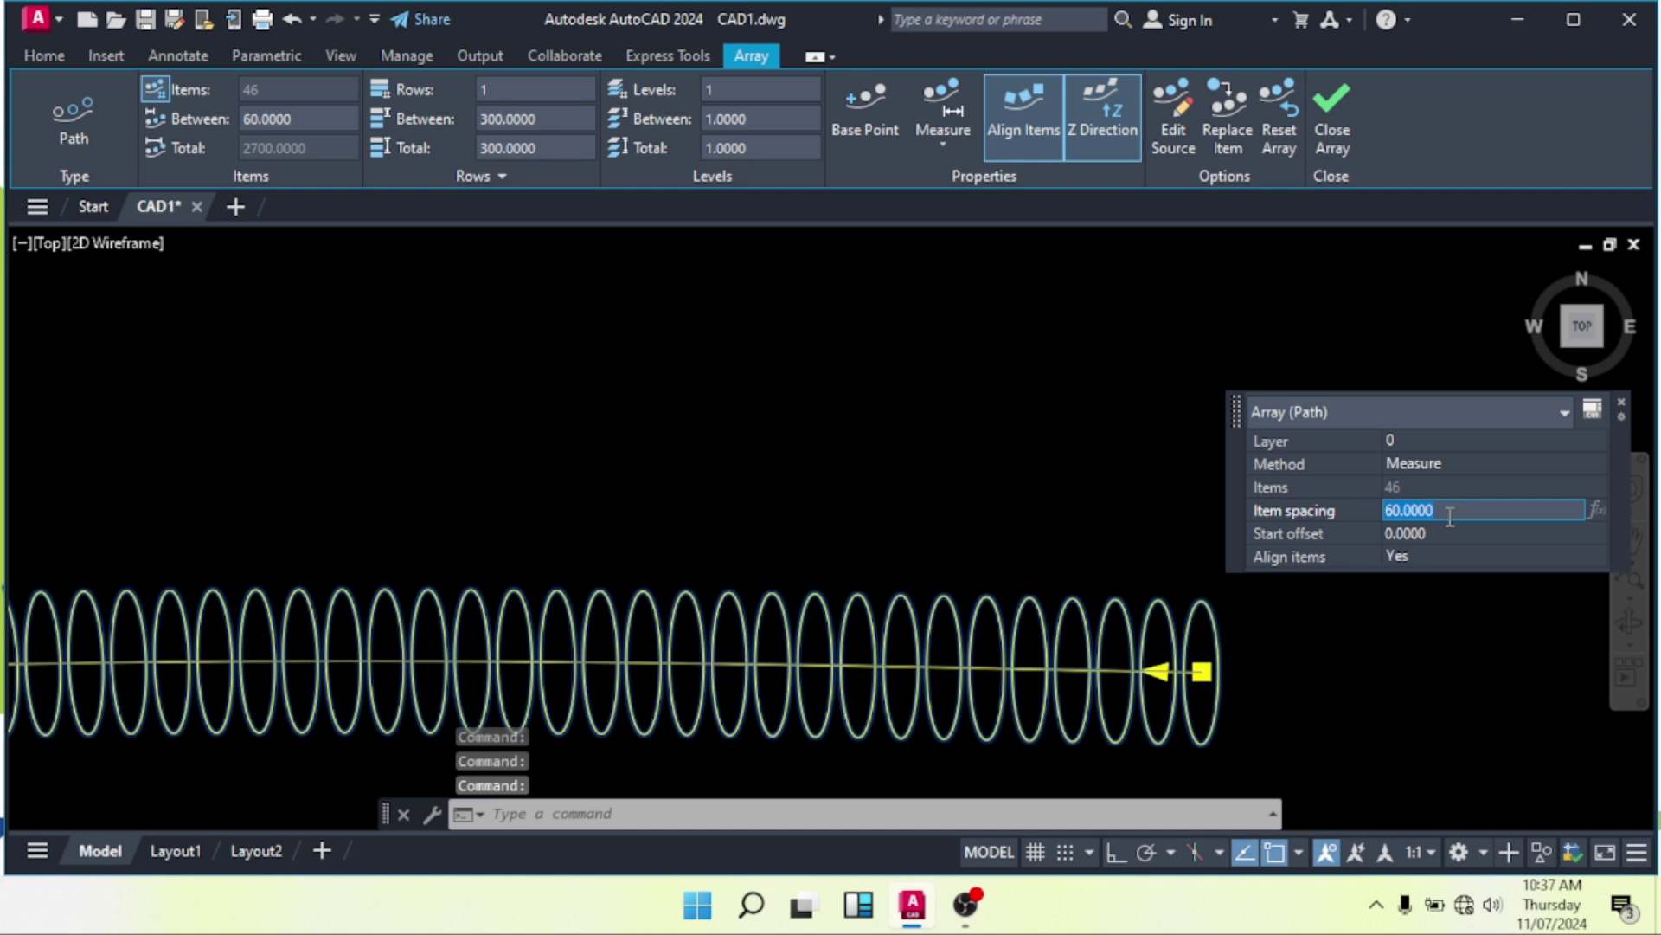
{"action": "type", "text": "50"}
{"action": "key", "text": "Return"}
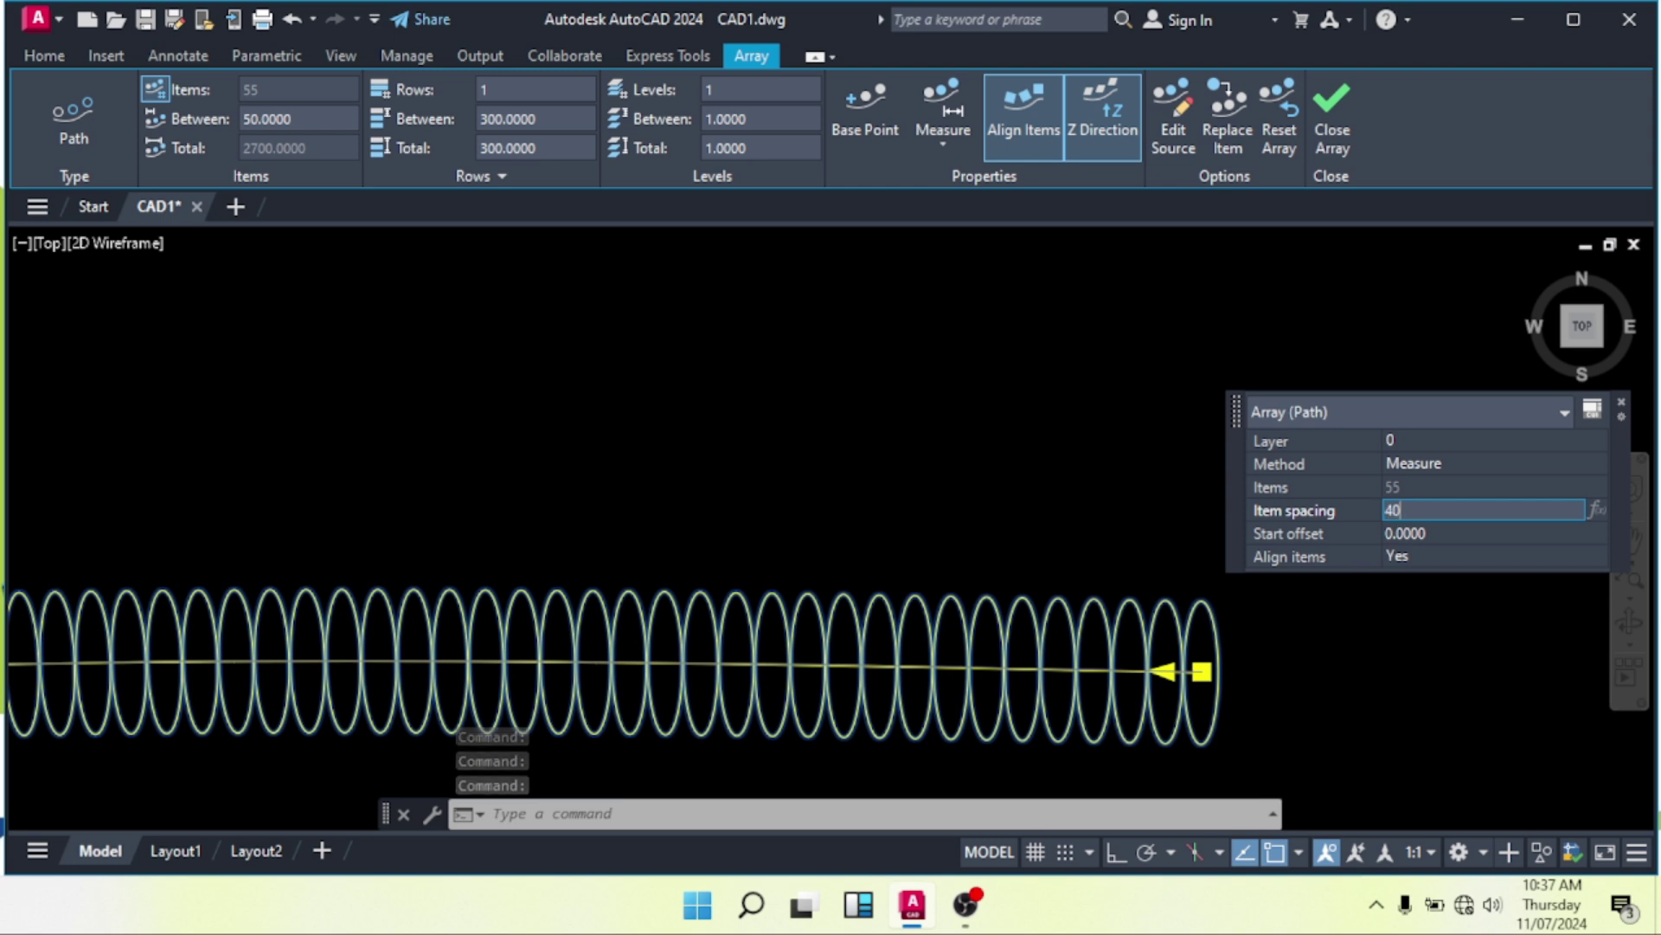
{"action": "key", "text": "Return"}
{"action": "key", "text": "Escape"}
{"action": "key", "text": "Escape"}
{"action": "scroll", "coordinate": [891, 580], "scroll_direction": "down", "scroll_amount": 3}
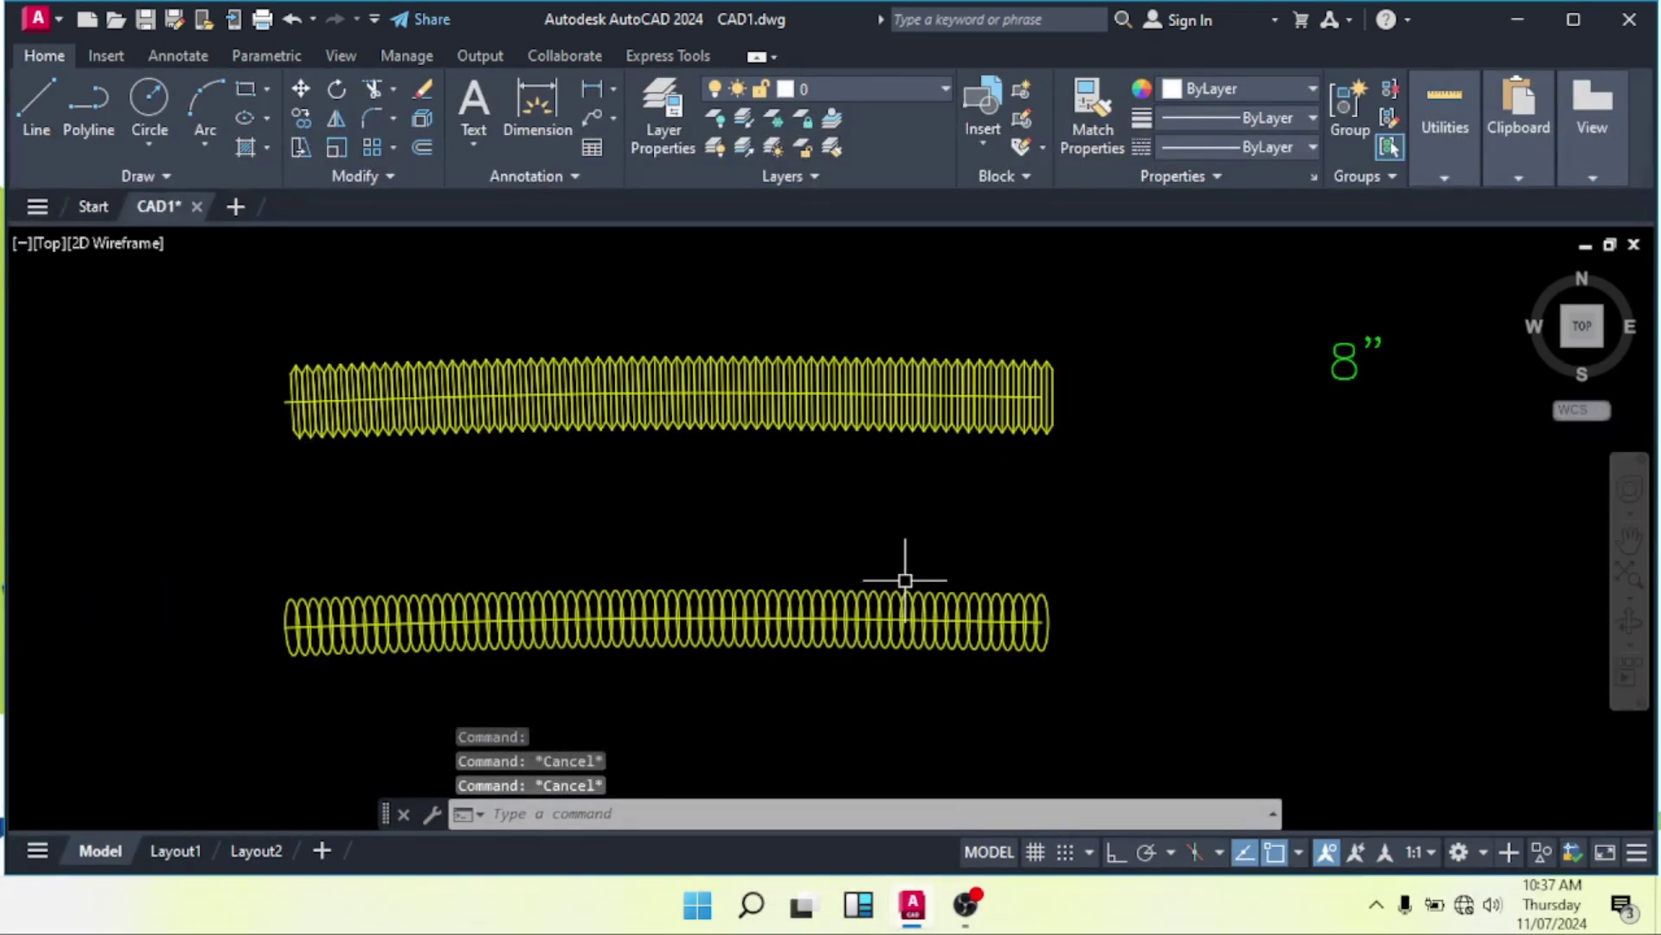
{"action": "scroll", "coordinate": [895, 577], "scroll_direction": "down", "scroll_amount": 2}
{"action": "middle_click_drag", "start_coordinate": [766, 446], "coordinate": [910, 554]}
{"action": "key", "text": "Escape"}
{"action": "scroll", "coordinate": [911, 555], "scroll_direction": "down", "scroll_amount": 4}
{"action": "middle_click_drag", "start_coordinate": [868, 541], "coordinate": [930, 661]}
{"action": "scroll", "coordinate": [858, 579], "scroll_direction": "up", "scroll_amount": 4}
{"action": "left_click", "coordinate": [960, 570]}
{"action": "left_click", "coordinate": [882, 667]}
{"action": "middle_click_drag", "start_coordinate": [885, 605], "coordinate": [860, 582]}
{"action": "key", "text": "Escape"}
{"action": "key", "text": "Escape"}
Stretch the right end of the upper flexible duct's spline onto the lower edge of the SAD-700x300 duct.
{"action": "scroll", "coordinate": [993, 671], "scroll_direction": "up", "scroll_amount": 3}
{"action": "middle_click_drag", "start_coordinate": [994, 611], "coordinate": [943, 518]}
{"action": "scroll", "coordinate": [979, 450], "scroll_direction": "up", "scroll_amount": 5}
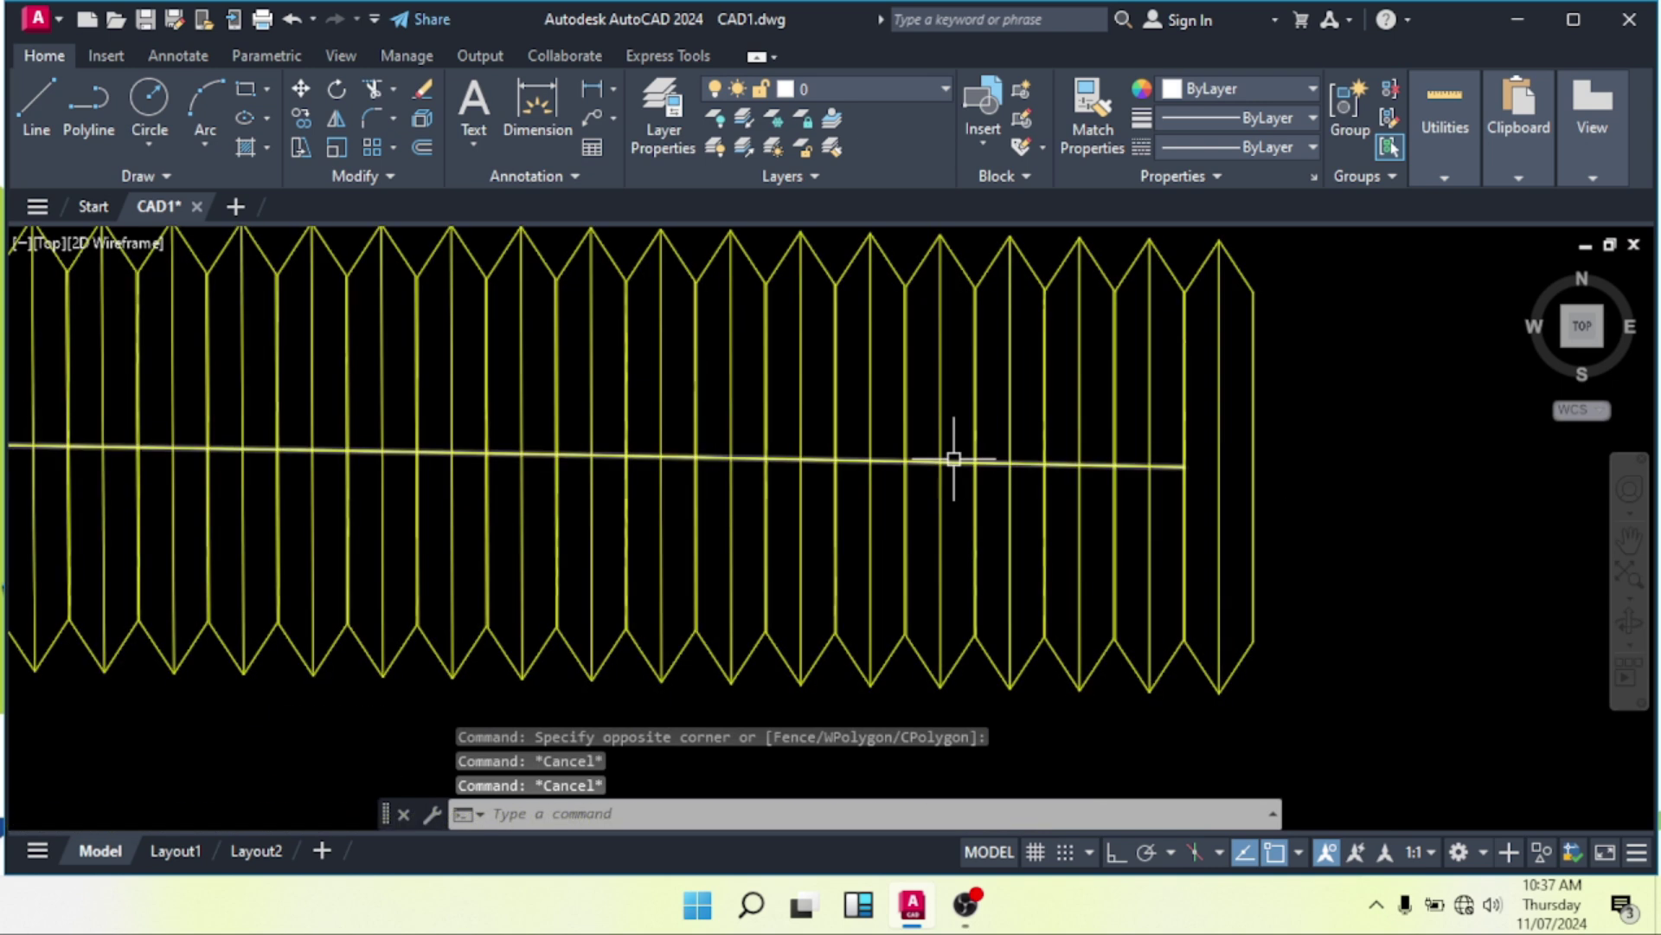
{"action": "left_click", "coordinate": [953, 459]}
{"action": "scroll", "coordinate": [953, 458], "scroll_direction": "down", "scroll_amount": 5}
{"action": "scroll", "coordinate": [791, 511], "scroll_direction": "down", "scroll_amount": 3}
{"action": "scroll", "coordinate": [725, 572], "scroll_direction": "up", "scroll_amount": 3}
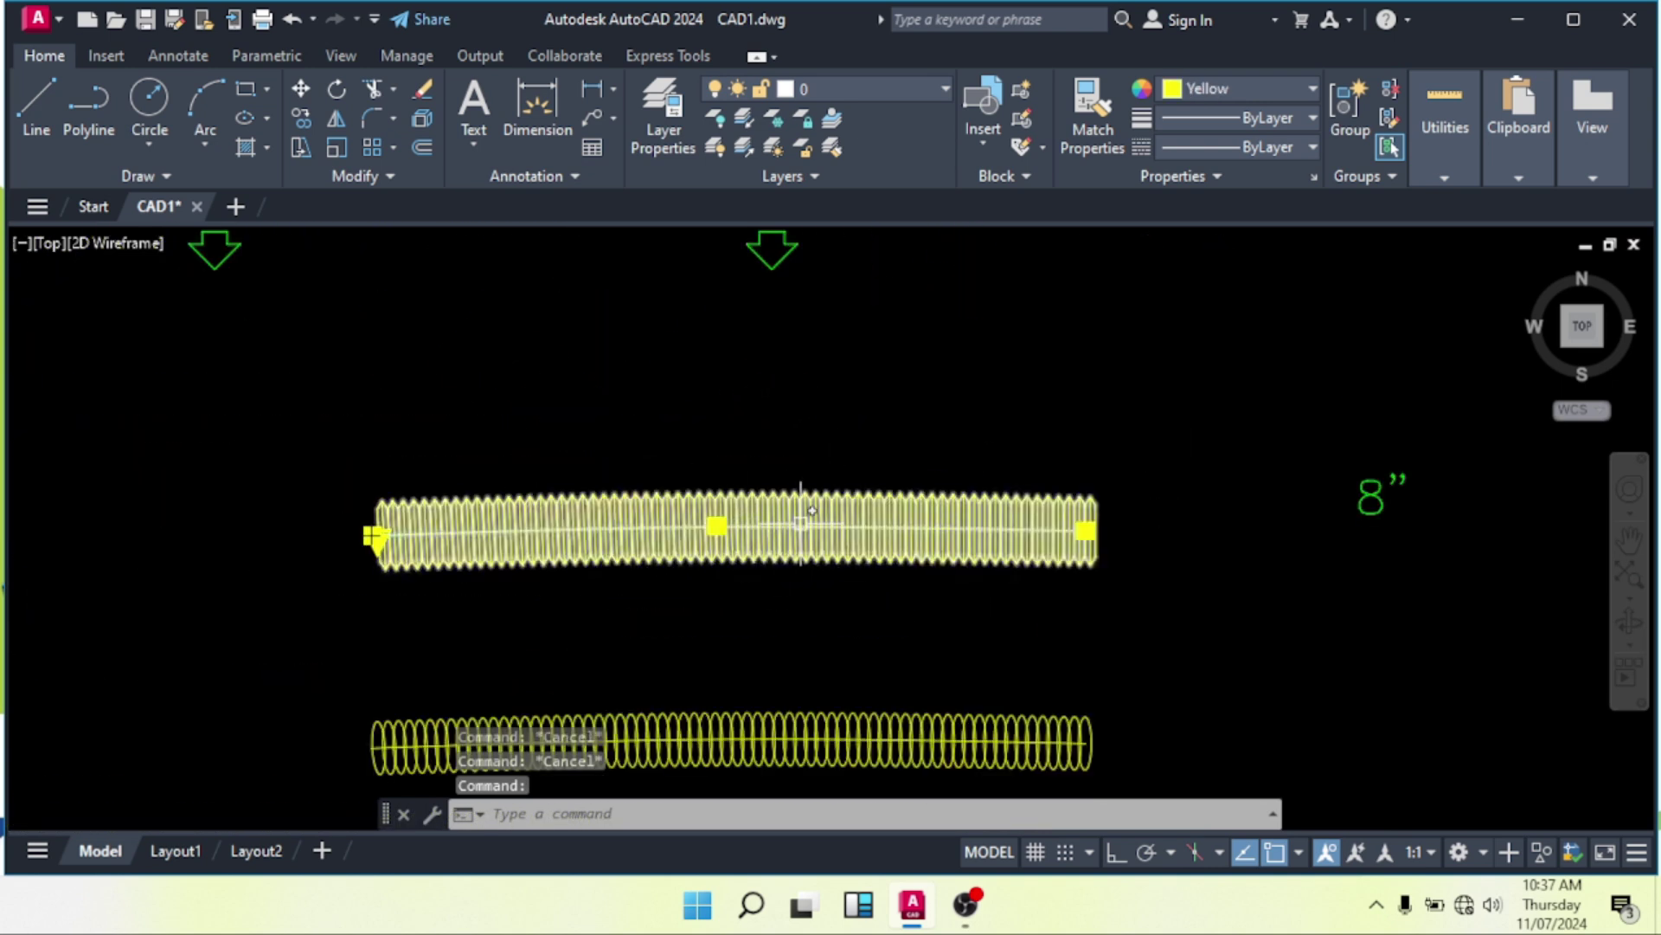
{"action": "middle_click_drag", "start_coordinate": [711, 557], "coordinate": [851, 554]}
{"action": "scroll", "coordinate": [604, 569], "scroll_direction": "up", "scroll_amount": 2}
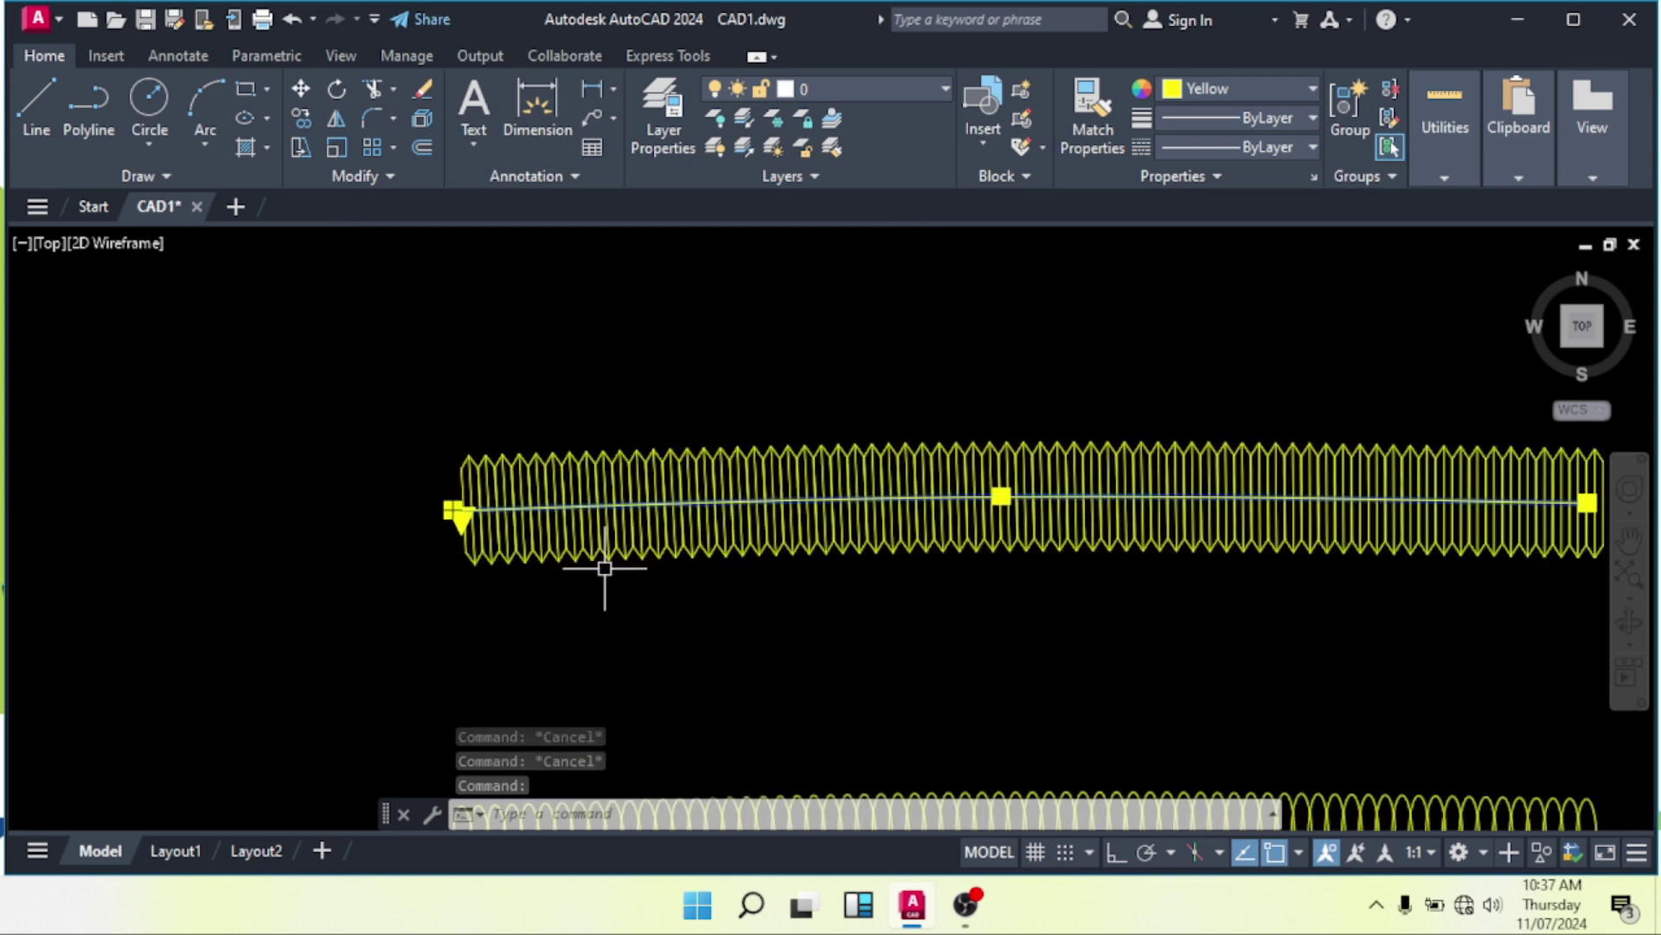
{"action": "scroll", "coordinate": [656, 570], "scroll_direction": "down", "scroll_amount": 2}
{"action": "scroll", "coordinate": [779, 519], "scroll_direction": "up", "scroll_amount": 4}
{"action": "scroll", "coordinate": [649, 493], "scroll_direction": "down", "scroll_amount": 3}
{"action": "scroll", "coordinate": [1152, 455], "scroll_direction": "down", "scroll_amount": 2}
{"action": "middle_click_drag", "start_coordinate": [1313, 511], "coordinate": [1001, 545]}
{"action": "scroll", "coordinate": [784, 447], "scroll_direction": "down", "scroll_amount": 2}
{"action": "middle_click_drag", "start_coordinate": [784, 446], "coordinate": [880, 583]}
{"action": "mouse_move", "coordinate": [825, 479]}
{"action": "middle_mouse_down"}
{"action": "mouse_move", "coordinate": [873, 585]}
{"action": "mouse_move", "coordinate": [829, 450]}
{"action": "middle_mouse_up"}
{"action": "scroll", "coordinate": [822, 288], "scroll_direction": "up", "scroll_amount": 2}
{"action": "scroll", "coordinate": [842, 319], "scroll_direction": "down", "scroll_amount": 2}
{"action": "scroll", "coordinate": [986, 651], "scroll_direction": "up", "scroll_amount": 4}
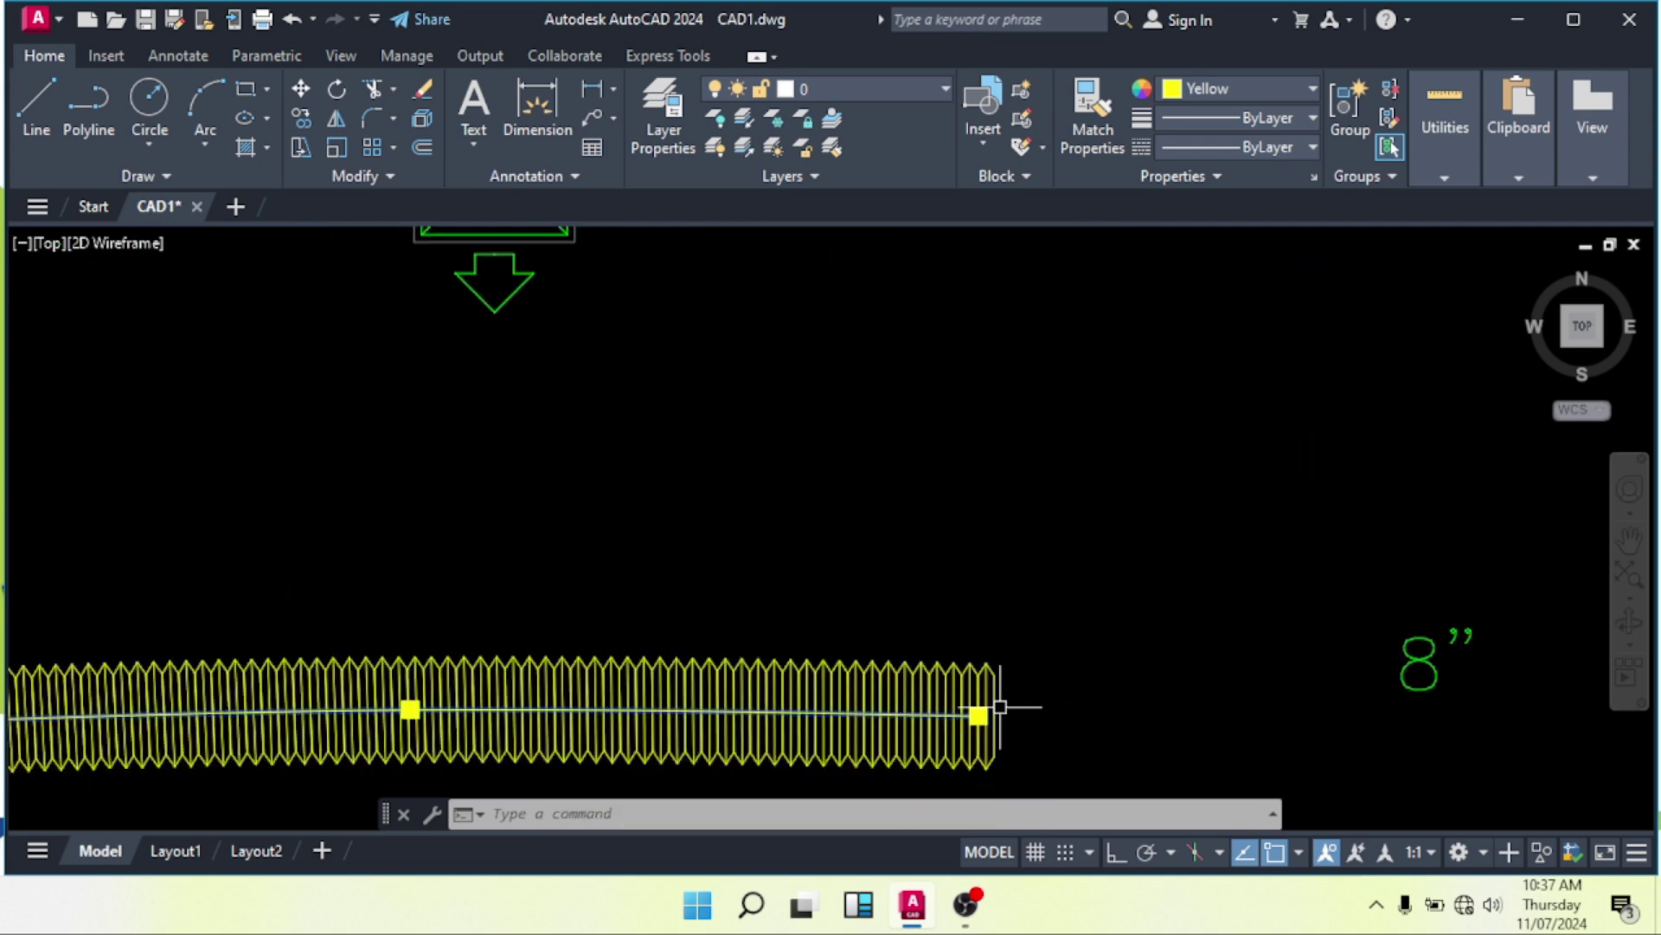
{"action": "left_click", "coordinate": [983, 715]}
{"action": "scroll", "coordinate": [714, 399], "scroll_direction": "down", "scroll_amount": 2}
{"action": "middle_click_drag", "start_coordinate": [709, 390], "coordinate": [837, 599]}
{"action": "scroll", "coordinate": [831, 592], "scroll_direction": "down", "scroll_amount": 2}
{"action": "middle_click_drag", "start_coordinate": [772, 481], "coordinate": [828, 691]}
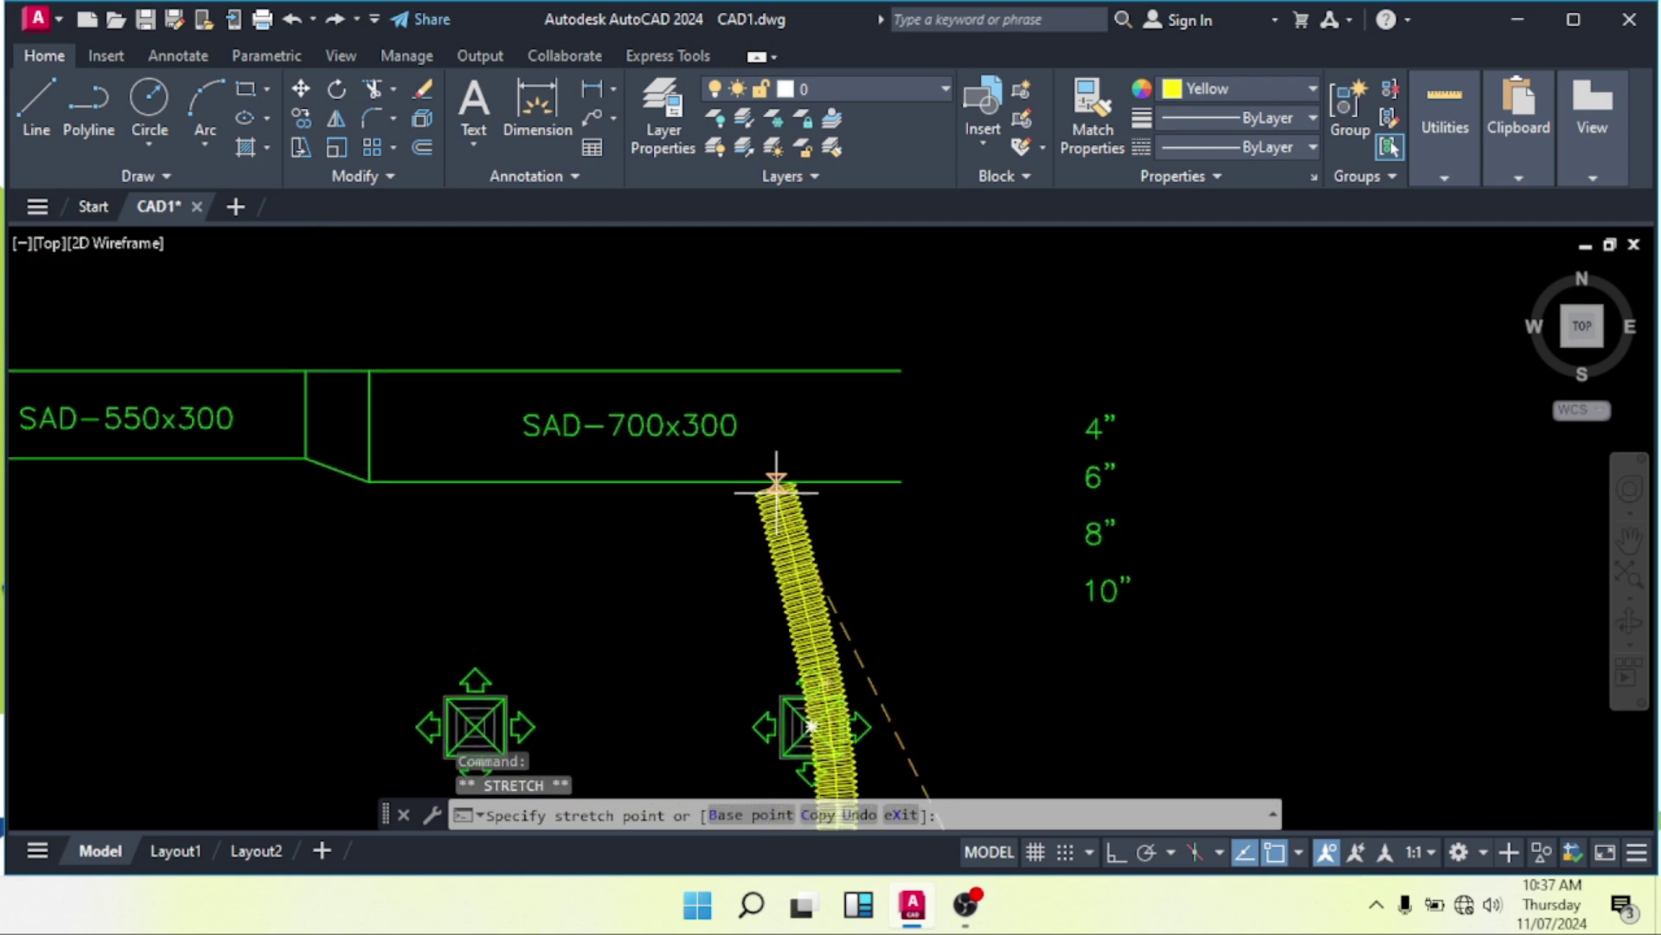
{"action": "scroll", "coordinate": [776, 485], "scroll_direction": "up", "scroll_amount": 2}
{"action": "scroll", "coordinate": [816, 485], "scroll_direction": "down", "scroll_amount": 2}
Stretch the left end of the same spline to a point below the diffuser under the SAD-700x300 duct.
{"action": "middle_click_drag", "start_coordinate": [794, 518], "coordinate": [775, 363]}
{"action": "middle_click_drag", "start_coordinate": [783, 563], "coordinate": [795, 363]}
{"action": "scroll", "coordinate": [597, 619], "scroll_direction": "up", "scroll_amount": 2}
{"action": "scroll", "coordinate": [567, 558], "scroll_direction": "up", "scroll_amount": 6}
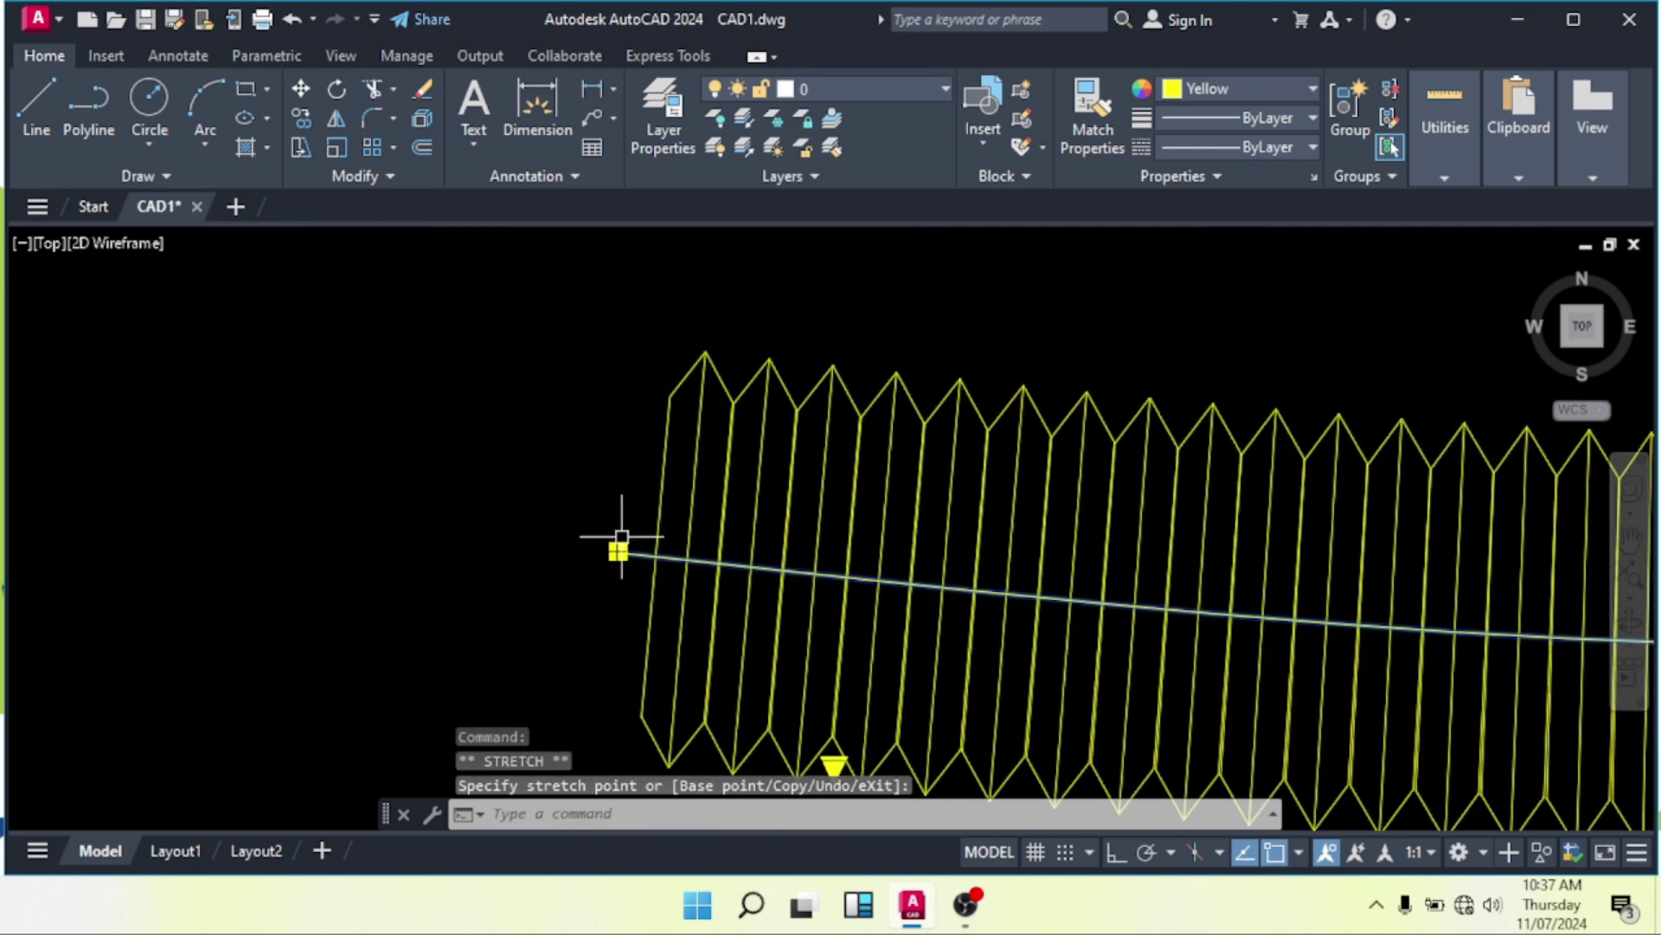
{"action": "left_click", "coordinate": [618, 551]}
{"action": "scroll", "coordinate": [948, 387], "scroll_direction": "down", "scroll_amount": 8}
{"action": "middle_click_drag", "start_coordinate": [946, 383], "coordinate": [615, 511]}
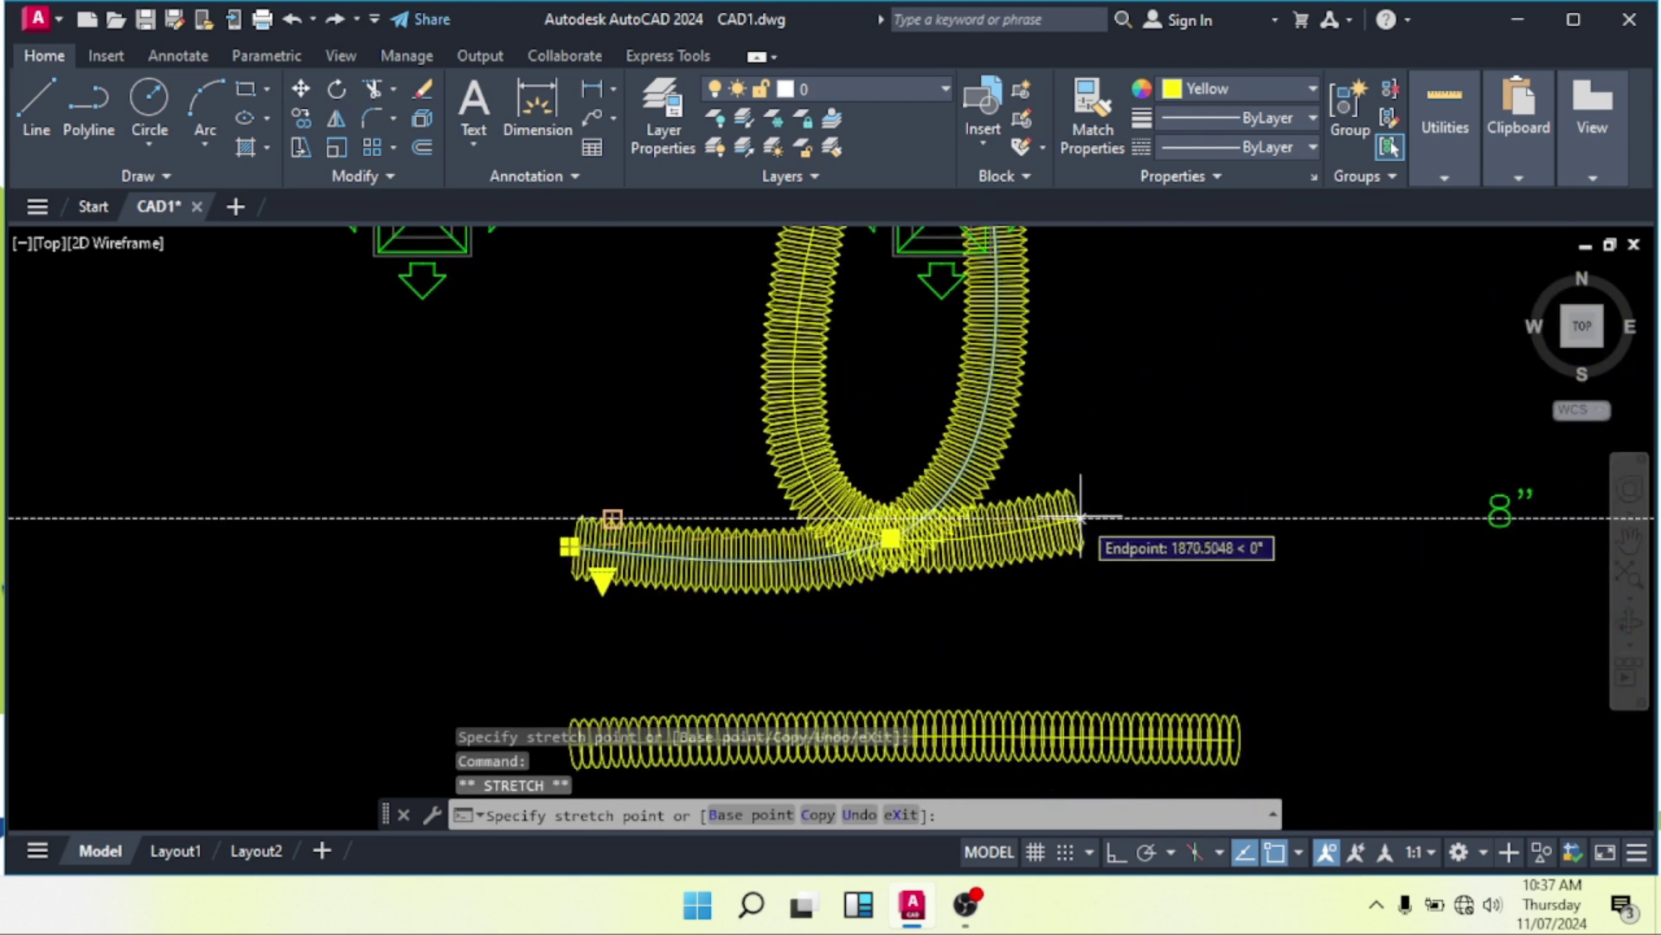
{"action": "scroll", "coordinate": [911, 362], "scroll_direction": "down", "scroll_amount": 2}
{"action": "middle_click_drag", "start_coordinate": [909, 359], "coordinate": [908, 514]}
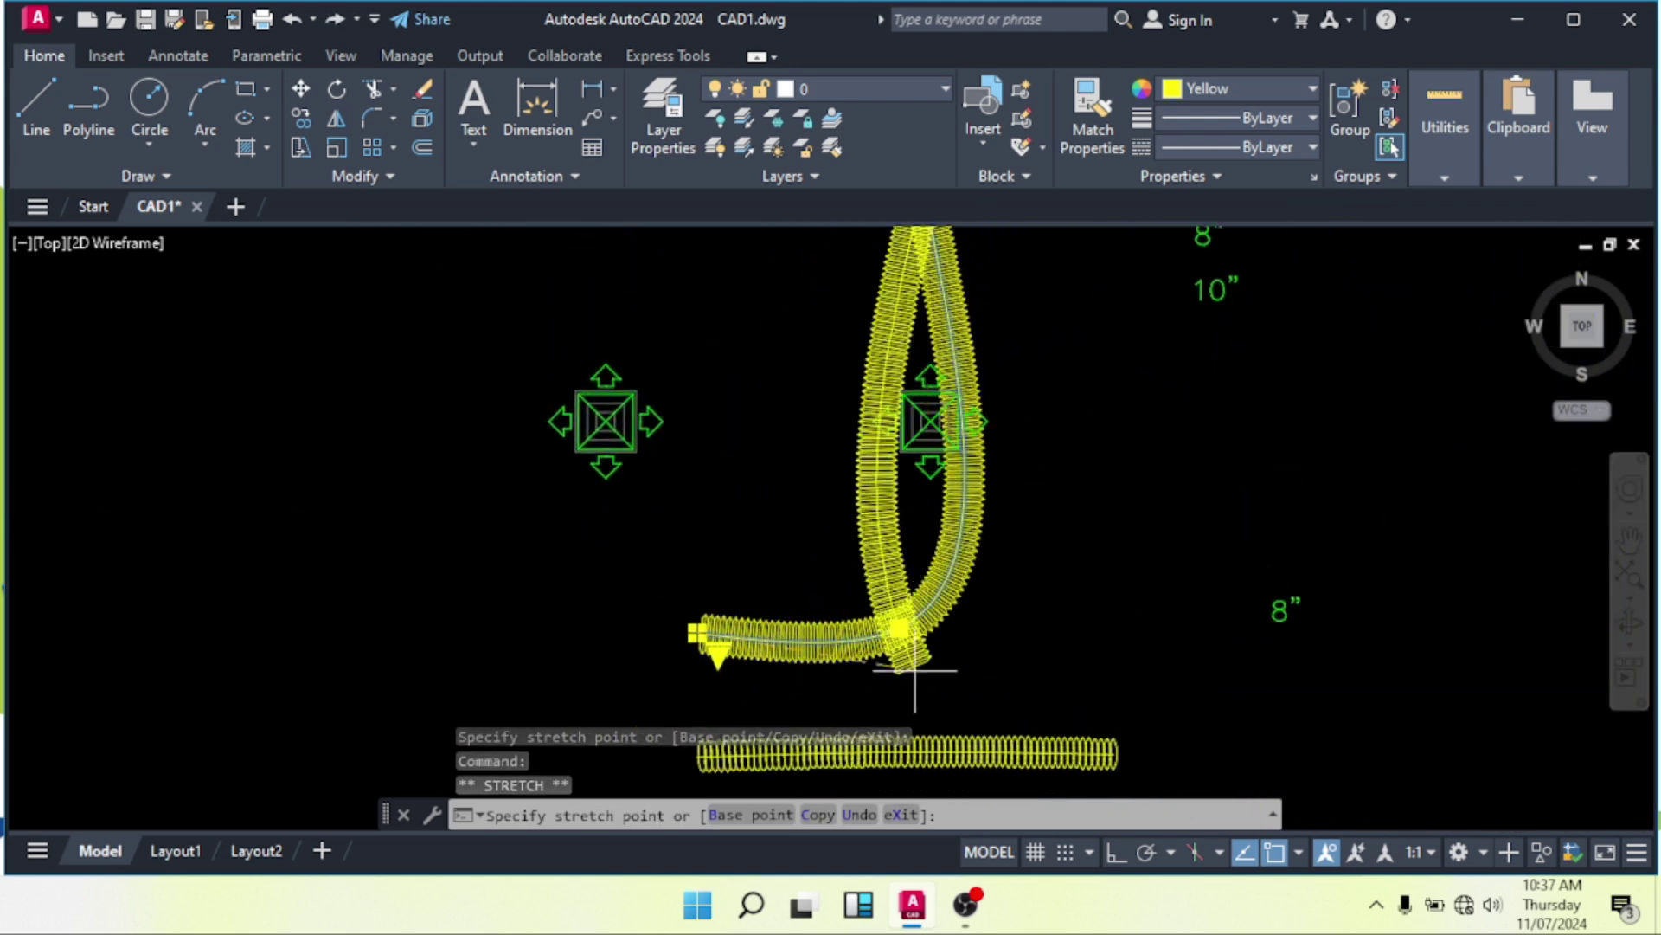
{"action": "scroll", "coordinate": [922, 672], "scroll_direction": "up", "scroll_amount": 3}
{"action": "key", "text": "Escape"}
{"action": "key", "text": "Escape"}
Straighten the flexible duct by stretching its spline's middle fit point up between the SAD-700x300 duct and the diffuser.
{"action": "scroll", "coordinate": [872, 604], "scroll_direction": "up", "scroll_amount": 4}
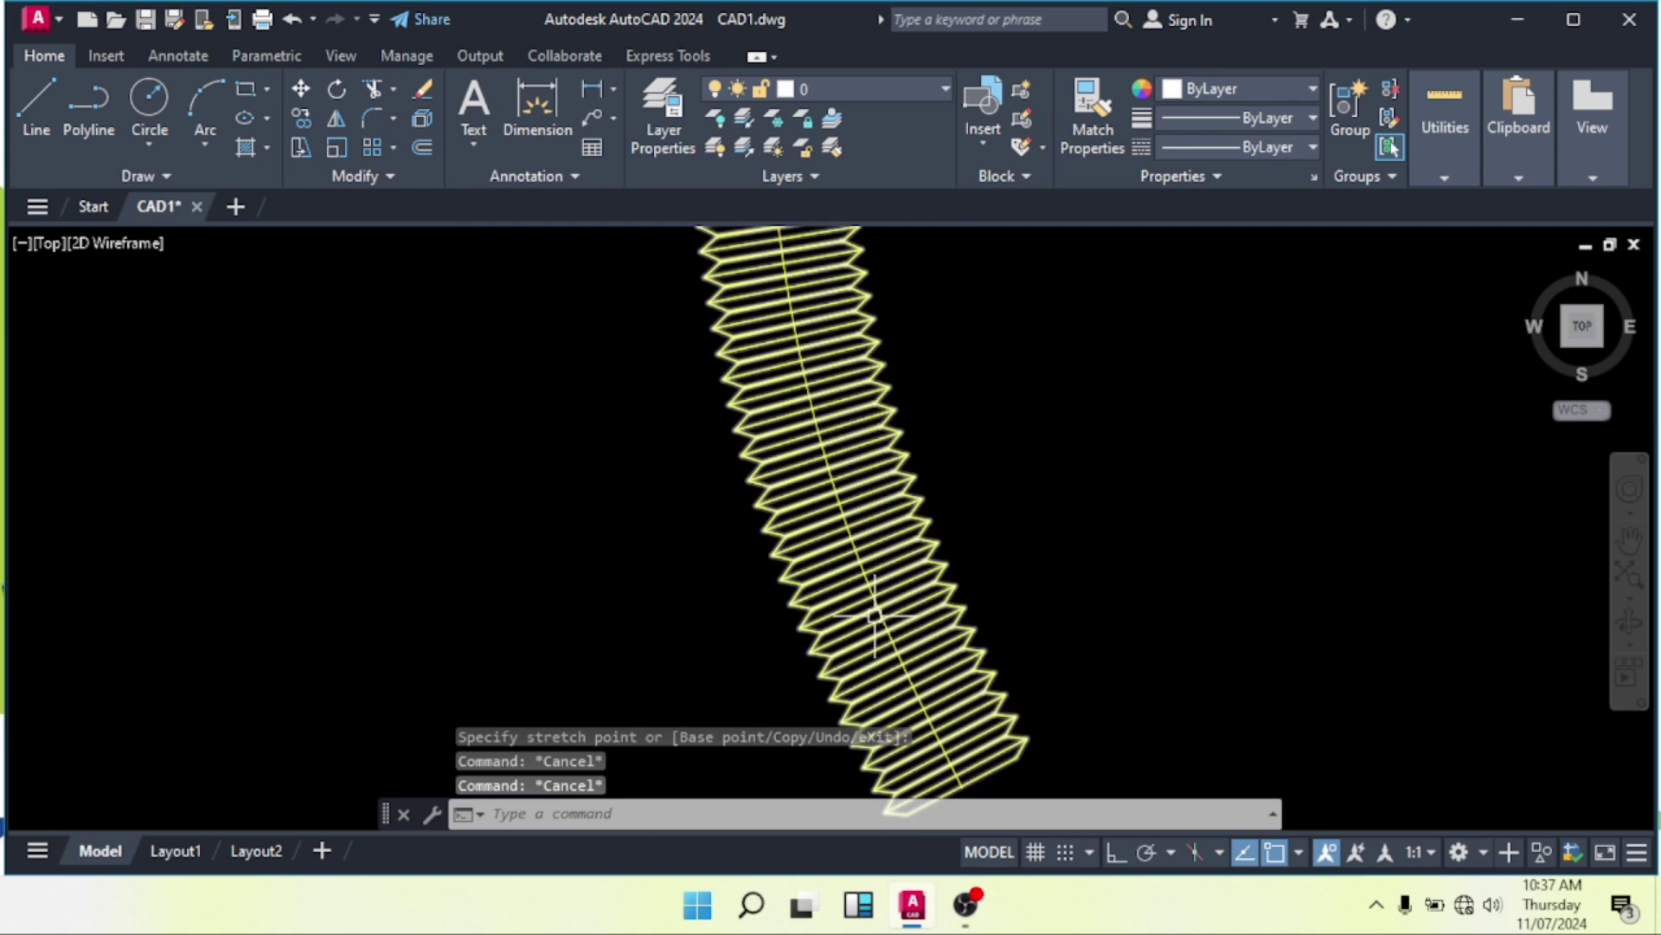
{"action": "left_click", "coordinate": [872, 604]}
{"action": "scroll", "coordinate": [868, 587], "scroll_direction": "up", "scroll_amount": 4}
{"action": "key", "text": "Escape"}
{"action": "key", "text": "Escape"}
{"action": "left_click", "coordinate": [853, 563]}
{"action": "scroll", "coordinate": [867, 577], "scroll_direction": "down", "scroll_amount": 4}
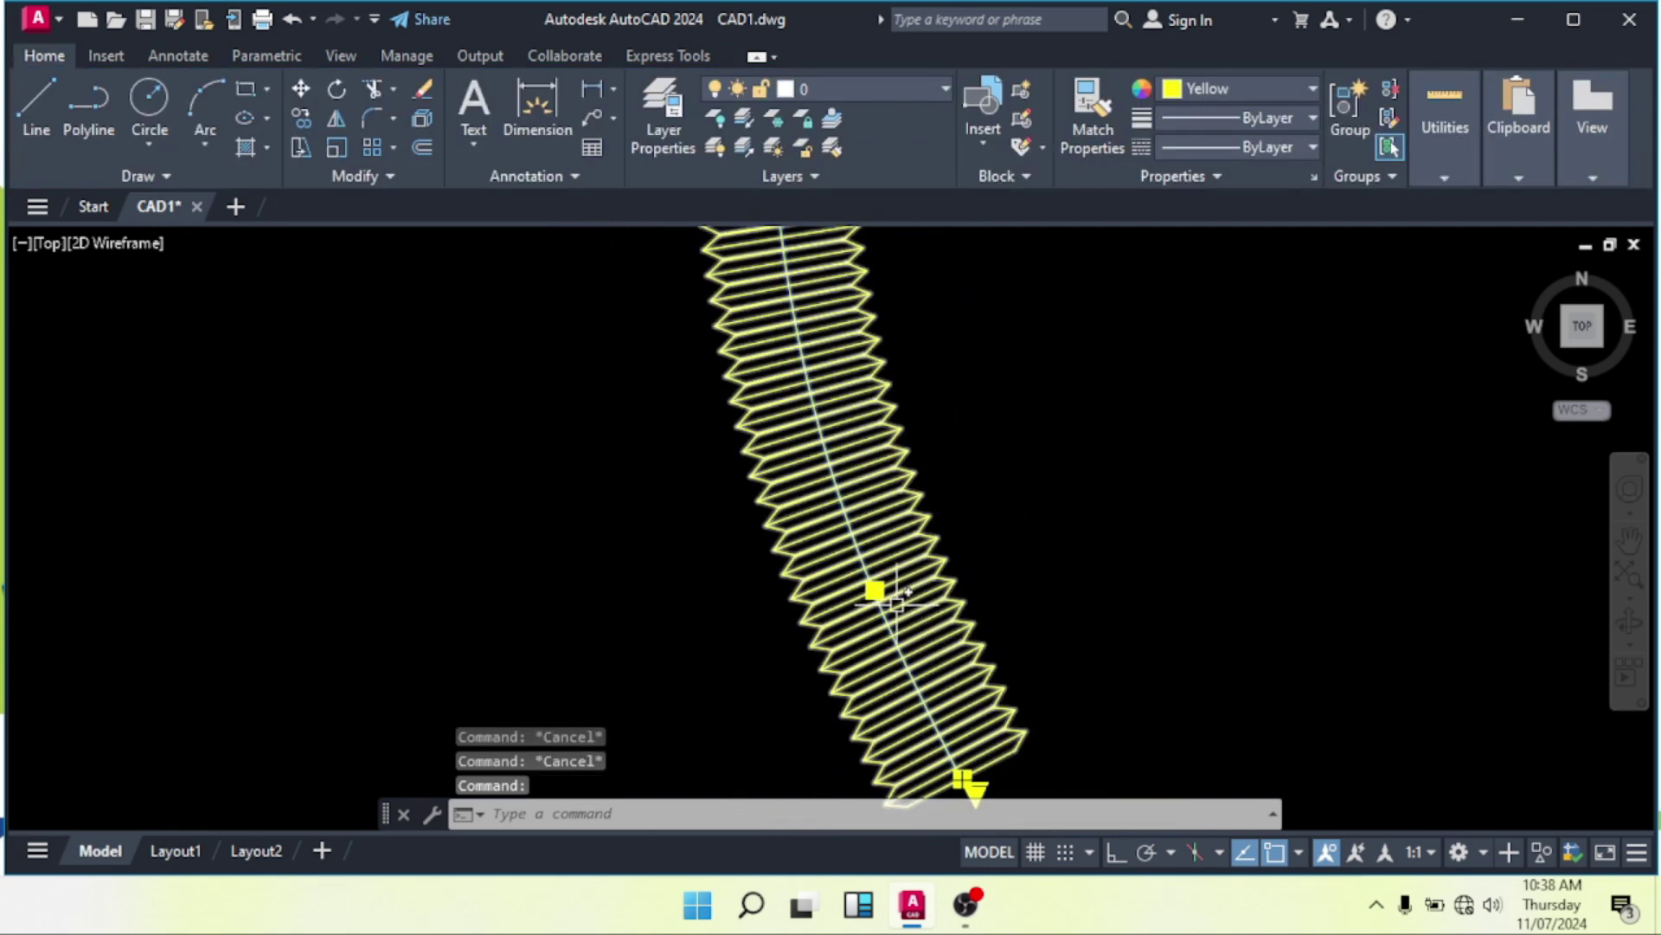
{"action": "left_click", "coordinate": [875, 589]}
{"action": "scroll", "coordinate": [870, 578], "scroll_direction": "down", "scroll_amount": 3}
{"action": "scroll", "coordinate": [860, 593], "scroll_direction": "up", "scroll_amount": 6}
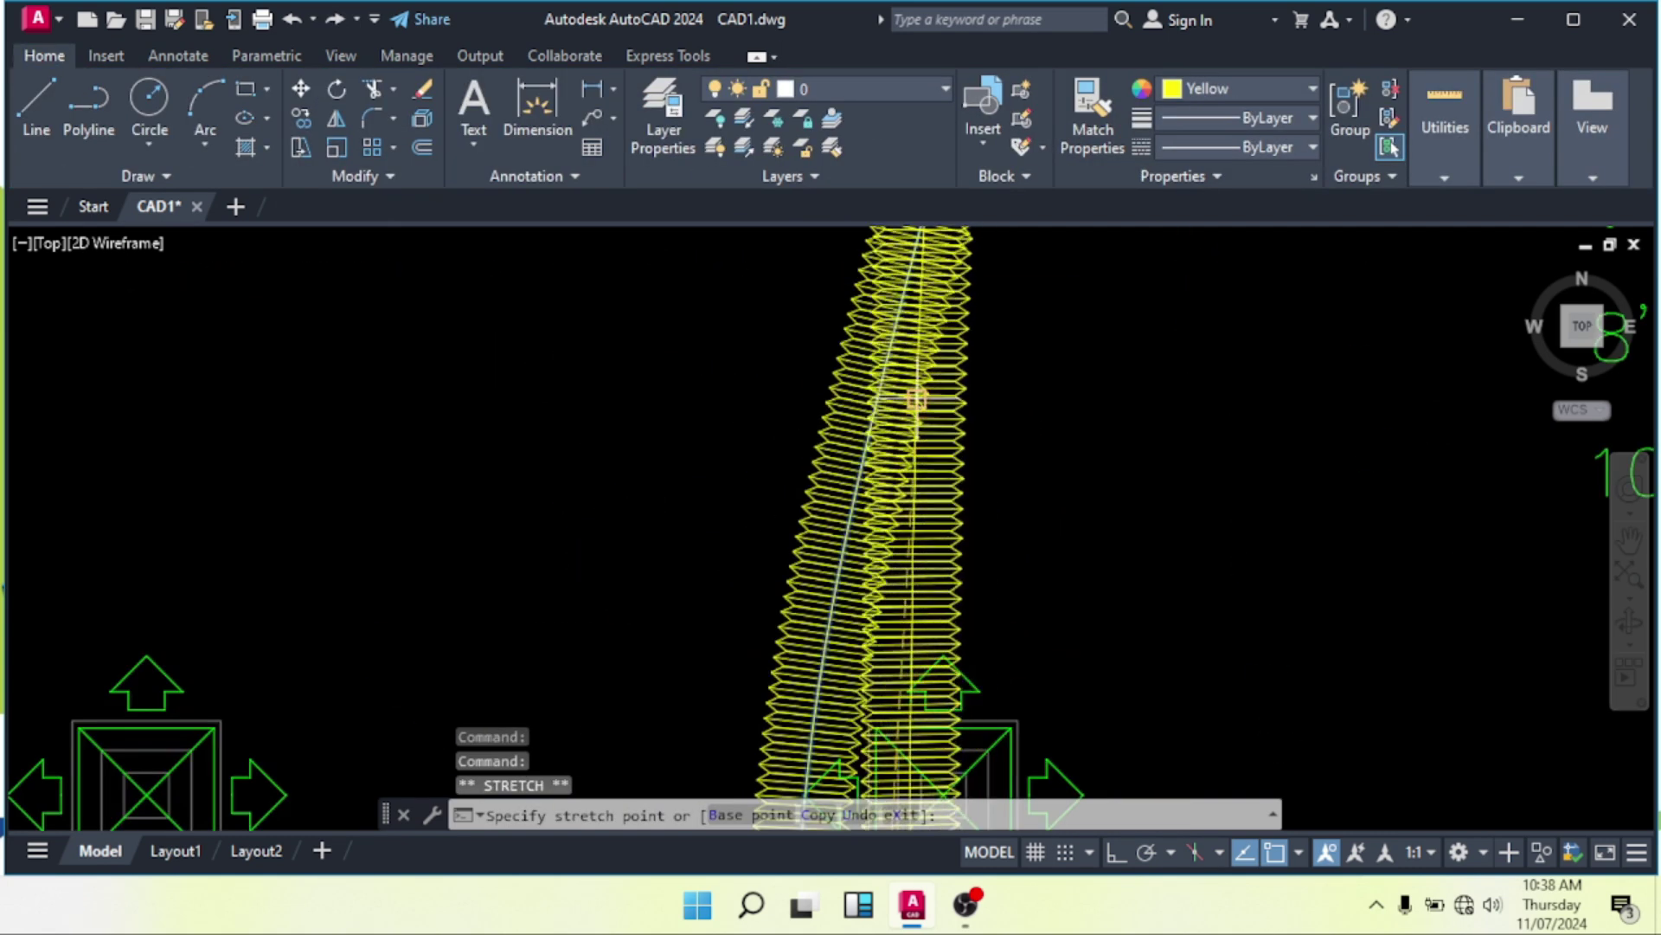
{"action": "left_click", "coordinate": [918, 398]}
{"action": "scroll", "coordinate": [891, 586], "scroll_direction": "down", "scroll_amount": 4}
{"action": "scroll", "coordinate": [835, 664], "scroll_direction": "up", "scroll_amount": 2}
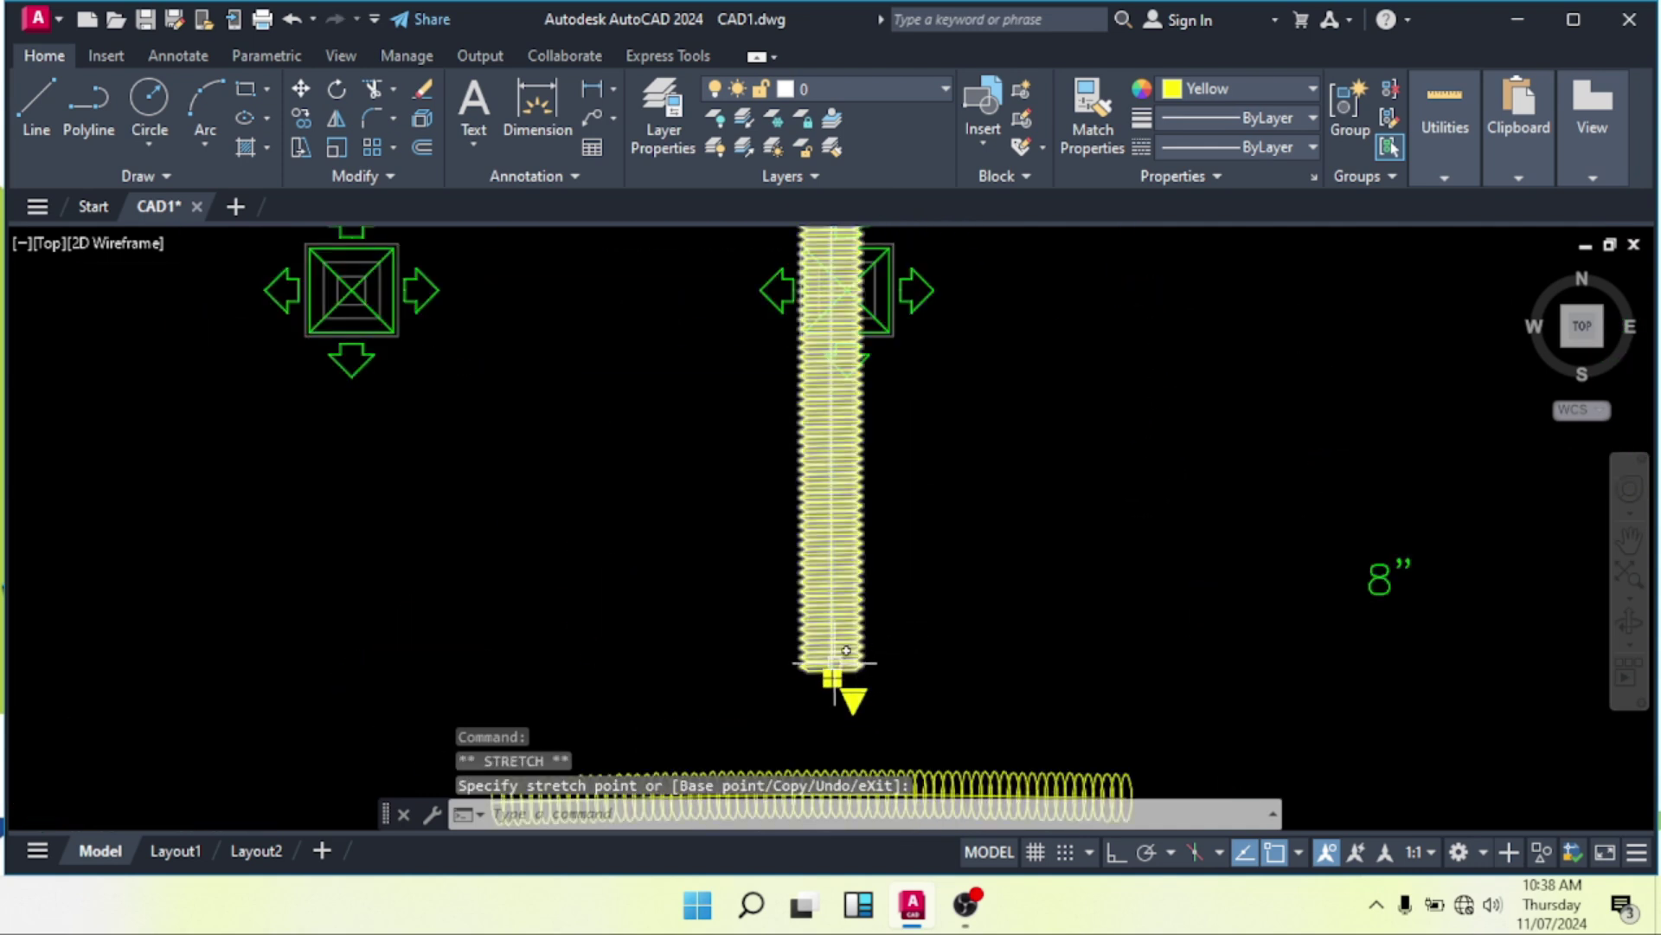
Stretch the lower end of the connector-block duct's spline onto the top edge of the diffuser under the SAD-700x300 duct.
{"action": "left_click", "coordinate": [831, 677]}
{"action": "scroll", "coordinate": [831, 666], "scroll_direction": "down", "scroll_amount": 2}
{"action": "scroll", "coordinate": [833, 372], "scroll_direction": "up", "scroll_amount": 4}
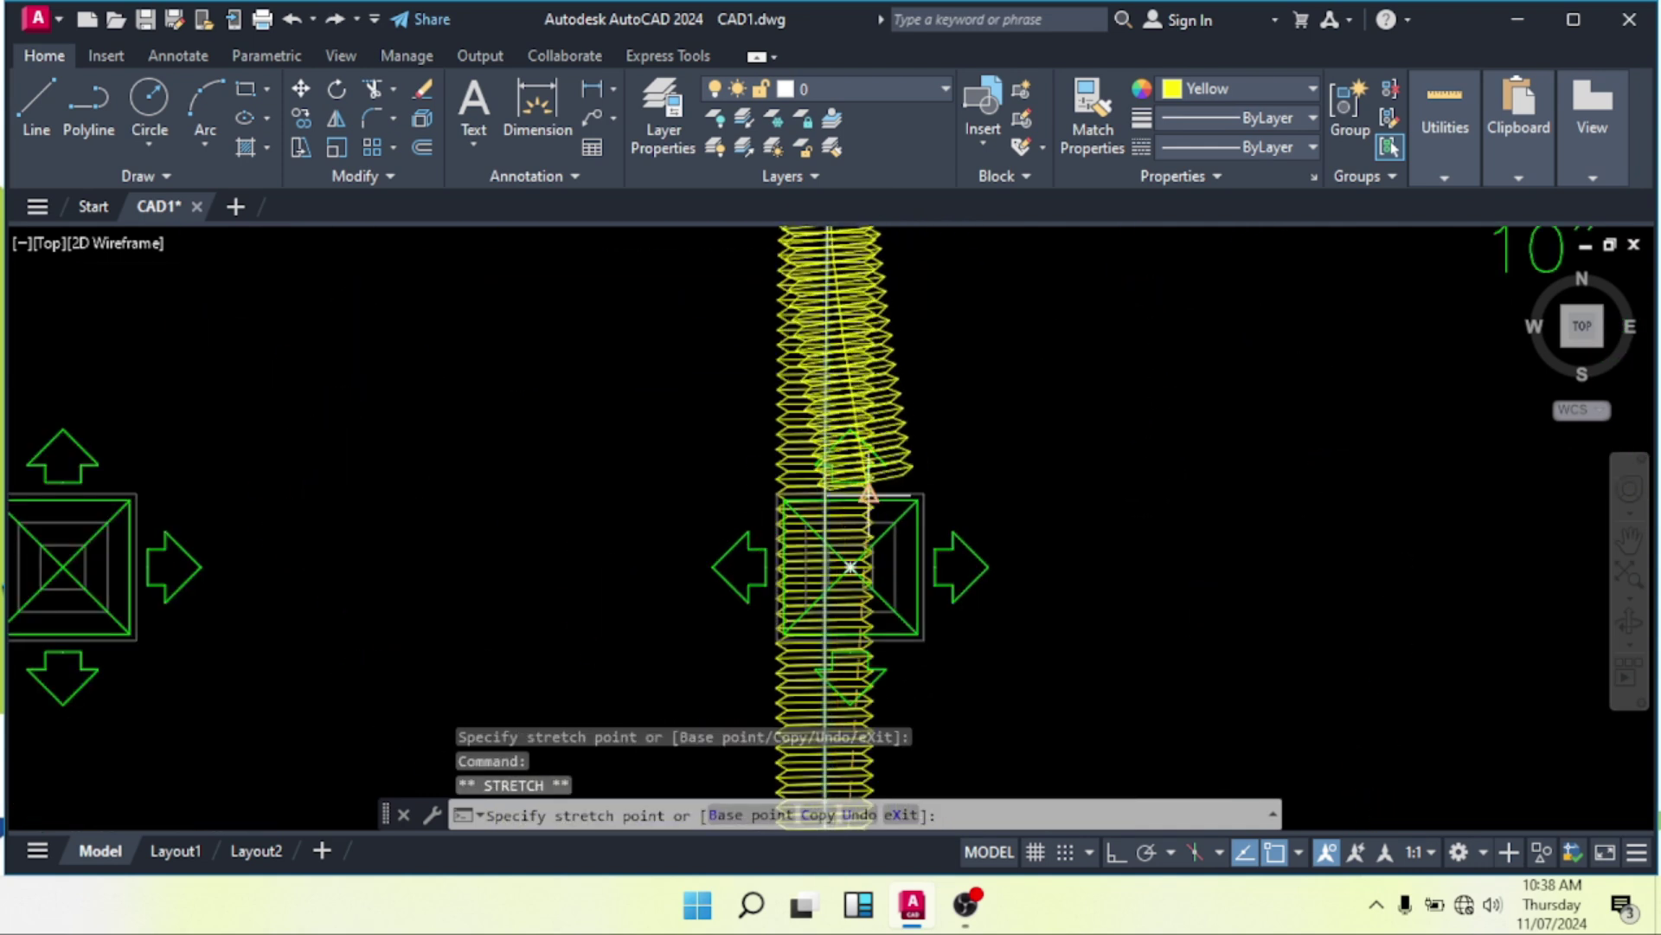
{"action": "key", "text": "Escape"}
{"action": "scroll", "coordinate": [856, 511], "scroll_direction": "down", "scroll_amount": 3}
{"action": "key", "text": "Escape"}
Stretch the right end of the ellipse-based flexible duct's spline onto the SAD-700x300 duct's lower edge, near the transition piece.
{"action": "scroll", "coordinate": [906, 475], "scroll_direction": "up", "scroll_amount": 1}
{"action": "mouse_move", "coordinate": [951, 534]}
{"action": "middle_mouse_down"}
{"action": "mouse_move", "coordinate": [924, 445]}
{"action": "mouse_move", "coordinate": [901, 430]}
{"action": "mouse_move", "coordinate": [900, 448]}
{"action": "mouse_move", "coordinate": [957, 445]}
{"action": "middle_mouse_up"}
{"action": "scroll", "coordinate": [901, 433], "scroll_direction": "down", "scroll_amount": 2}
{"action": "middle_click_drag", "start_coordinate": [789, 475], "coordinate": [883, 435]}
{"action": "scroll", "coordinate": [900, 450], "scroll_direction": "down", "scroll_amount": 2}
{"action": "key", "text": "Escape"}
{"action": "middle_click_drag", "start_coordinate": [882, 460], "coordinate": [801, 337]}
{"action": "left_click", "coordinate": [1009, 611]}
{"action": "key", "text": "Escape"}
{"action": "scroll", "coordinate": [1080, 575], "scroll_direction": "up", "scroll_amount": 6}
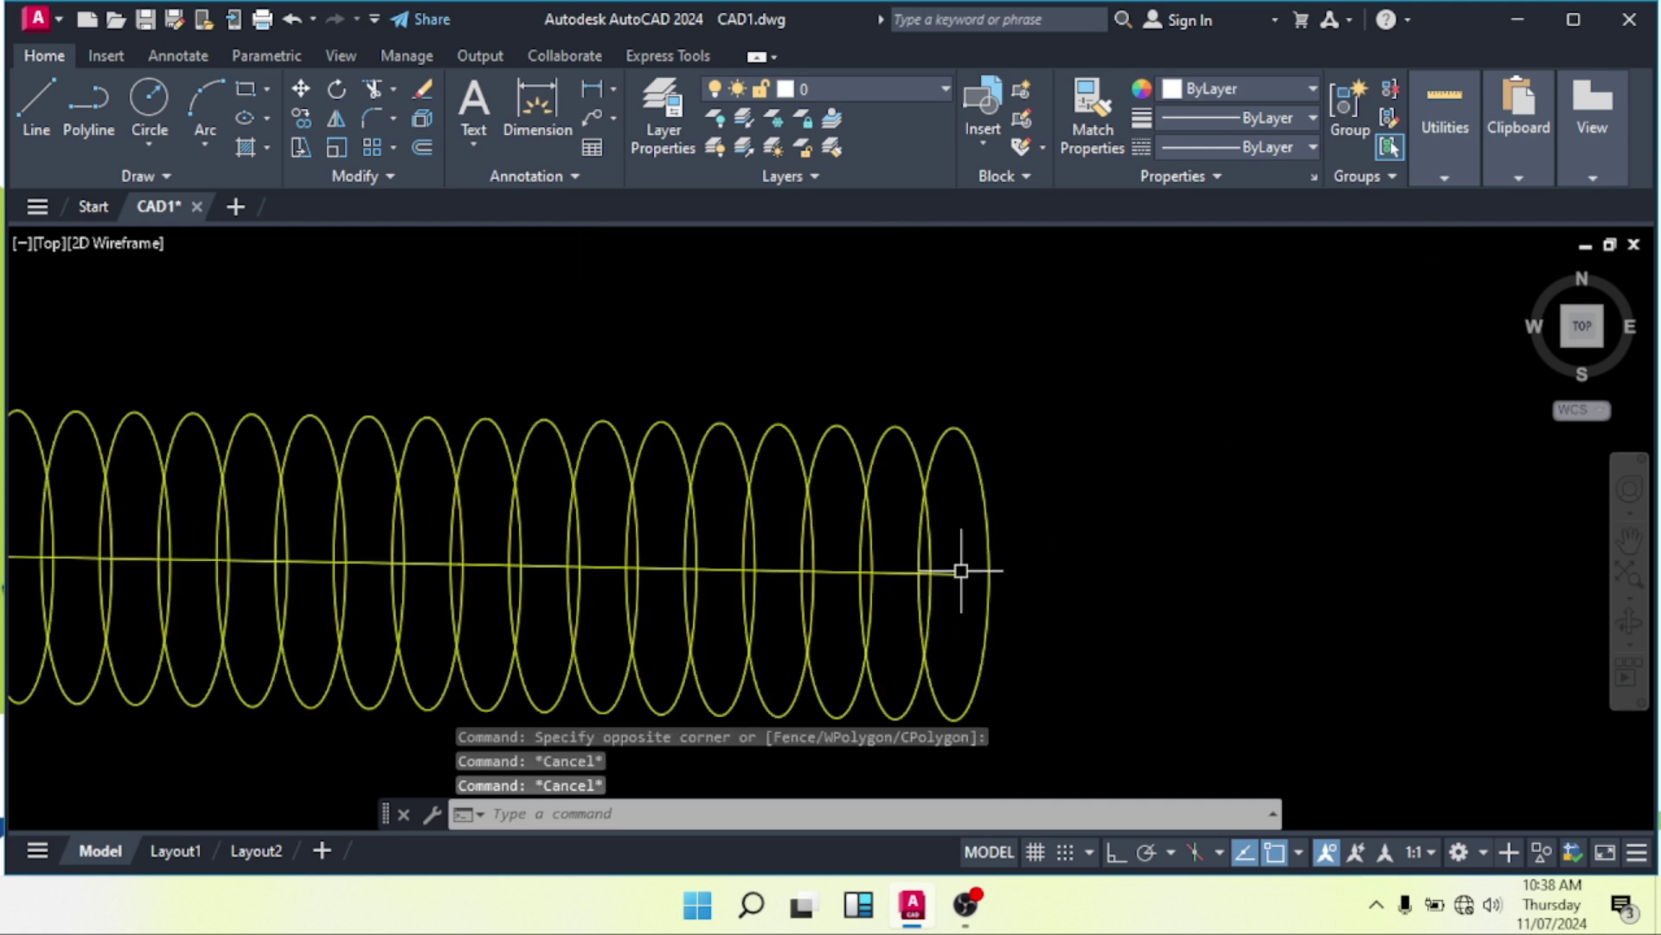
{"action": "left_click", "coordinate": [961, 571]}
{"action": "left_click", "coordinate": [953, 571]}
{"action": "scroll", "coordinate": [778, 326], "scroll_direction": "down", "scroll_amount": 8}
{"action": "middle_click_drag", "start_coordinate": [696, 263], "coordinate": [849, 509]}
{"action": "scroll", "coordinate": [610, 312], "scroll_direction": "down", "scroll_amount": 2}
{"action": "middle_click_drag", "start_coordinate": [610, 311], "coordinate": [942, 688]}
{"action": "middle_click_drag", "start_coordinate": [688, 389], "coordinate": [779, 458]}
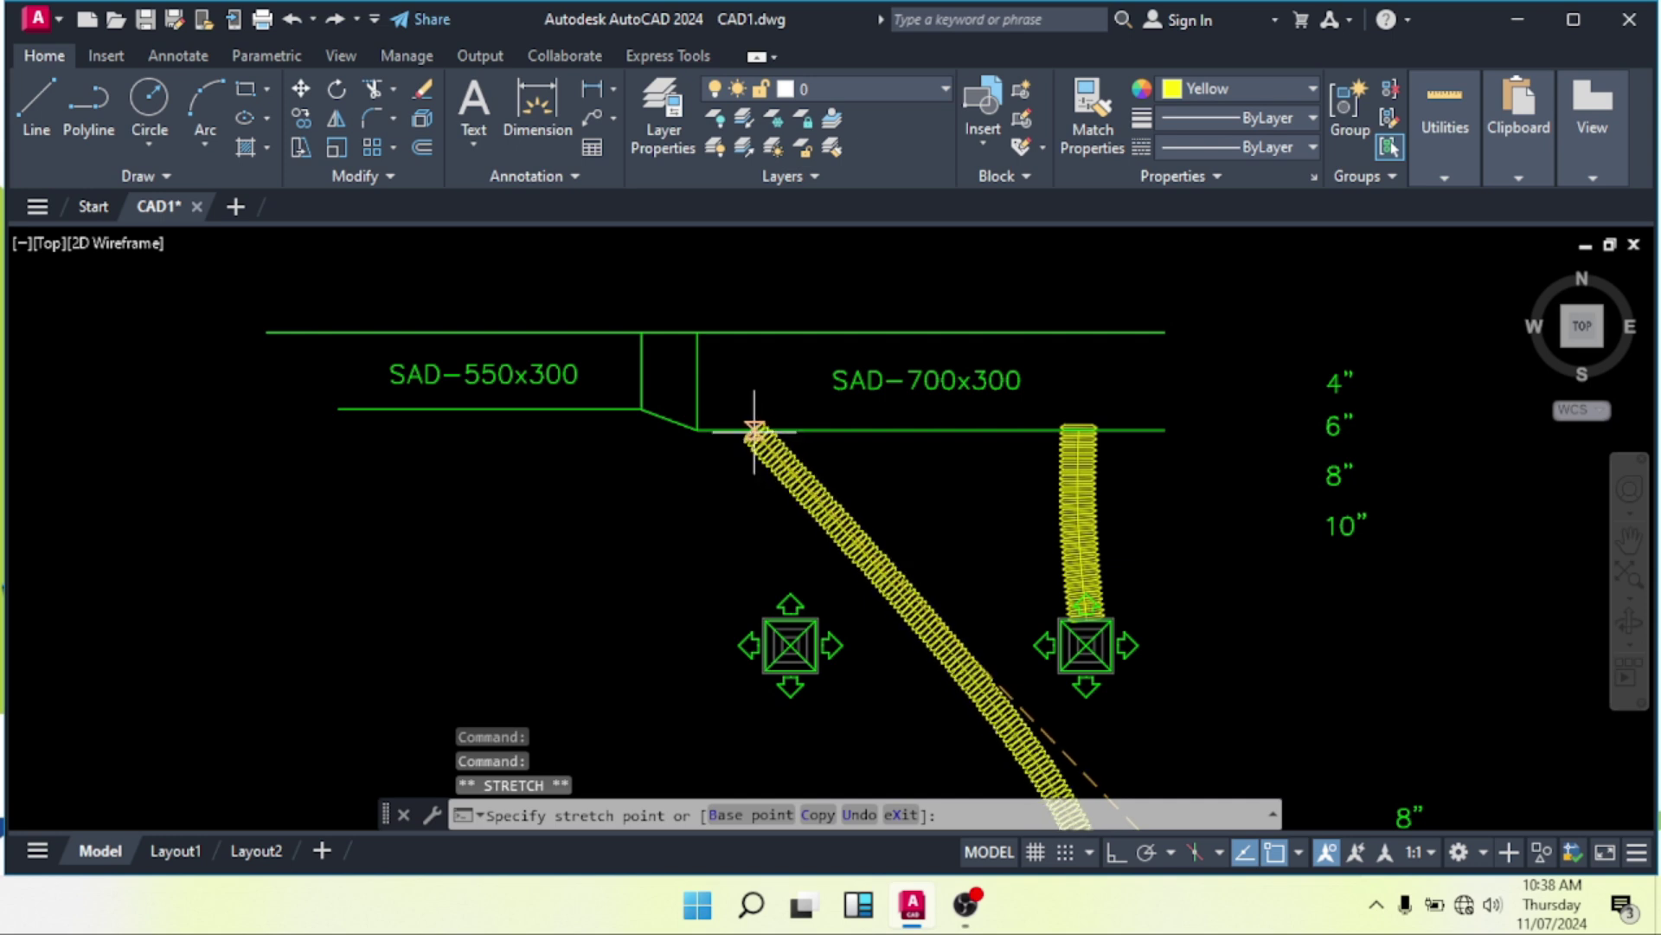
{"action": "left_click", "coordinate": [754, 430]}
Stretch the middle fit point of the ellipse-based duct's spline up between the SAD-700x300 duct and the left diffuser.
{"action": "scroll", "coordinate": [822, 450], "scroll_direction": "down", "scroll_amount": 3}
{"action": "left_click", "coordinate": [942, 495]}
{"action": "middle_click_drag", "start_coordinate": [741, 324], "coordinate": [889, 634]}
{"action": "scroll", "coordinate": [796, 407], "scroll_direction": "up", "scroll_amount": 4}
{"action": "left_click", "coordinate": [818, 342]}
{"action": "scroll", "coordinate": [802, 459], "scroll_direction": "down", "scroll_amount": 4}
{"action": "middle_click_drag", "start_coordinate": [881, 724], "coordinate": [839, 482]}
{"action": "key", "text": "Escape"}
{"action": "key", "text": "Escape"}
Stretch the lower end of the ellipse-based duct's spline onto the midpoint of the left diffuser's top edge.
{"action": "left_click", "coordinate": [896, 622]}
{"action": "key", "text": "Escape"}
{"action": "left_click", "coordinate": [896, 624]}
{"action": "key", "text": "Escape"}
{"action": "scroll", "coordinate": [883, 624], "scroll_direction": "up", "scroll_amount": 6}
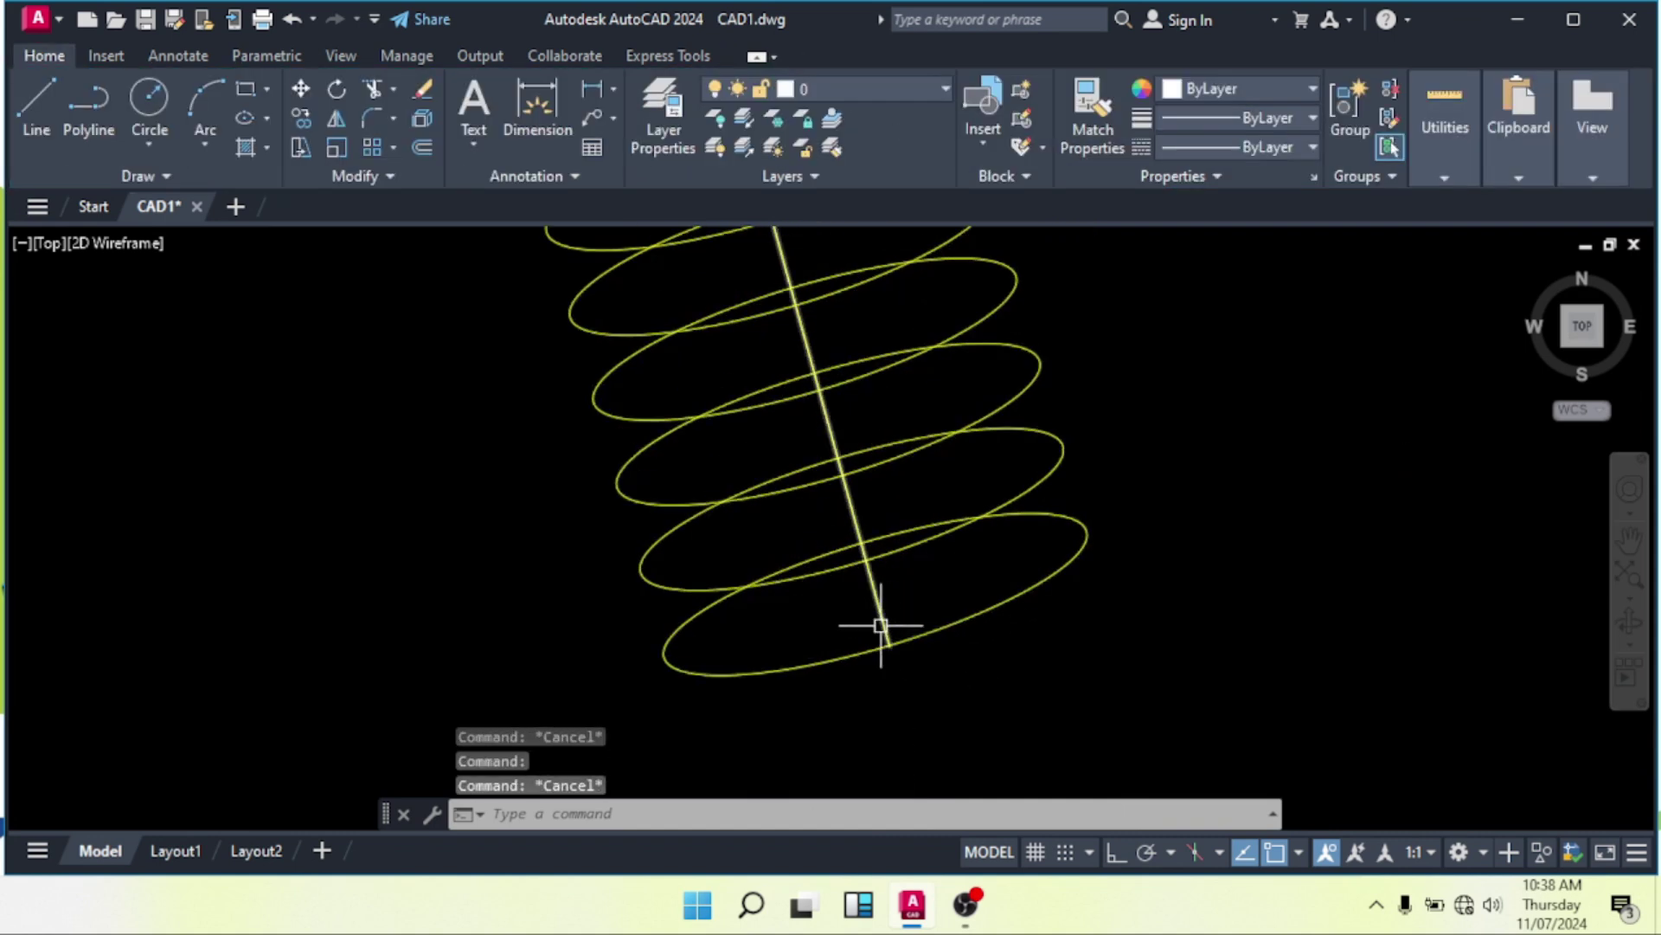
{"action": "left_click", "coordinate": [891, 646]}
{"action": "scroll", "coordinate": [886, 641], "scroll_direction": "down", "scroll_amount": 4}
{"action": "middle_click_drag", "start_coordinate": [819, 561], "coordinate": [855, 733]}
{"action": "scroll", "coordinate": [860, 671], "scroll_direction": "down", "scroll_amount": 3}
{"action": "scroll", "coordinate": [855, 734], "scroll_direction": "down", "scroll_amount": 3}
{"action": "scroll", "coordinate": [855, 734], "scroll_direction": "down", "scroll_amount": 2}
{"action": "scroll", "coordinate": [900, 540], "scroll_direction": "up", "scroll_amount": 6}
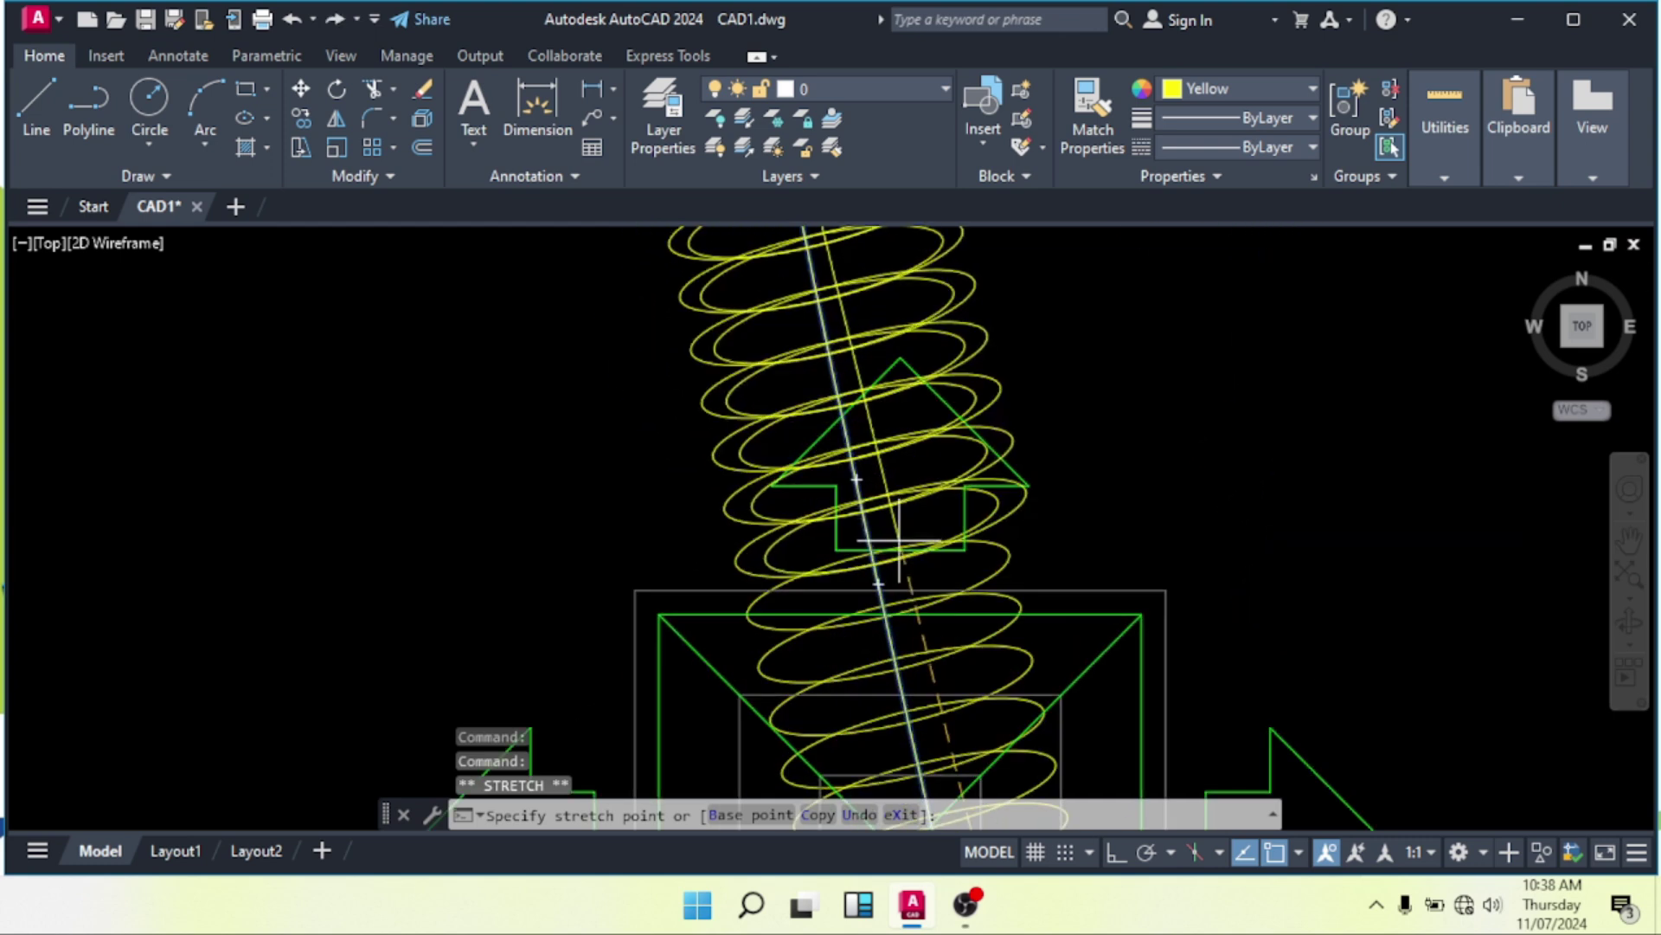
{"action": "left_click", "coordinate": [900, 589]}
{"action": "mouse_move", "coordinate": [900, 591]}
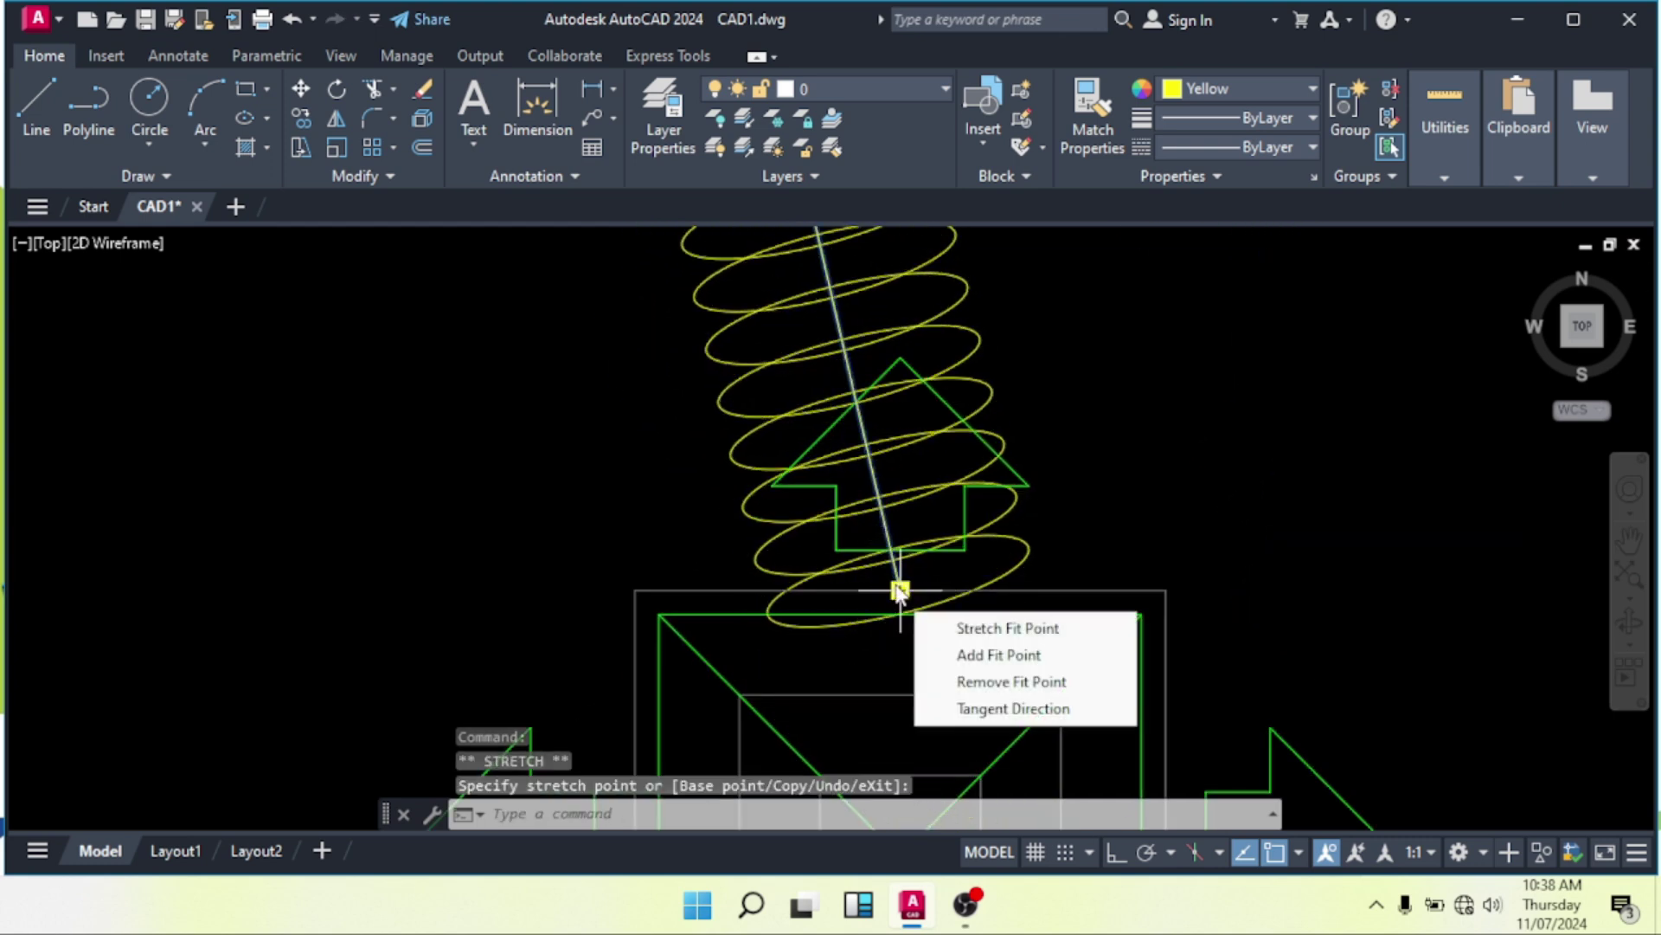
{"action": "key", "text": "Escape"}
{"action": "key", "text": "Escape"}
{"action": "scroll", "coordinate": [786, 490], "scroll_direction": "down", "scroll_amount": 6}
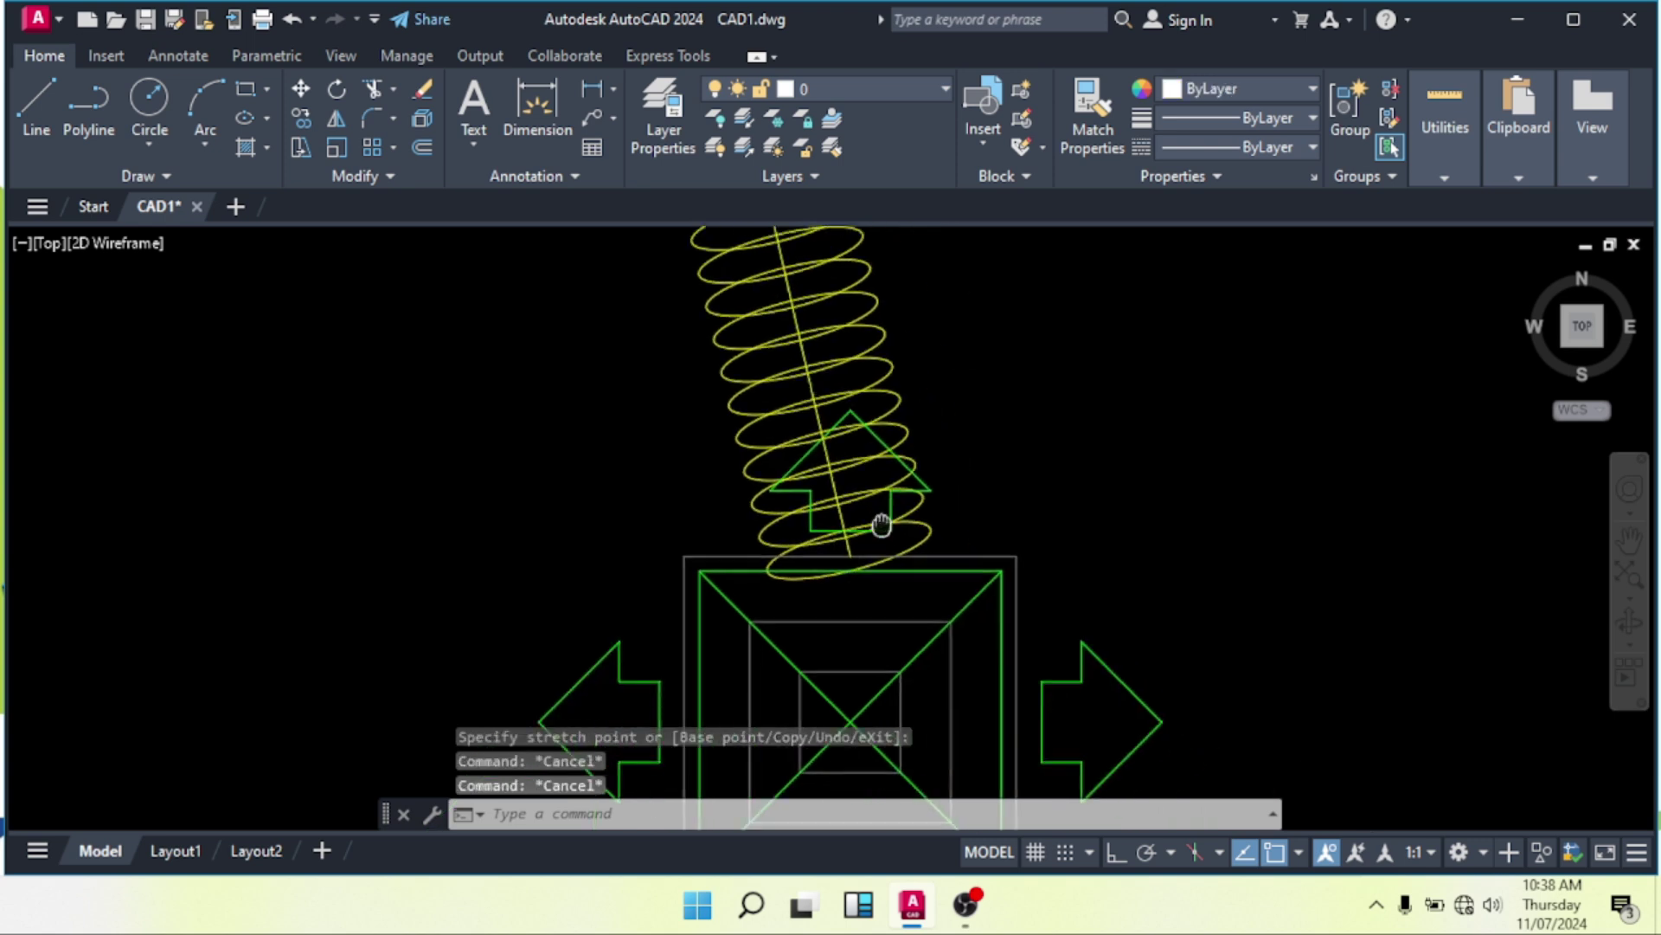
Draw a rectangle down from the SAD-700x300 duct's lower edge, enclosing the upper end of the ellipse-based flexible duct.
{"action": "middle_click_drag", "start_coordinate": [786, 490], "coordinate": [827, 456]}
{"action": "scroll", "coordinate": [933, 465], "scroll_direction": "up", "scroll_amount": 4}
{"action": "scroll", "coordinate": [769, 492], "scroll_direction": "down", "scroll_amount": 2}
{"action": "middle_click_drag", "start_coordinate": [727, 485], "coordinate": [665, 483]}
{"action": "middle_click_drag", "start_coordinate": [621, 424], "coordinate": [706, 439]}
{"action": "scroll", "coordinate": [629, 421], "scroll_direction": "up", "scroll_amount": 4}
{"action": "scroll", "coordinate": [642, 379], "scroll_direction": "up", "scroll_amount": 2}
{"action": "middle_click_drag", "start_coordinate": [644, 379], "coordinate": [667, 456]}
{"action": "scroll", "coordinate": [730, 475], "scroll_direction": "up", "scroll_amount": 2}
{"action": "type", "text": "rec"}
{"action": "key", "text": "Return"}
{"action": "left_click", "coordinate": [644, 422]}
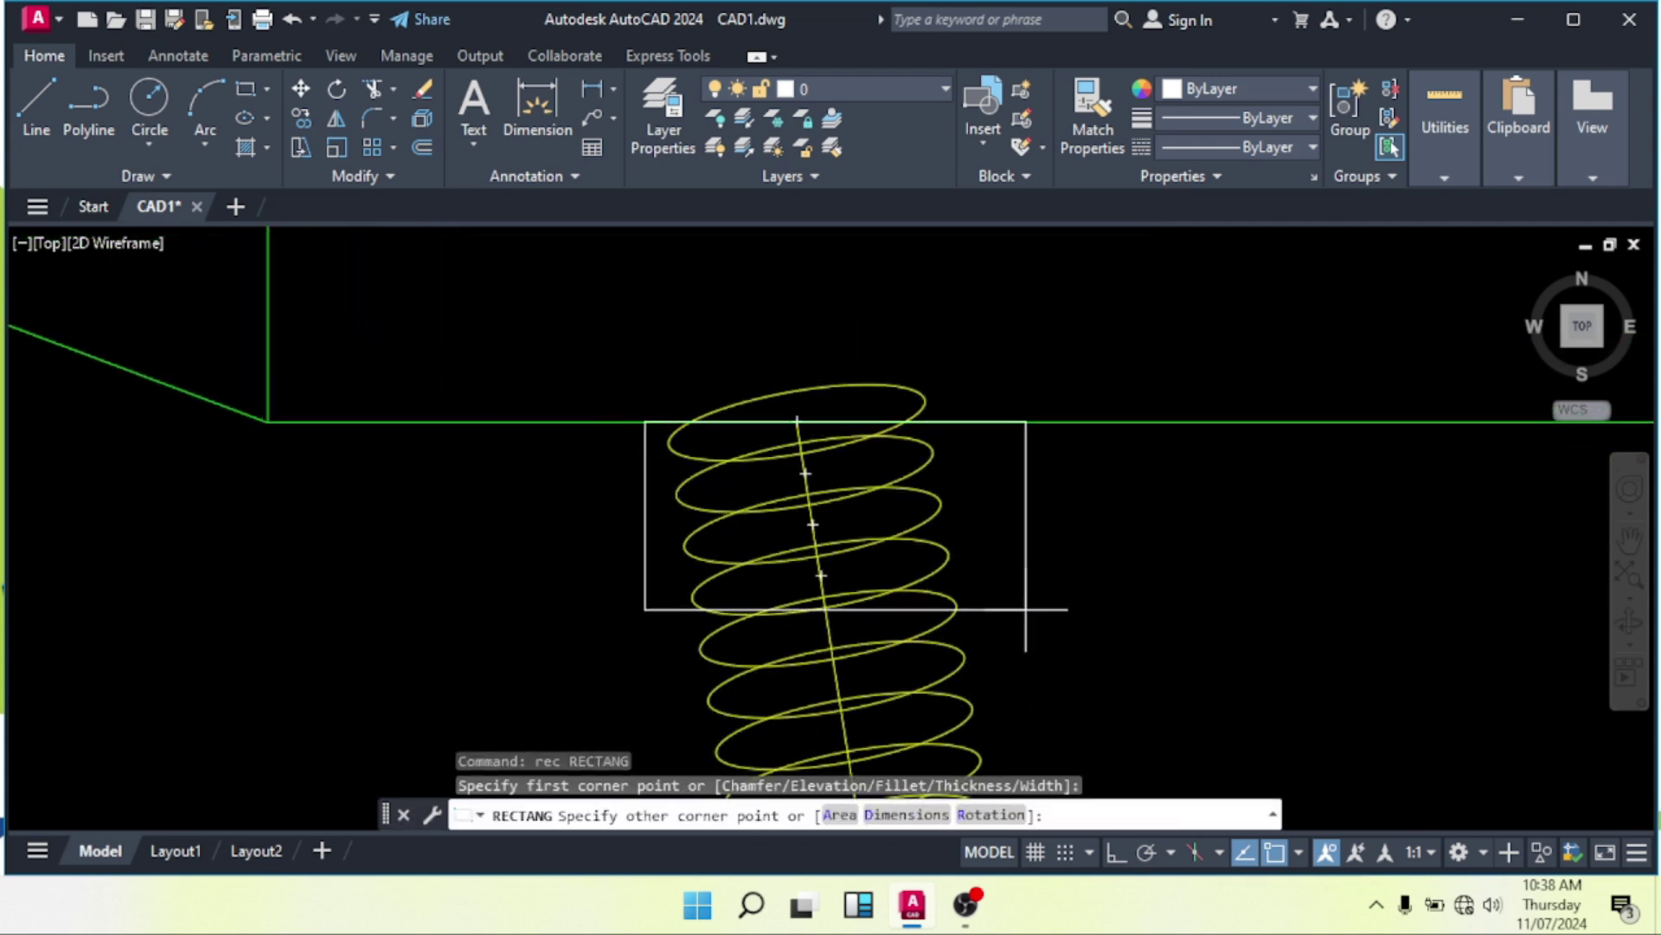
{"action": "left_click", "coordinate": [991, 608]}
{"action": "middle_click_drag", "start_coordinate": [977, 523], "coordinate": [969, 510]}
{"action": "key", "text": "Escape"}
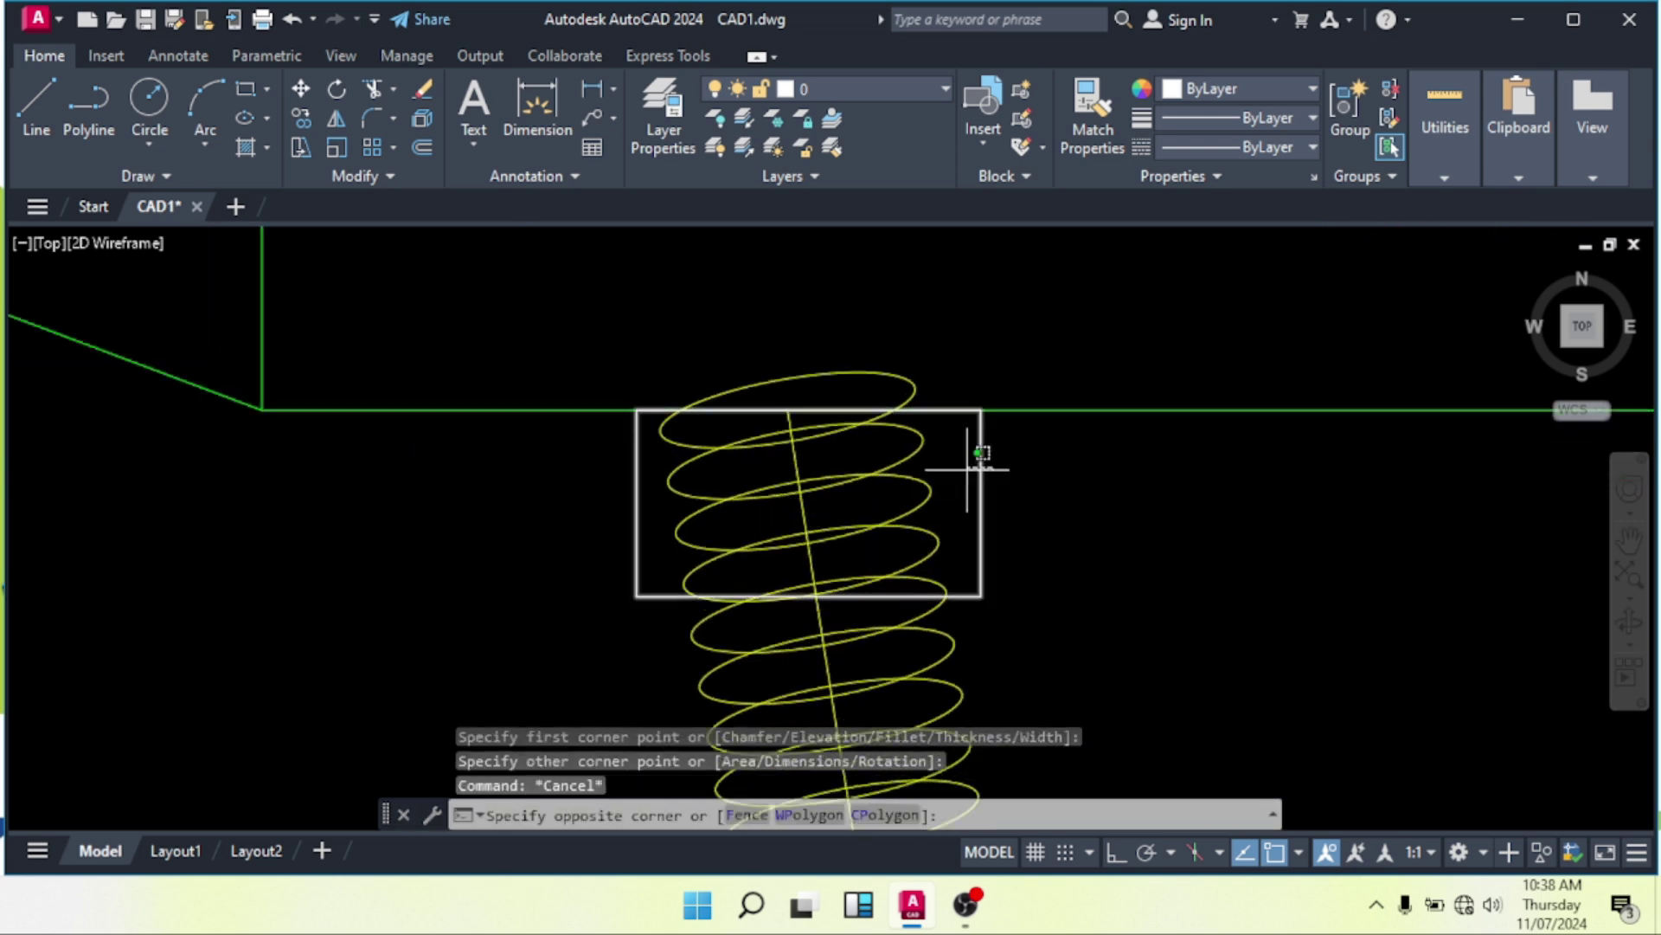
{"action": "left_click", "coordinate": [966, 470]}
{"action": "key", "text": "Escape"}
{"action": "key", "text": "Escape"}
{"action": "scroll", "coordinate": [930, 458], "scroll_direction": "up", "scroll_amount": 1}
{"action": "scroll", "coordinate": [908, 407], "scroll_direction": "down", "scroll_amount": 1}
{"action": "scroll", "coordinate": [910, 402], "scroll_direction": "up", "scroll_amount": 1}
{"action": "scroll", "coordinate": [937, 379], "scroll_direction": "down", "scroll_amount": 1}
{"action": "scroll", "coordinate": [939, 379], "scroll_direction": "up", "scroll_amount": 1}
{"action": "scroll", "coordinate": [948, 381], "scroll_direction": "down", "scroll_amount": 1}
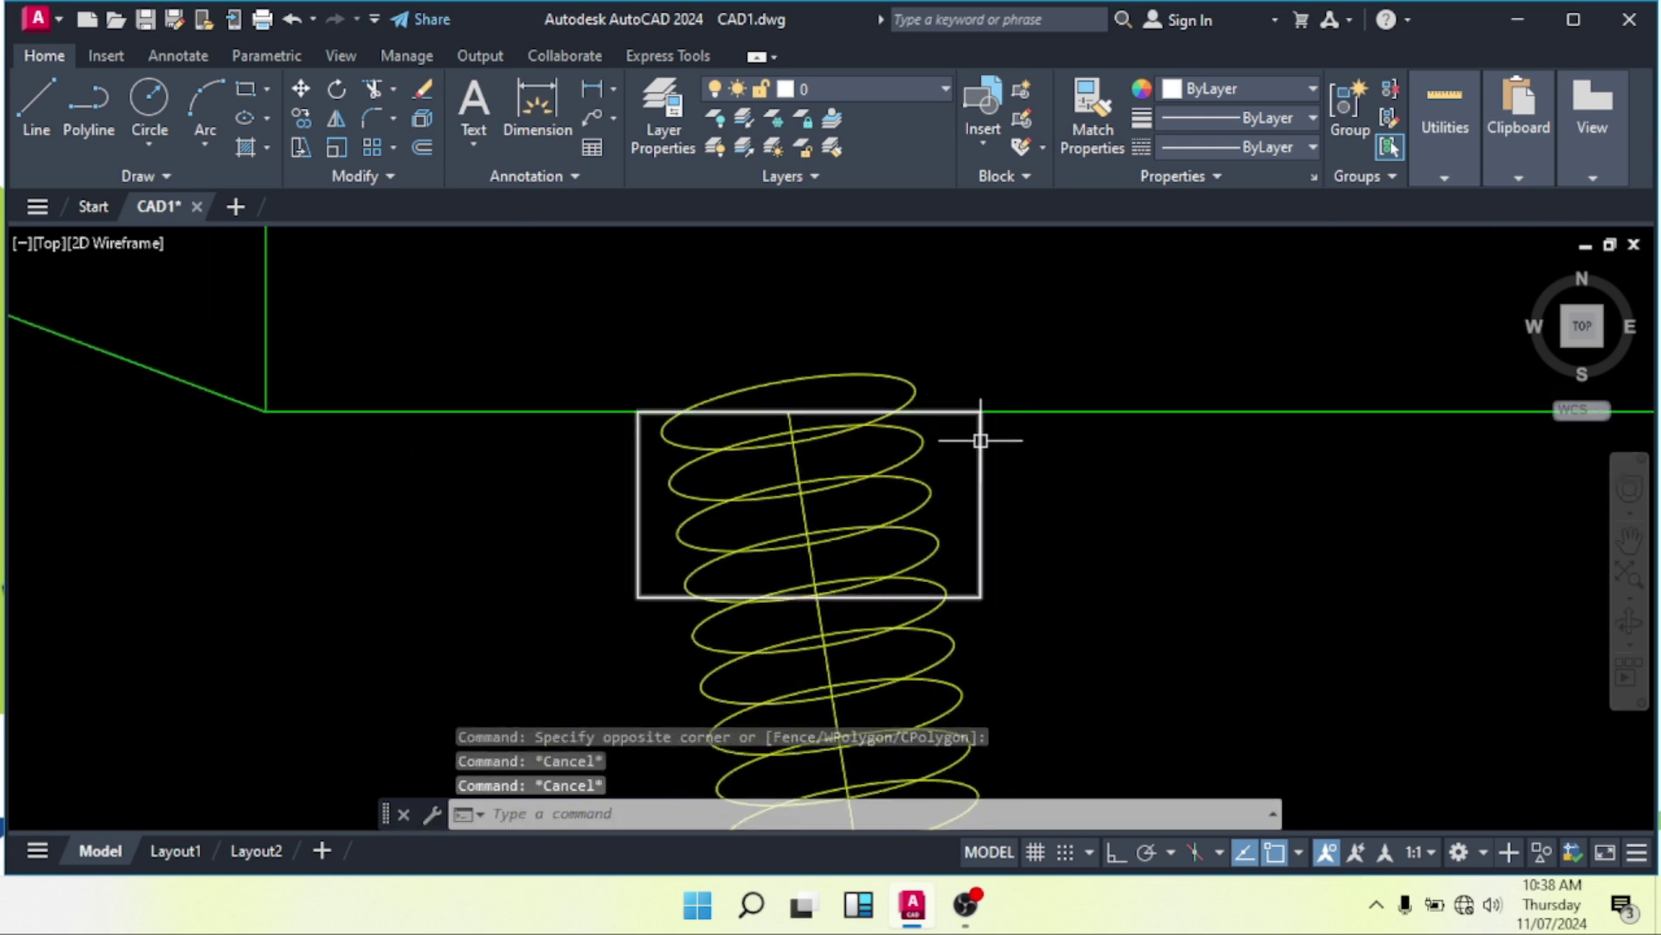
Try to move the ellipse array down from the spline's upper end into the rectangle.
{"action": "left_click", "coordinate": [879, 508]}
{"action": "middle_click_drag", "start_coordinate": [815, 510], "coordinate": [849, 475]}
{"action": "type", "text": "m"}
{"action": "key", "text": "Return"}
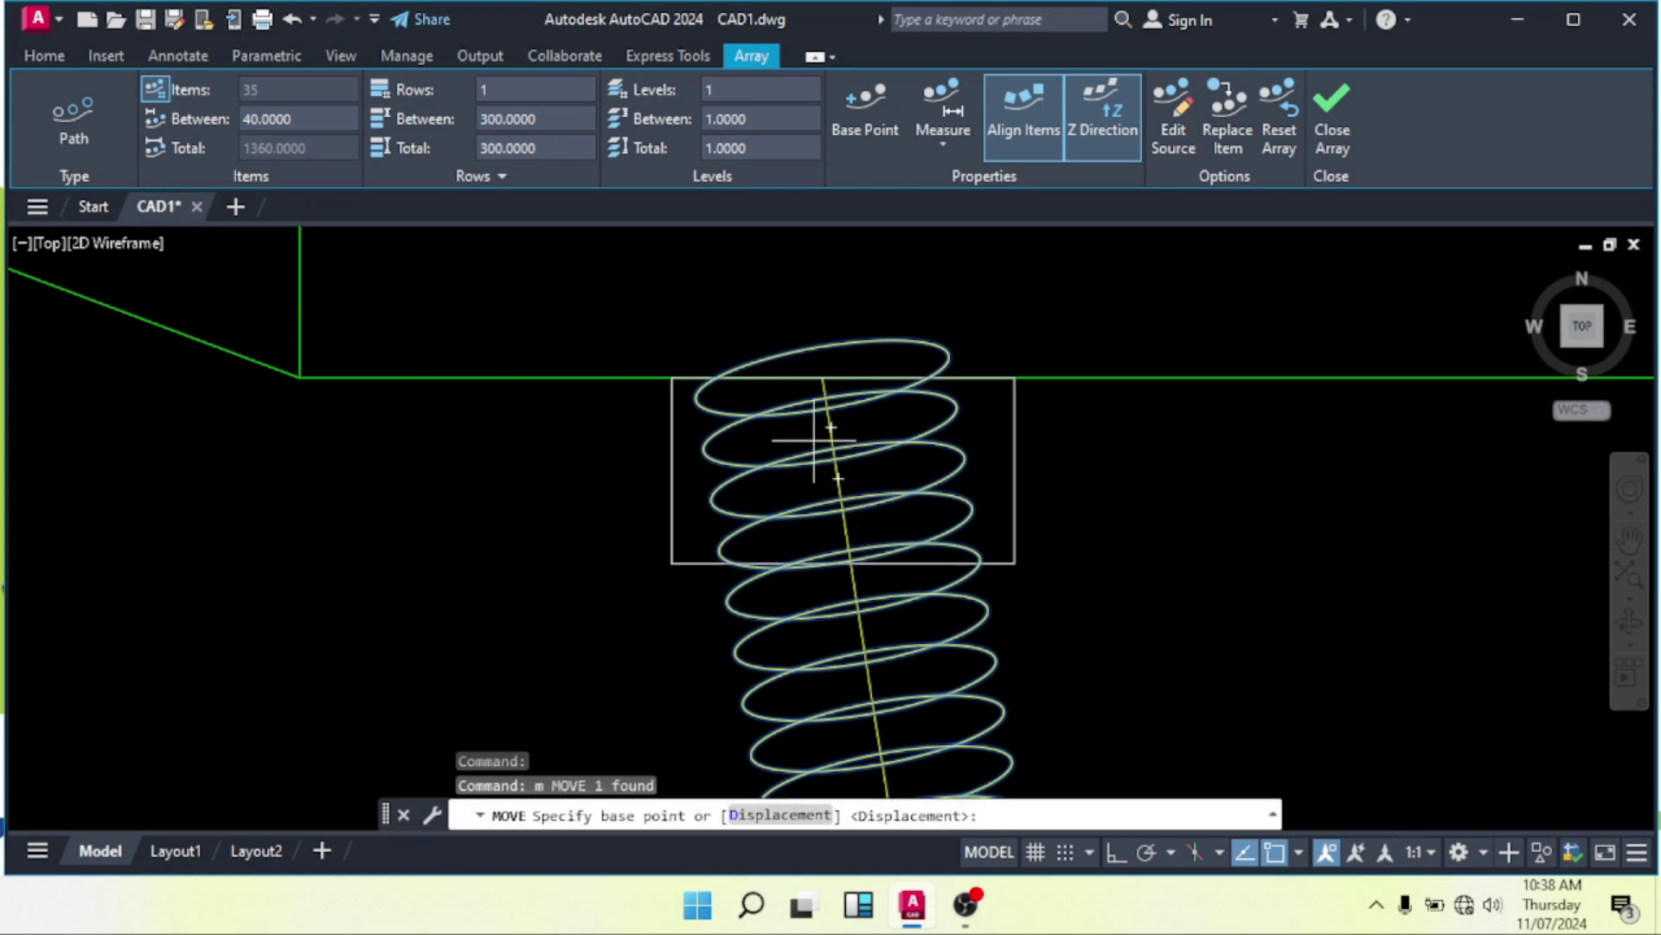
{"action": "left_click", "coordinate": [823, 377]}
{"action": "left_click", "coordinate": [871, 496]}
{"action": "key", "text": "Escape"}
{"action": "key", "text": "Escape"}
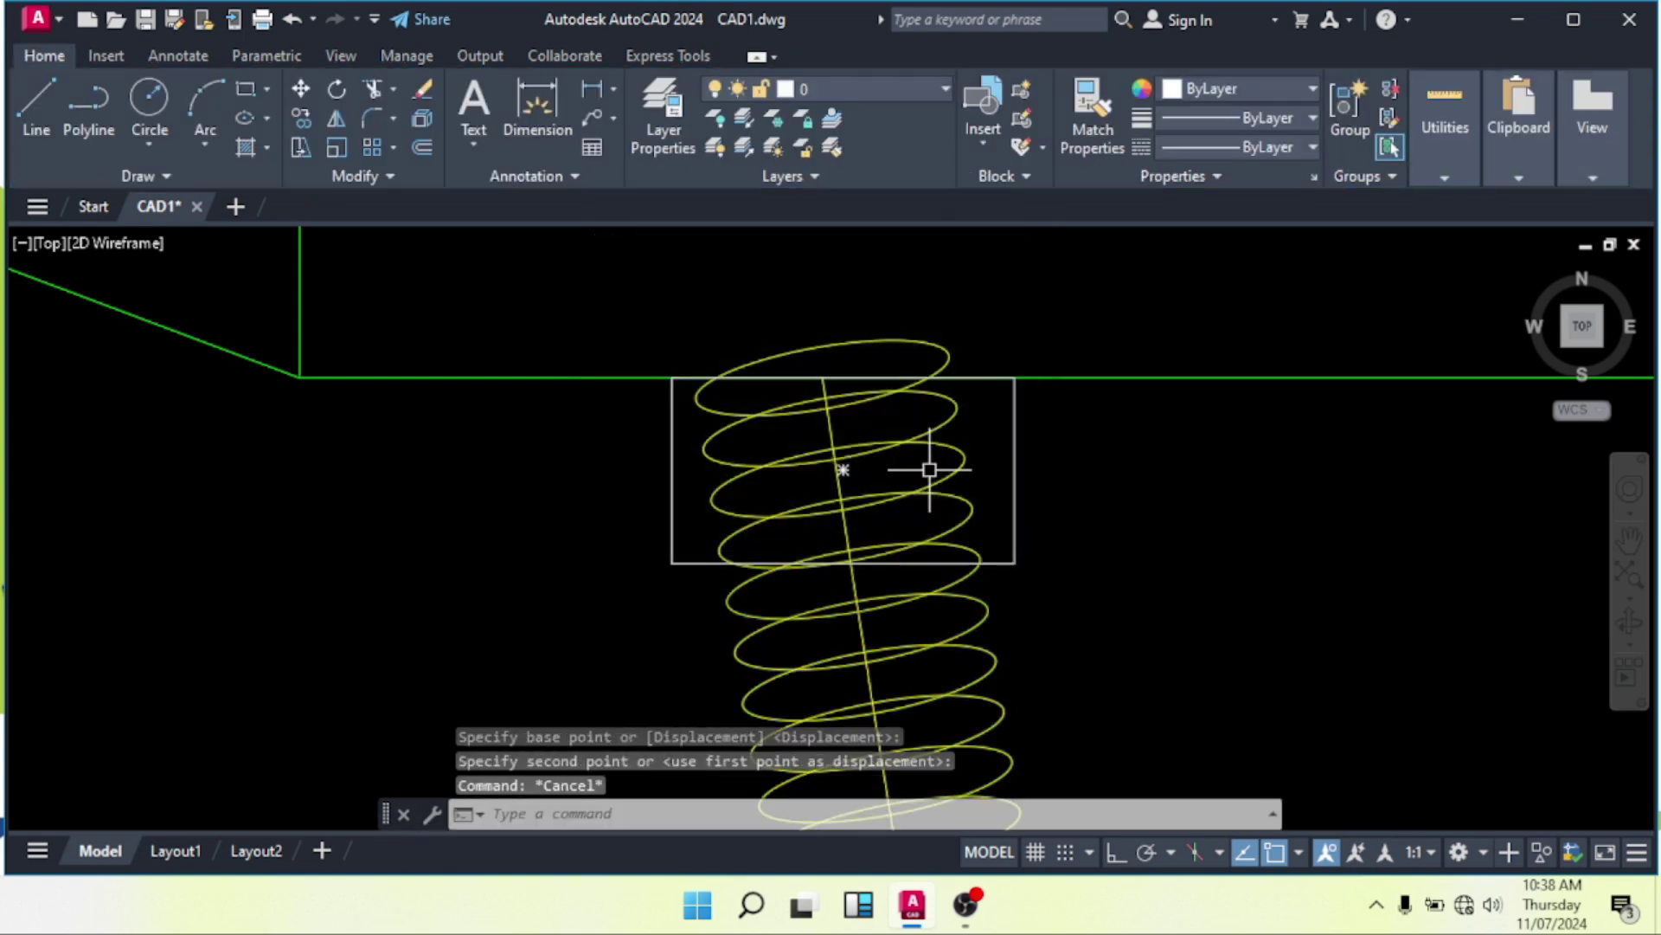
{"action": "key", "text": "Escape"}
Stretch the upper end of the ellipse-based duct's spline down onto the rectangle's lower edge.
{"action": "scroll", "coordinate": [818, 476], "scroll_direction": "up", "scroll_amount": 2}
{"action": "left_click", "coordinate": [878, 489]}
{"action": "scroll", "coordinate": [849, 441], "scroll_direction": "down", "scroll_amount": 3}
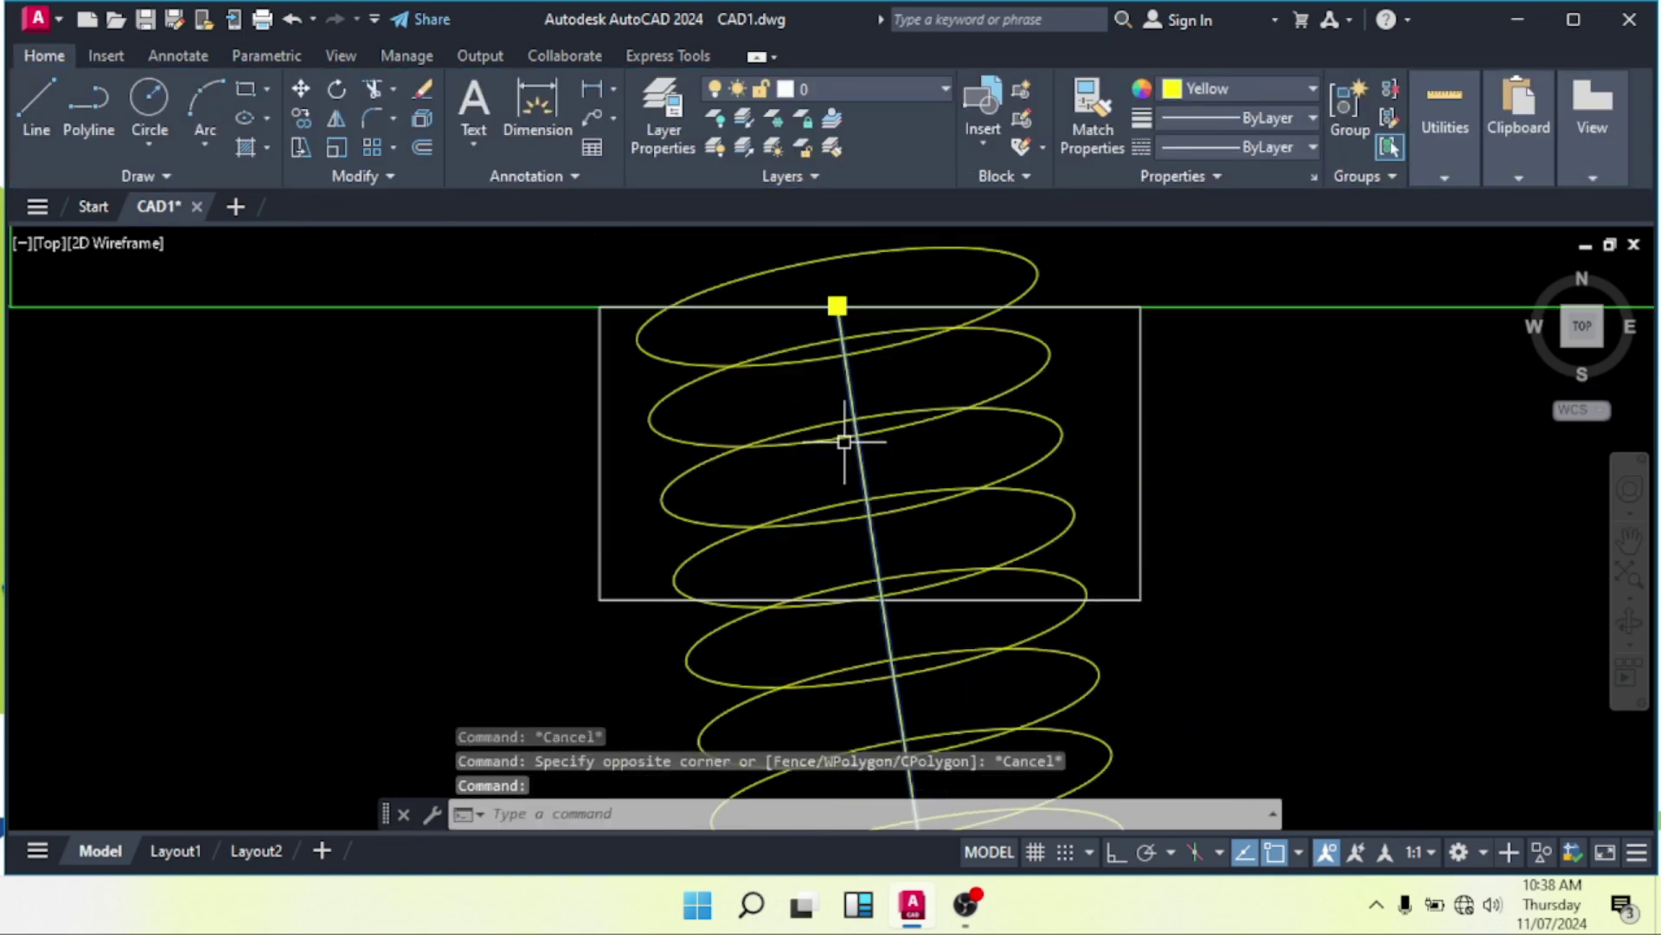
{"action": "left_click", "coordinate": [861, 368]}
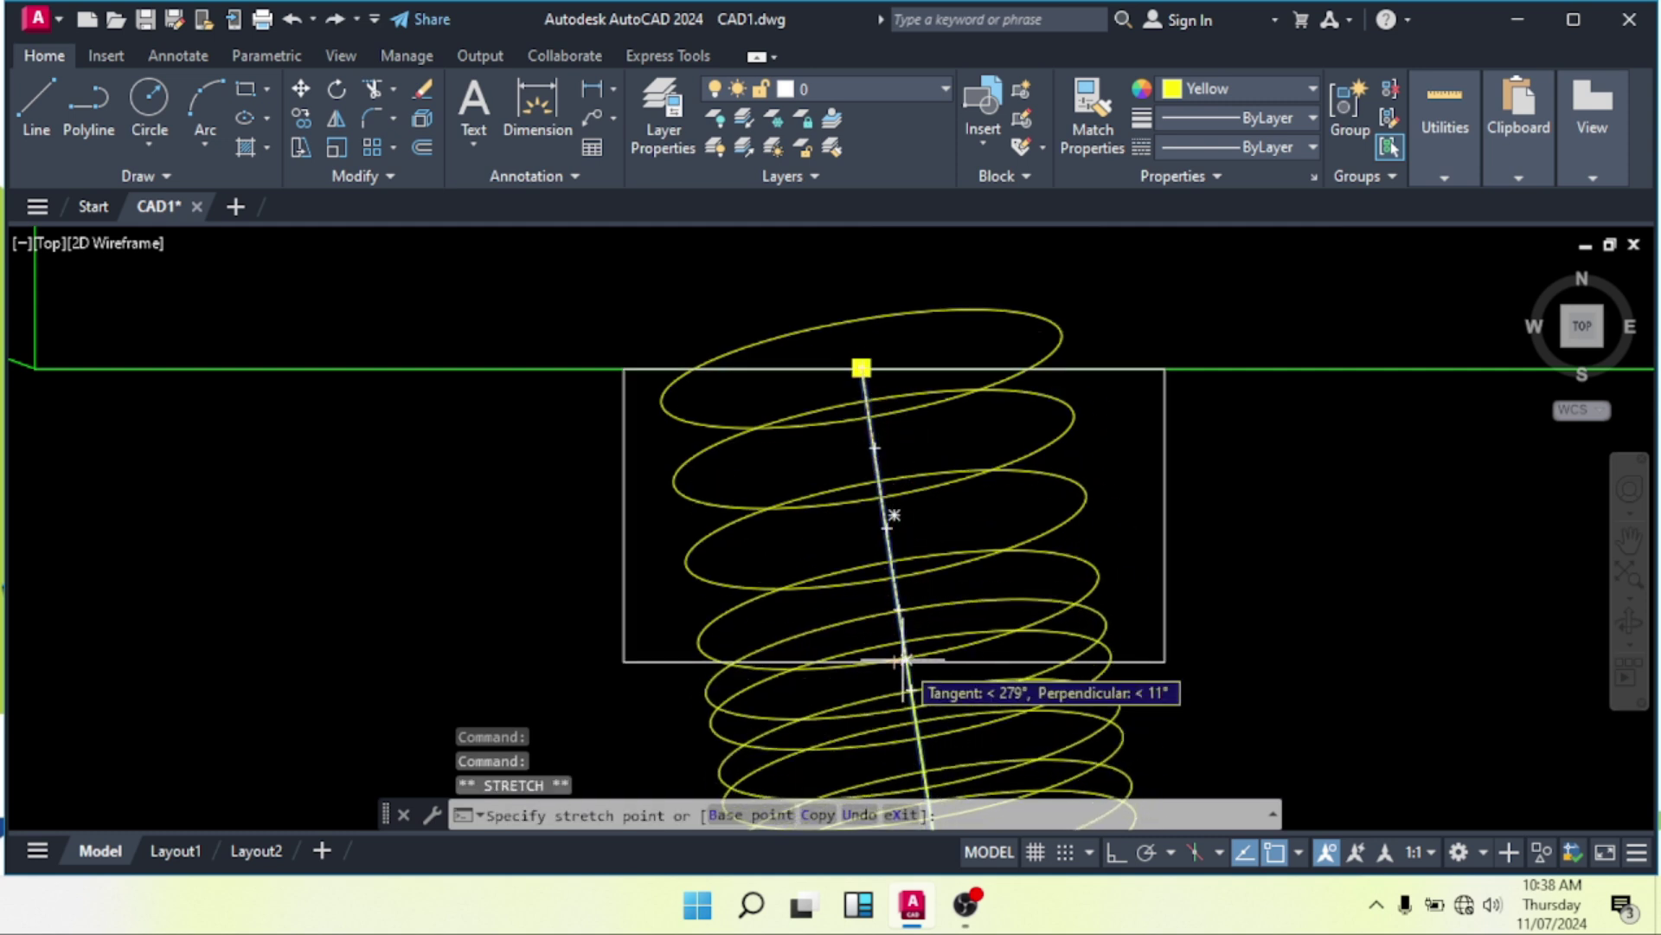
{"action": "key", "text": "Escape"}
{"action": "scroll", "coordinate": [883, 605], "scroll_direction": "down", "scroll_amount": 3}
{"action": "key", "text": "Escape"}
{"action": "left_click", "coordinate": [838, 483]}
{"action": "key", "text": "Escape"}
{"action": "key", "text": "Escape"}
{"action": "scroll", "coordinate": [827, 523], "scroll_direction": "down", "scroll_amount": 2}
{"action": "left_click", "coordinate": [694, 593]}
{"action": "key", "text": "Escape"}
{"action": "key", "text": "Escape"}
{"action": "left_click", "coordinate": [897, 523]}
{"action": "left_click", "coordinate": [675, 598]}
{"action": "key", "text": "Escape"}
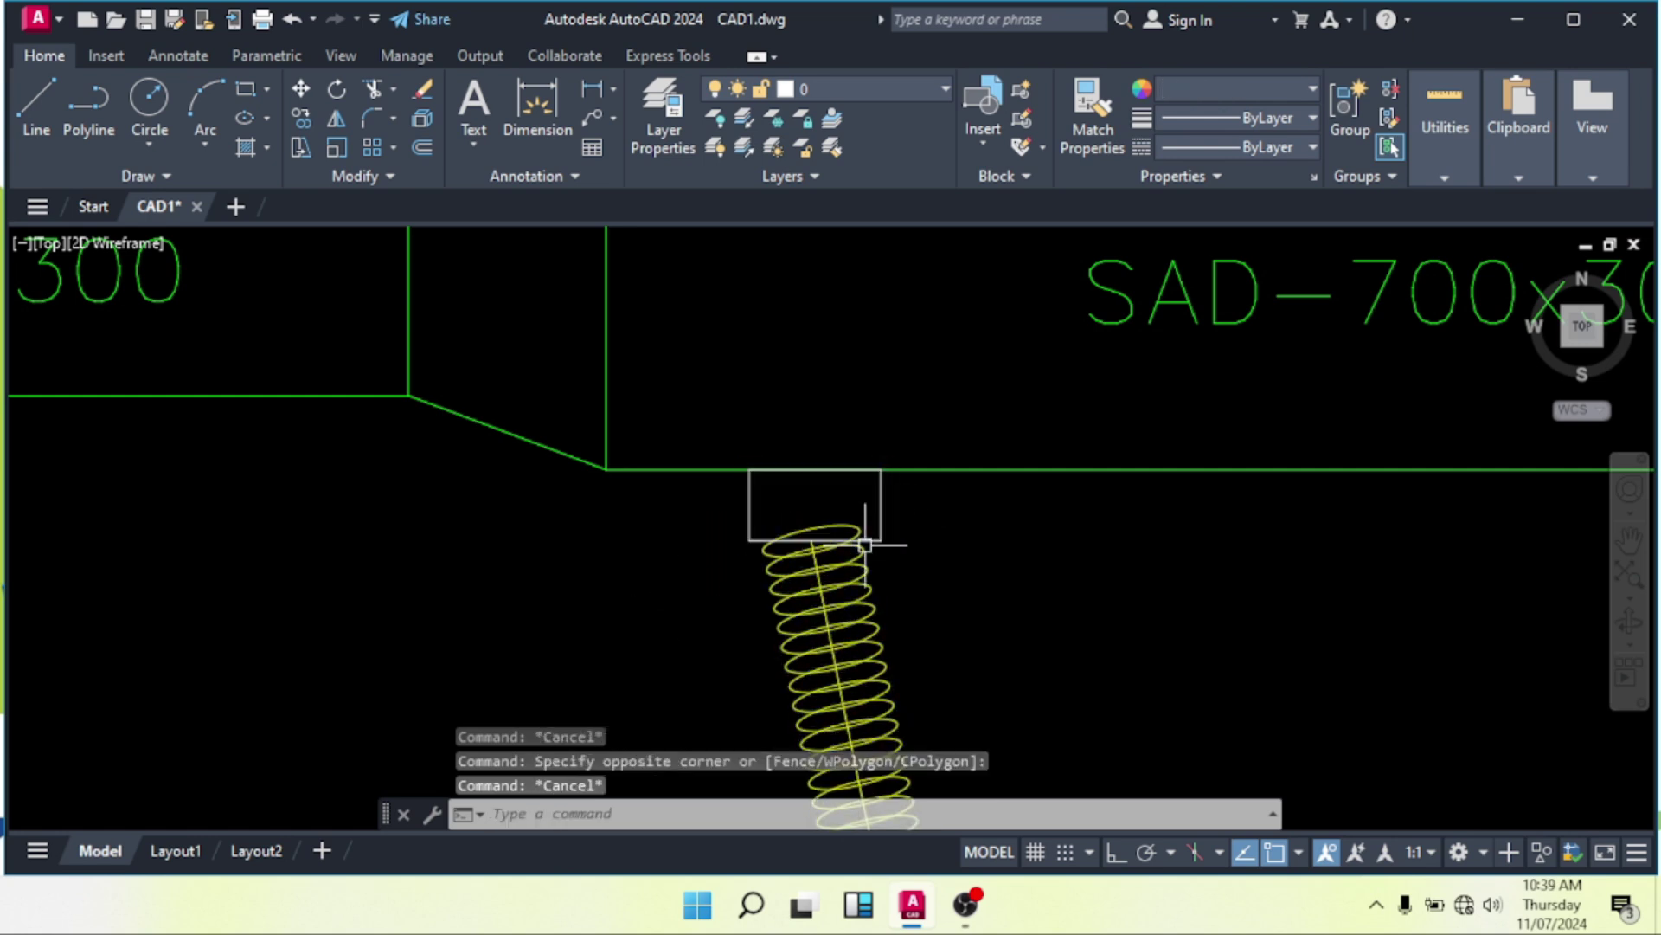
{"action": "key", "text": "Escape"}
Delete the rectangle between the SAD-700x300 duct and the ellipse-based flexible duct.
{"action": "middle_click_drag", "start_coordinate": [866, 545], "coordinate": [826, 545]}
{"action": "scroll", "coordinate": [828, 543], "scroll_direction": "up", "scroll_amount": 2}
{"action": "left_click", "coordinate": [916, 519]}
{"action": "key", "text": "Escape"}
{"action": "left_click", "coordinate": [871, 490]}
{"action": "left_click", "coordinate": [816, 465]}
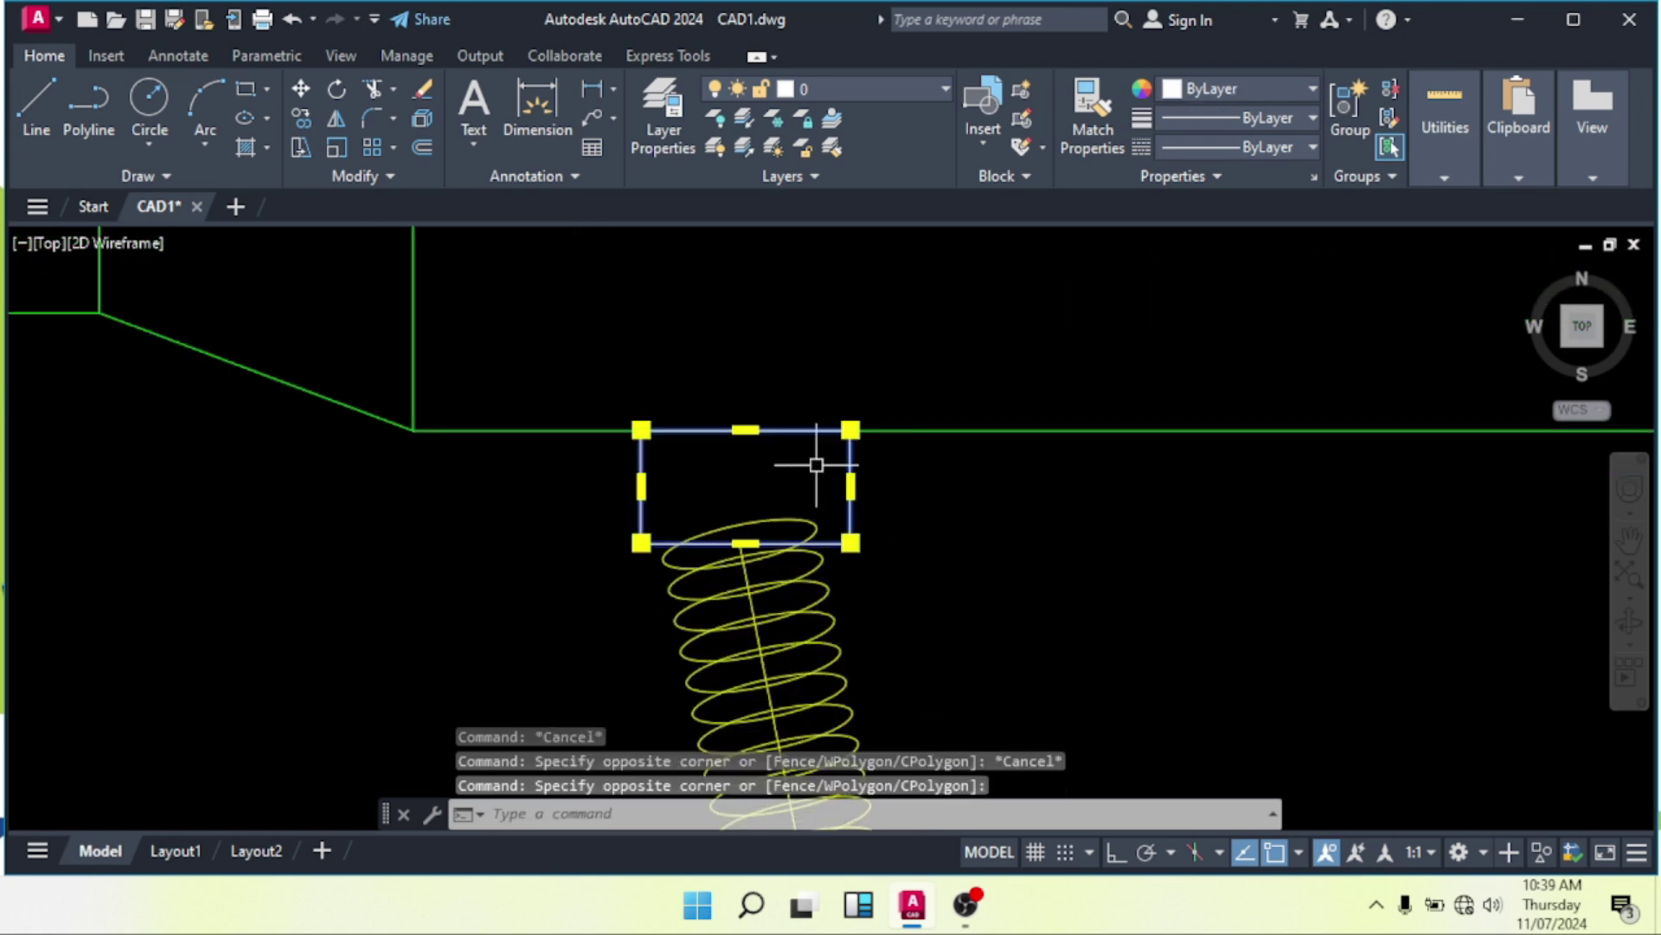
{"action": "key", "text": "Delete"}
Stretch the upper end of the ellipse-based duct's spline back up onto the SAD-700x300 duct's lower edge.
{"action": "scroll", "coordinate": [753, 536], "scroll_direction": "up", "scroll_amount": 4}
{"action": "left_click", "coordinate": [751, 499]}
{"action": "left_click", "coordinate": [747, 504]}
{"action": "middle_click_drag", "start_coordinate": [722, 314], "coordinate": [873, 656]}
{"action": "left_click", "coordinate": [879, 391]}
{"action": "key", "text": "Escape"}
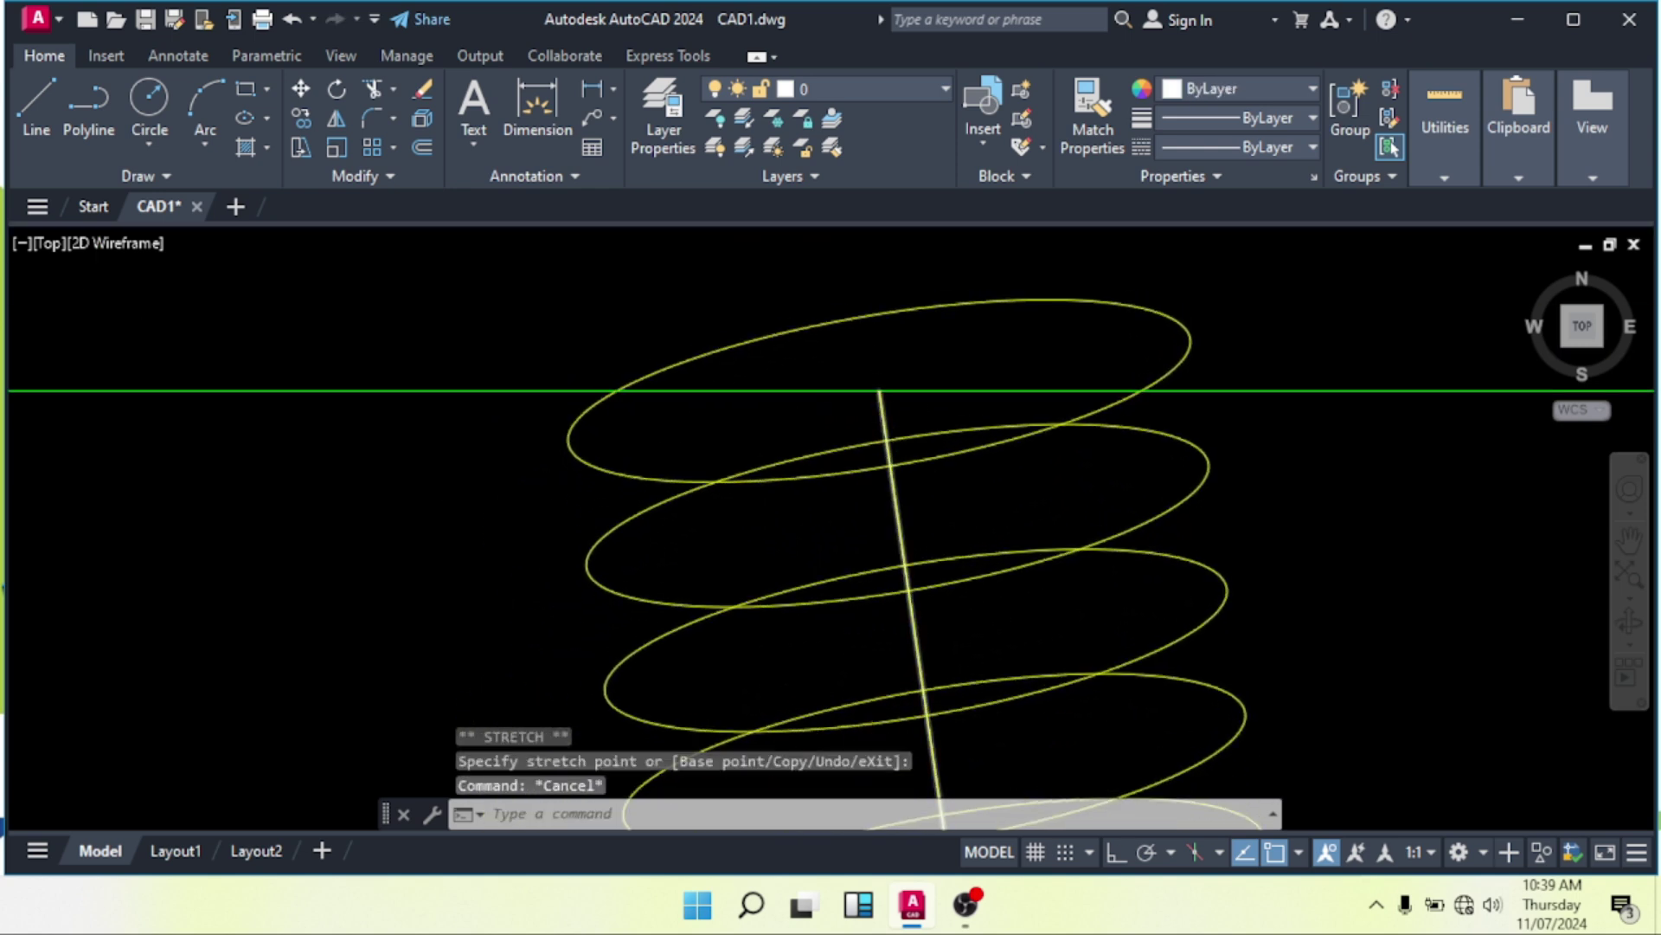
{"action": "key", "text": "Escape"}
Examine both flexible ducts running from the SAD-700x300 duct to the two diffusers.
{"action": "scroll", "coordinate": [822, 432], "scroll_direction": "down", "scroll_amount": 6}
{"action": "mouse_move", "coordinate": [957, 502]}
{"action": "middle_mouse_down"}
{"action": "mouse_move", "coordinate": [620, 471]}
{"action": "mouse_move", "coordinate": [784, 588]}
{"action": "middle_mouse_up"}
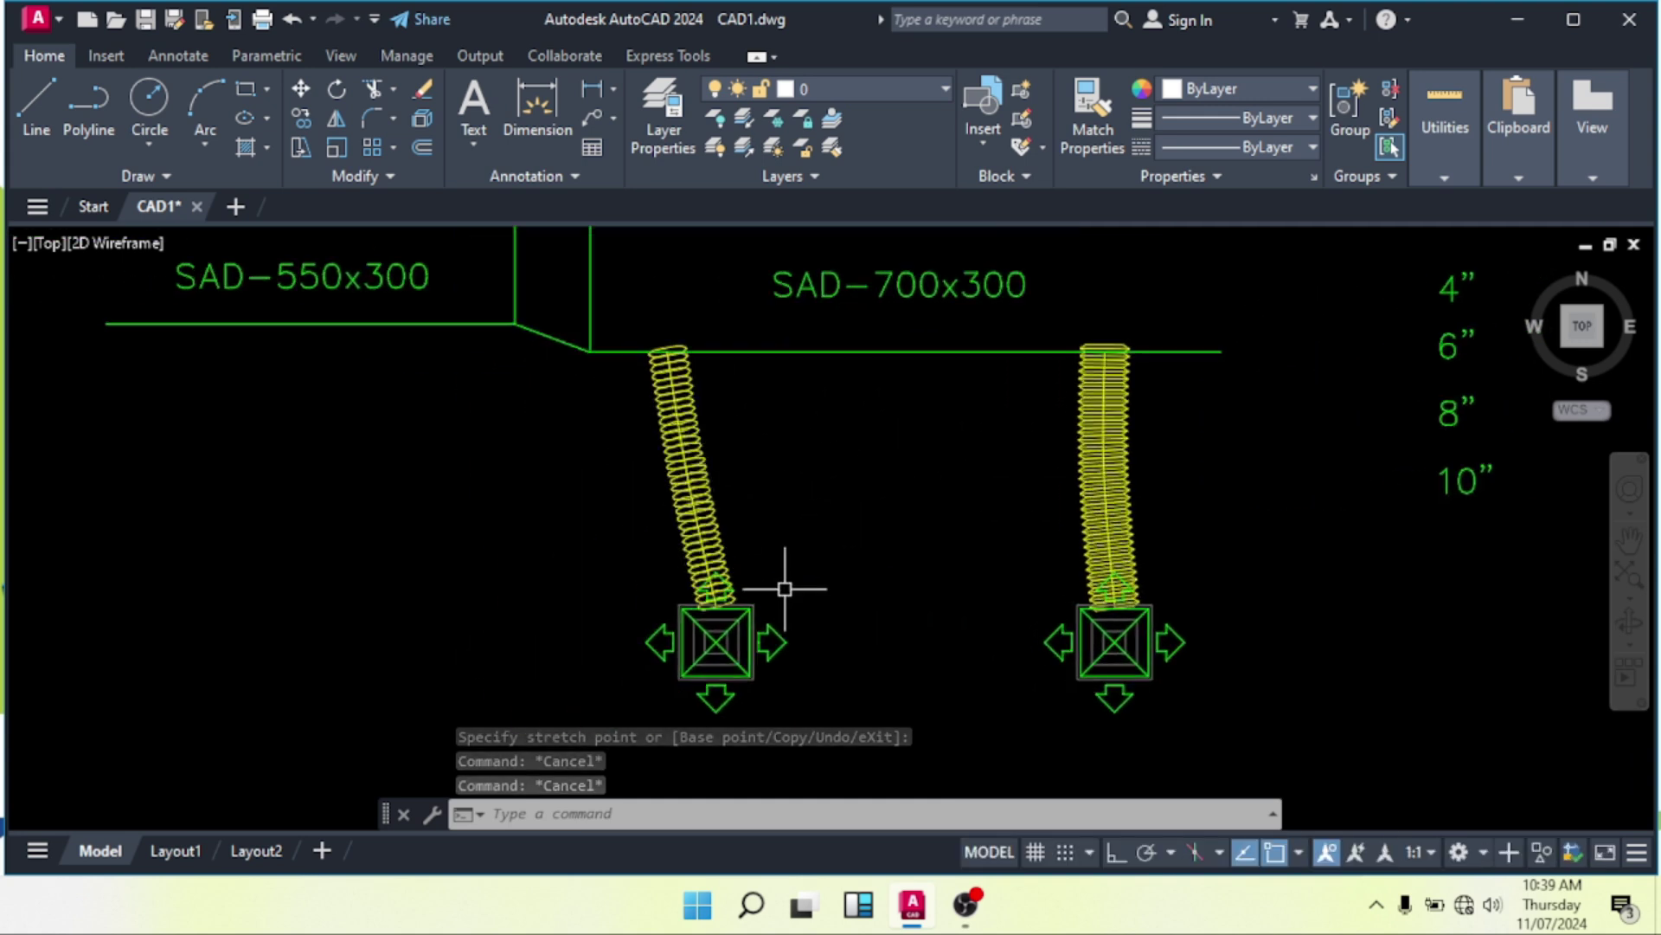
{"action": "middle_click_drag", "start_coordinate": [1126, 491], "coordinate": [1120, 535]}
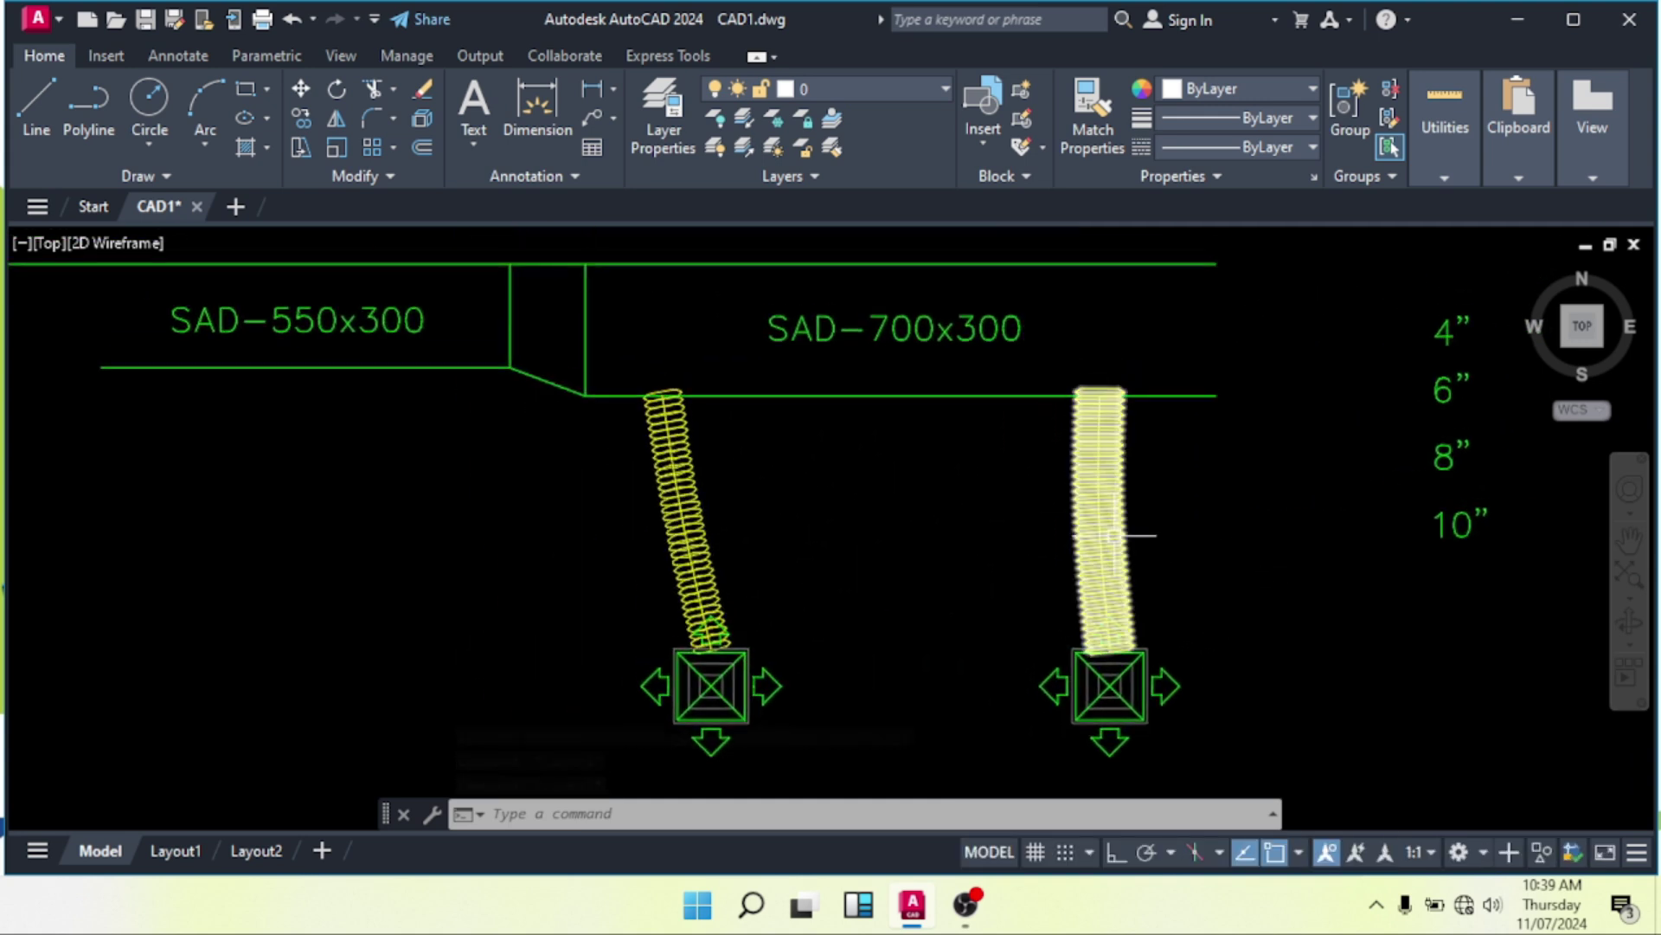
{"action": "scroll", "coordinate": [1123, 502], "scroll_direction": "up", "scroll_amount": 4}
{"action": "left_click", "coordinate": [1203, 457]}
{"action": "scroll", "coordinate": [1123, 460], "scroll_direction": "down", "scroll_amount": 2}
{"action": "left_click", "coordinate": [405, 553]}
{"action": "key", "text": "Escape"}
{"action": "key", "text": "Escape"}
{"action": "scroll", "coordinate": [837, 463], "scroll_direction": "down", "scroll_amount": 2}
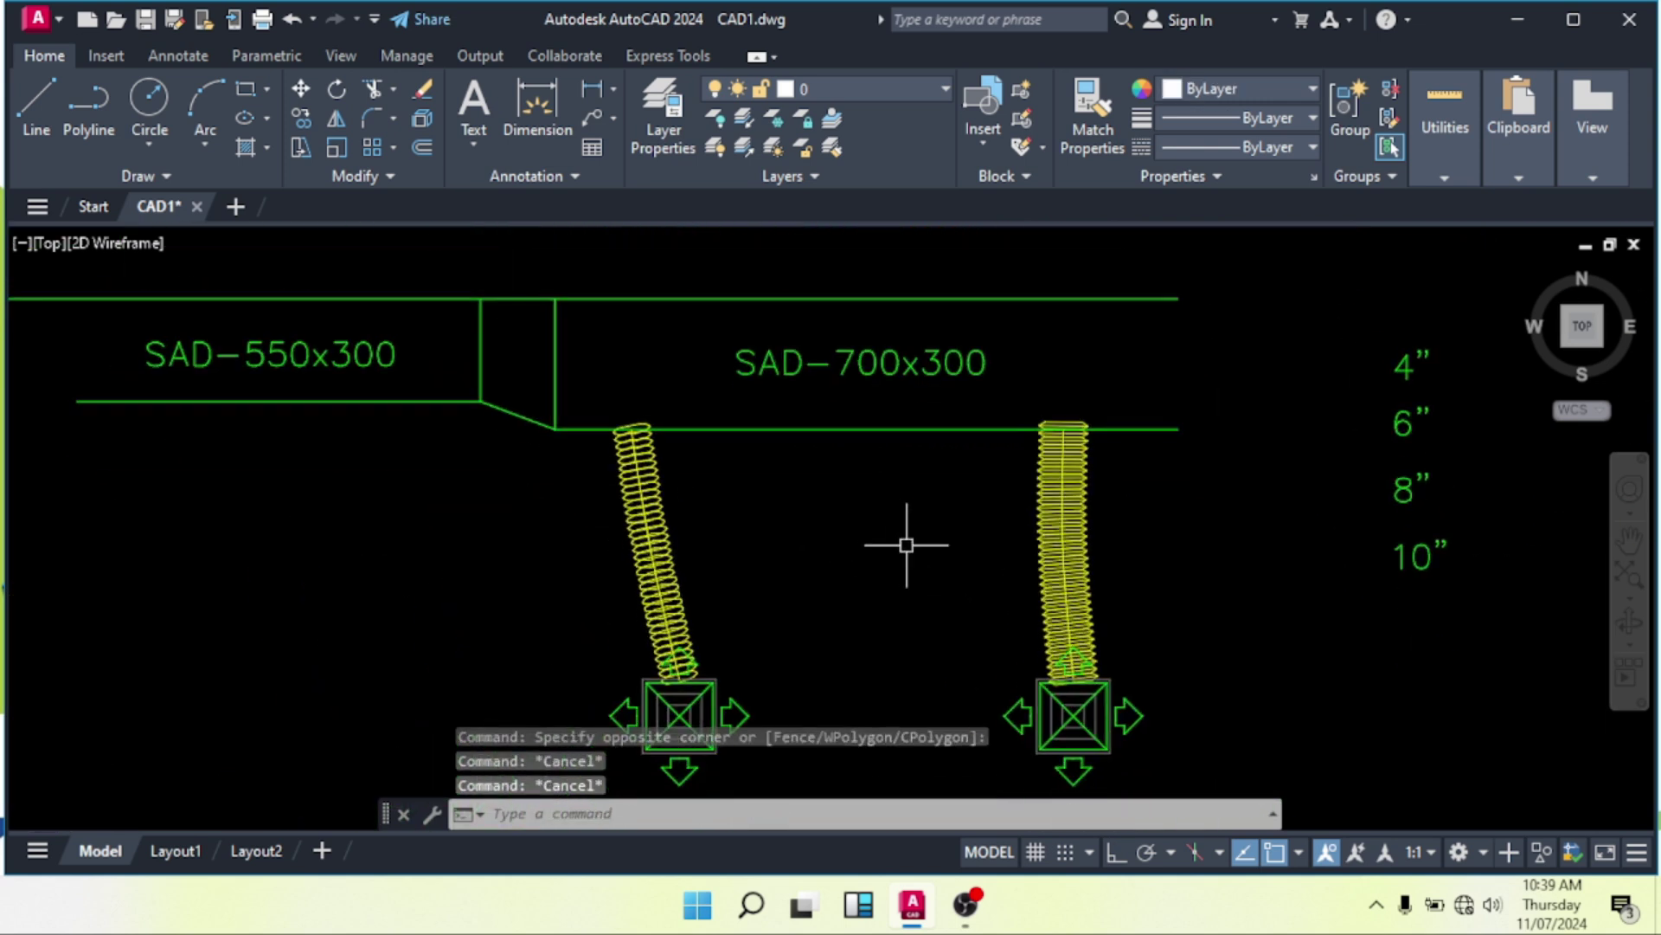